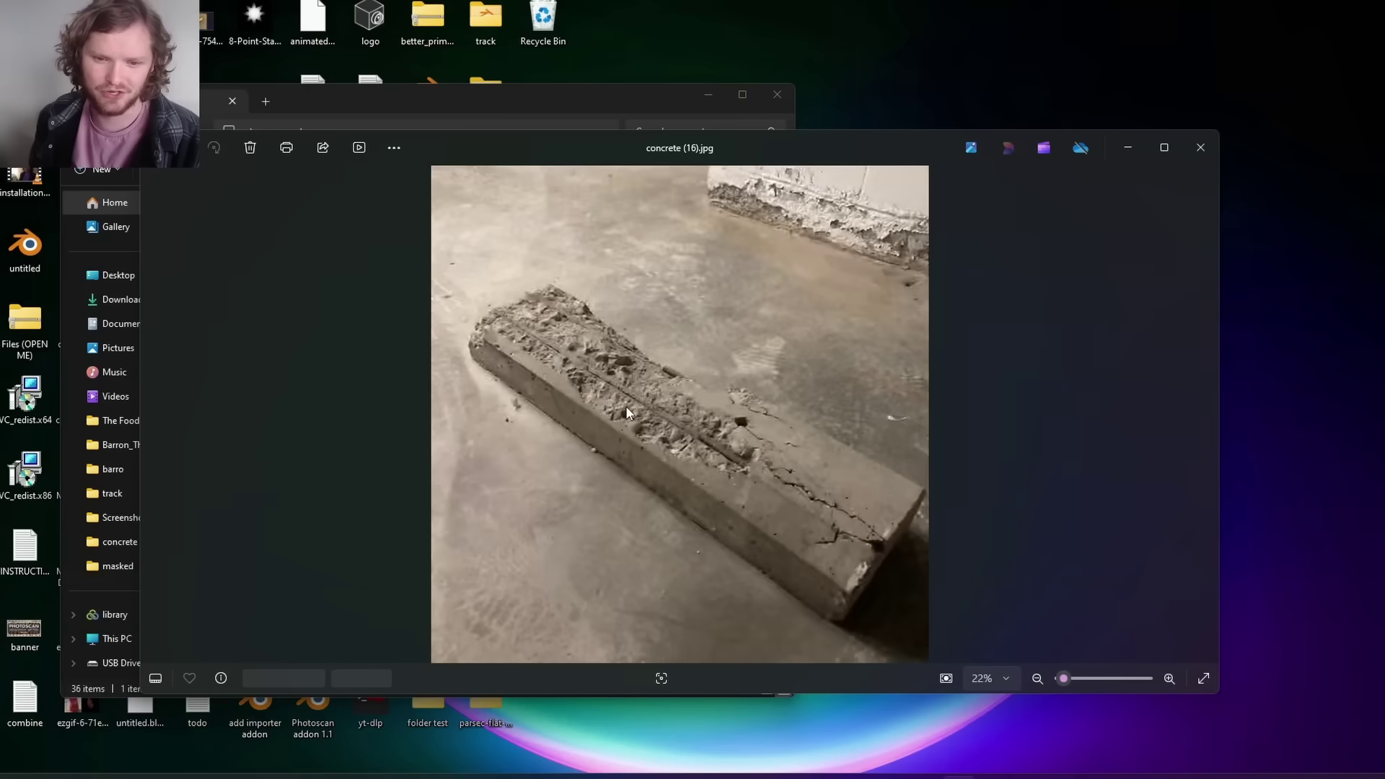
- Browse through the photos of the concrete beam, close the image viewer and open the coffee folder
{"action": "key", "text": "Right"}
{"action": "key", "text": "Right"}
{"action": "key", "text": "Right"}
{"action": "key", "text": "Right"}
{"action": "key", "text": "Right"}
{"action": "key", "text": "Right"}
{"action": "key", "text": "Right"}
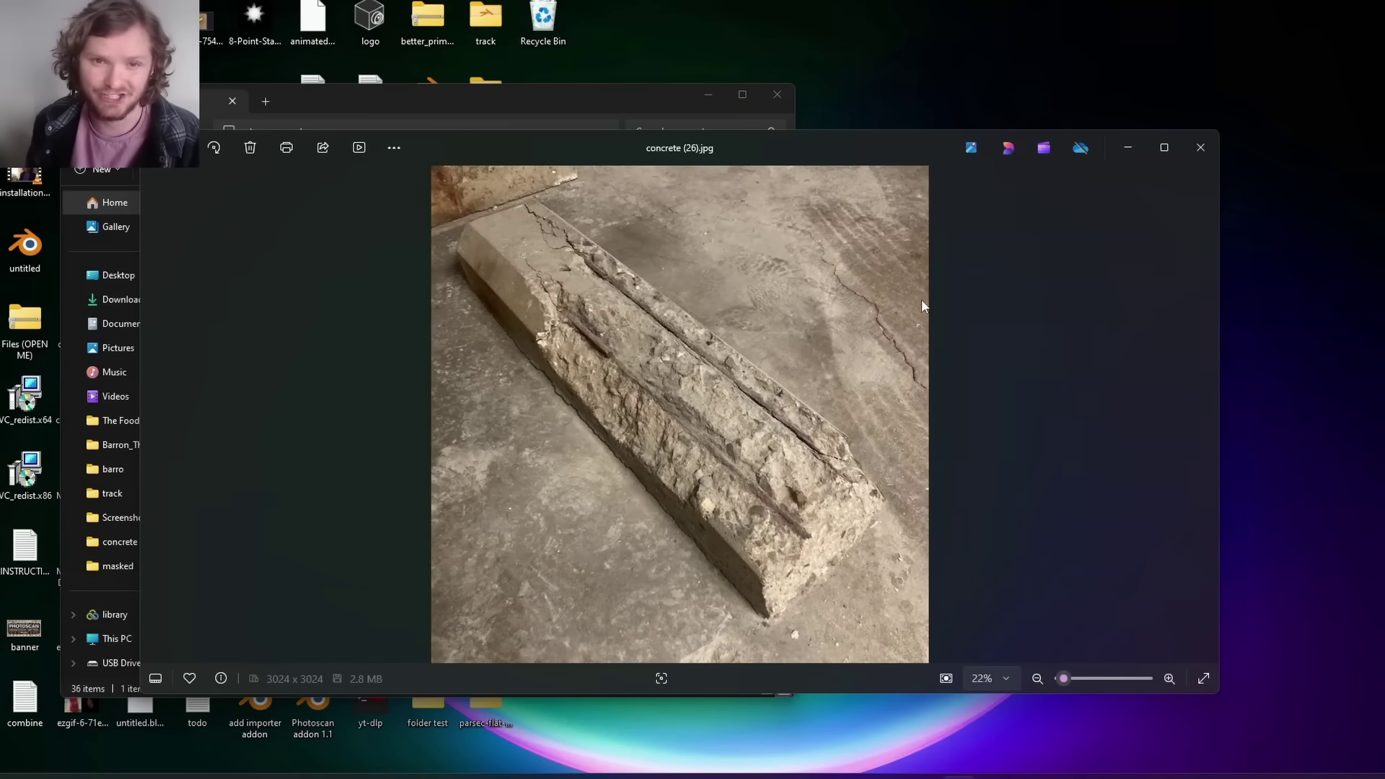
{"action": "left_click", "coordinate": [1200, 149]}
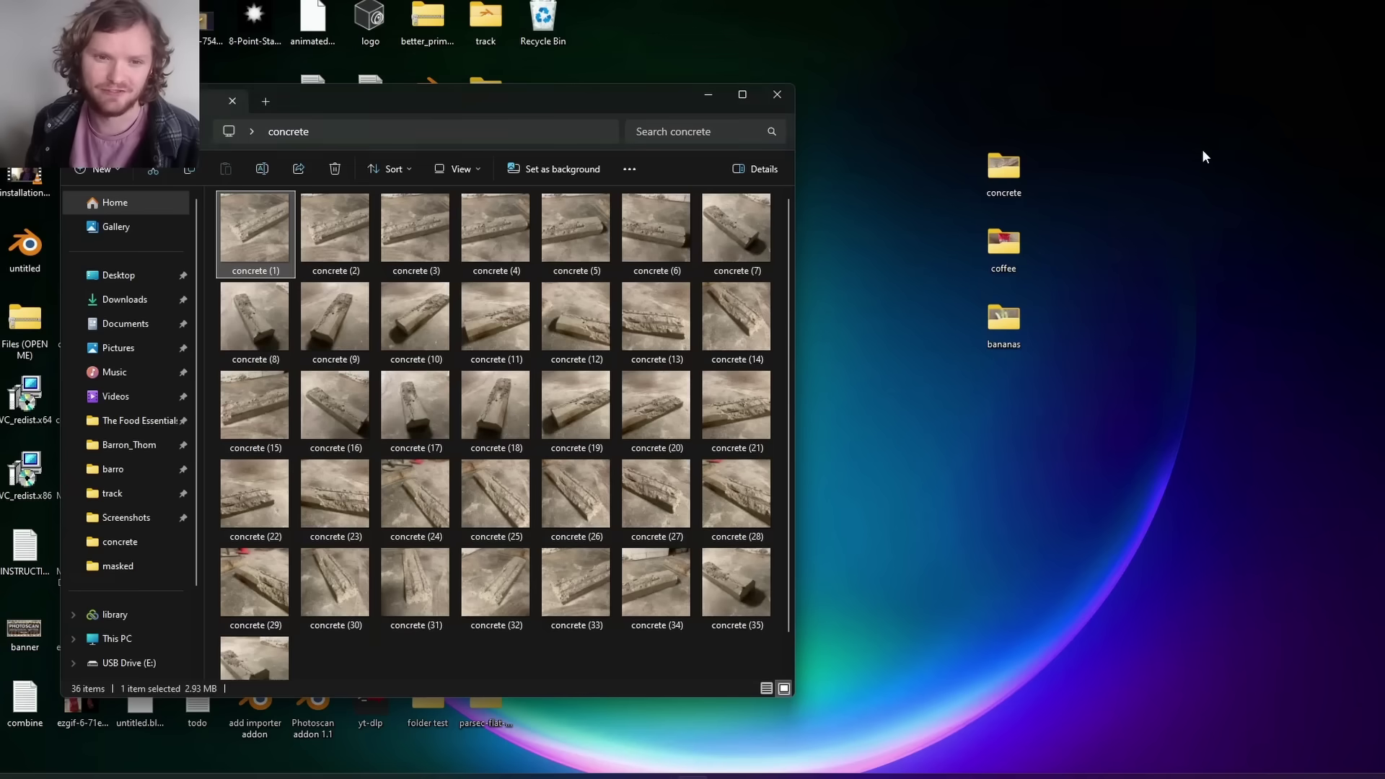
{"action": "double_click", "coordinate": [1020, 239]}
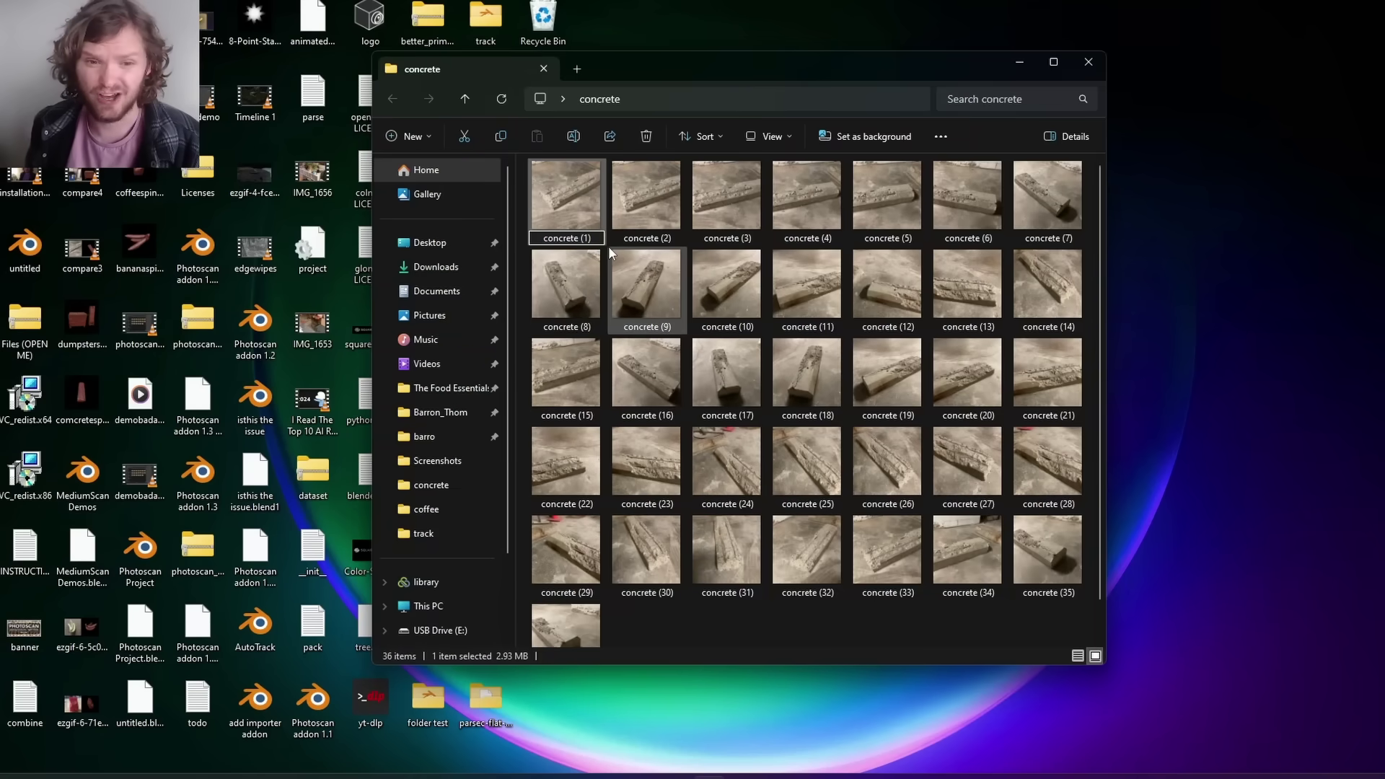
- Rename the first photo in the concrete folder to concrete and the second to concrete2
{"action": "key", "text": "F2"}
{"action": "key", "text": "Return"}
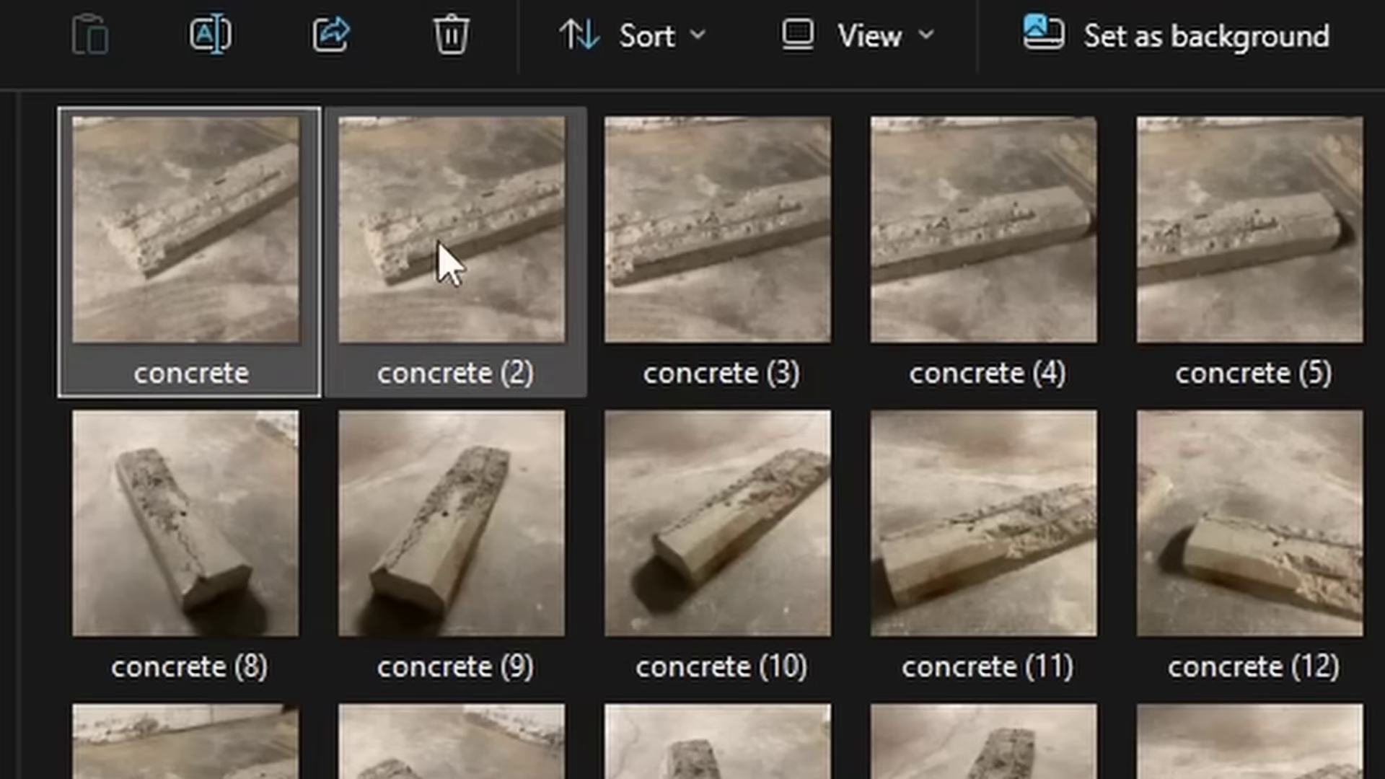
{"action": "left_click", "coordinate": [649, 216]}
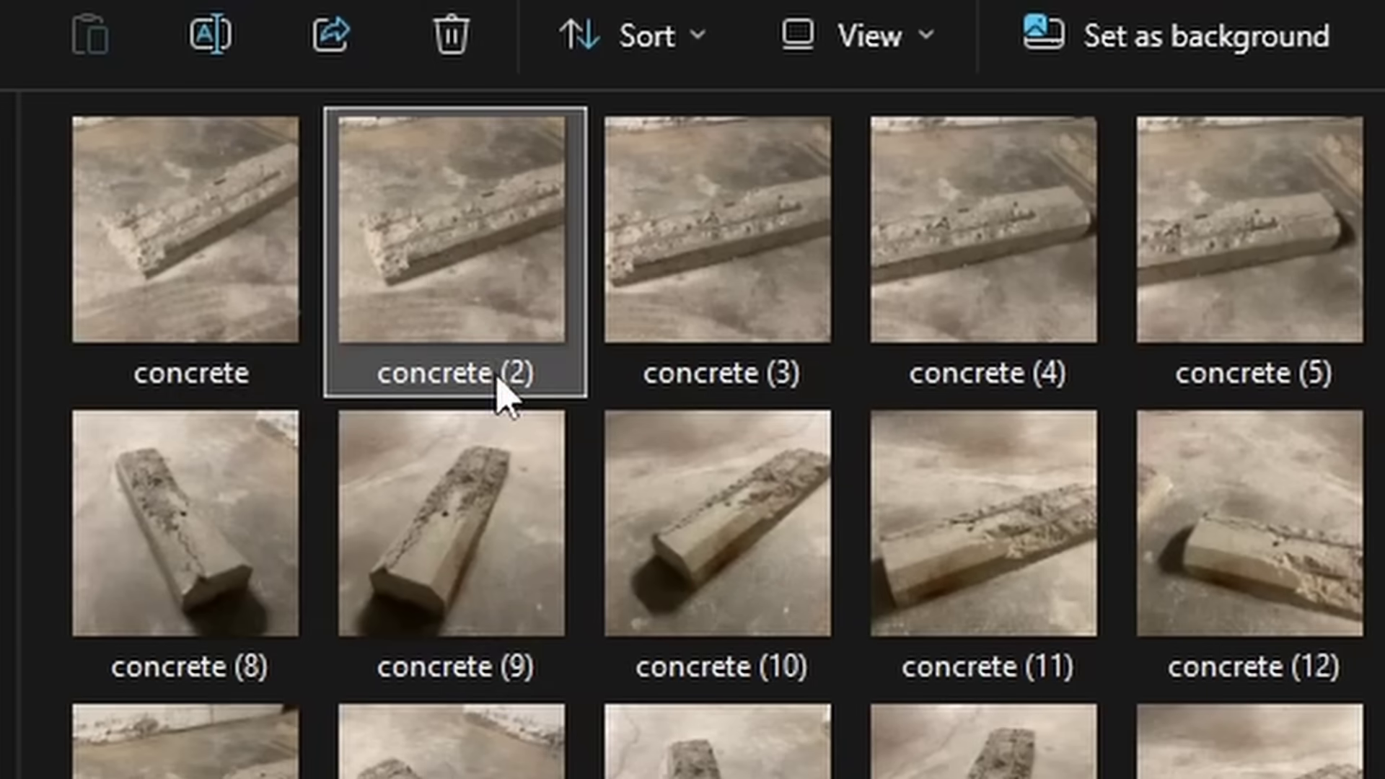
{"action": "key", "text": "F2"}
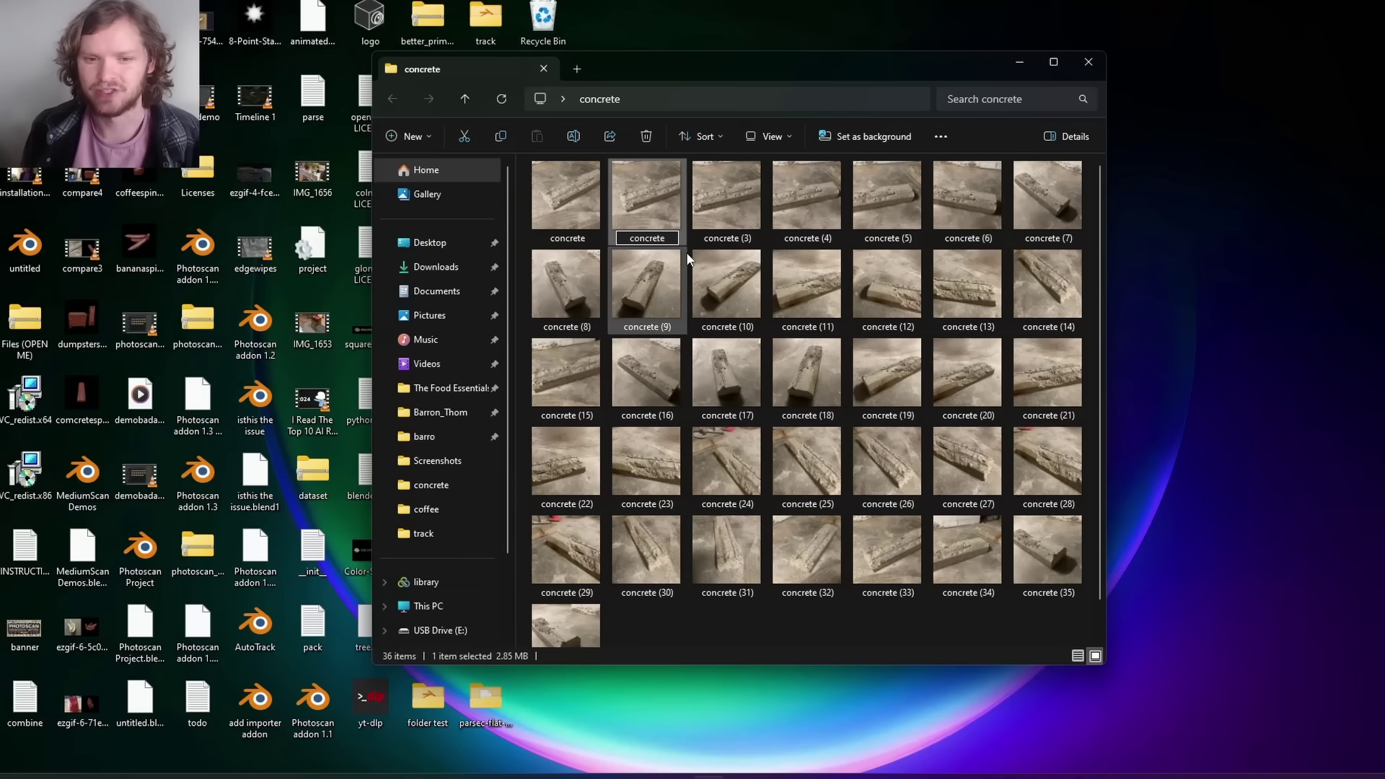
{"action": "type", "text": "2"}
{"action": "key", "text": "Return"}
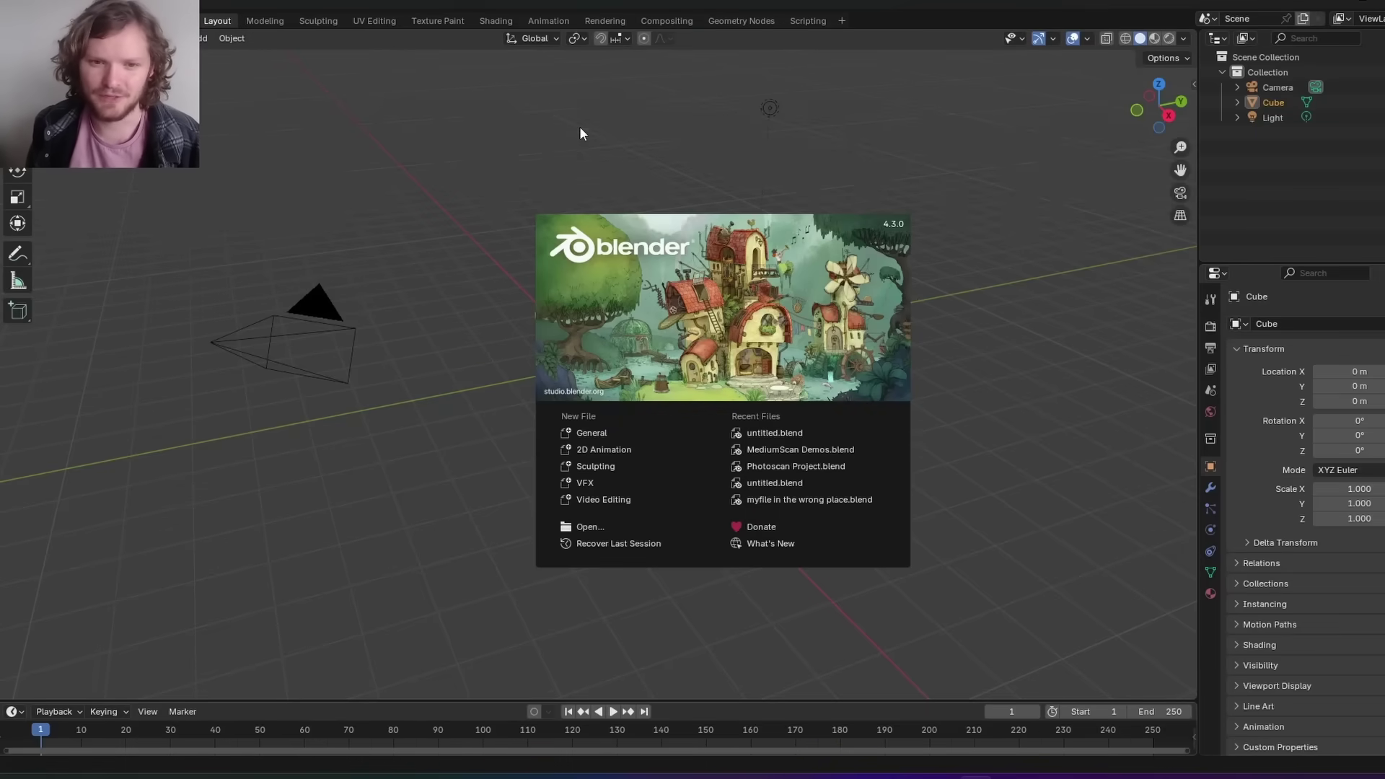
- Switch to Blender, dismiss the splash screen and delete the default camera, cube and light
{"action": "left_click", "coordinate": [580, 132]}
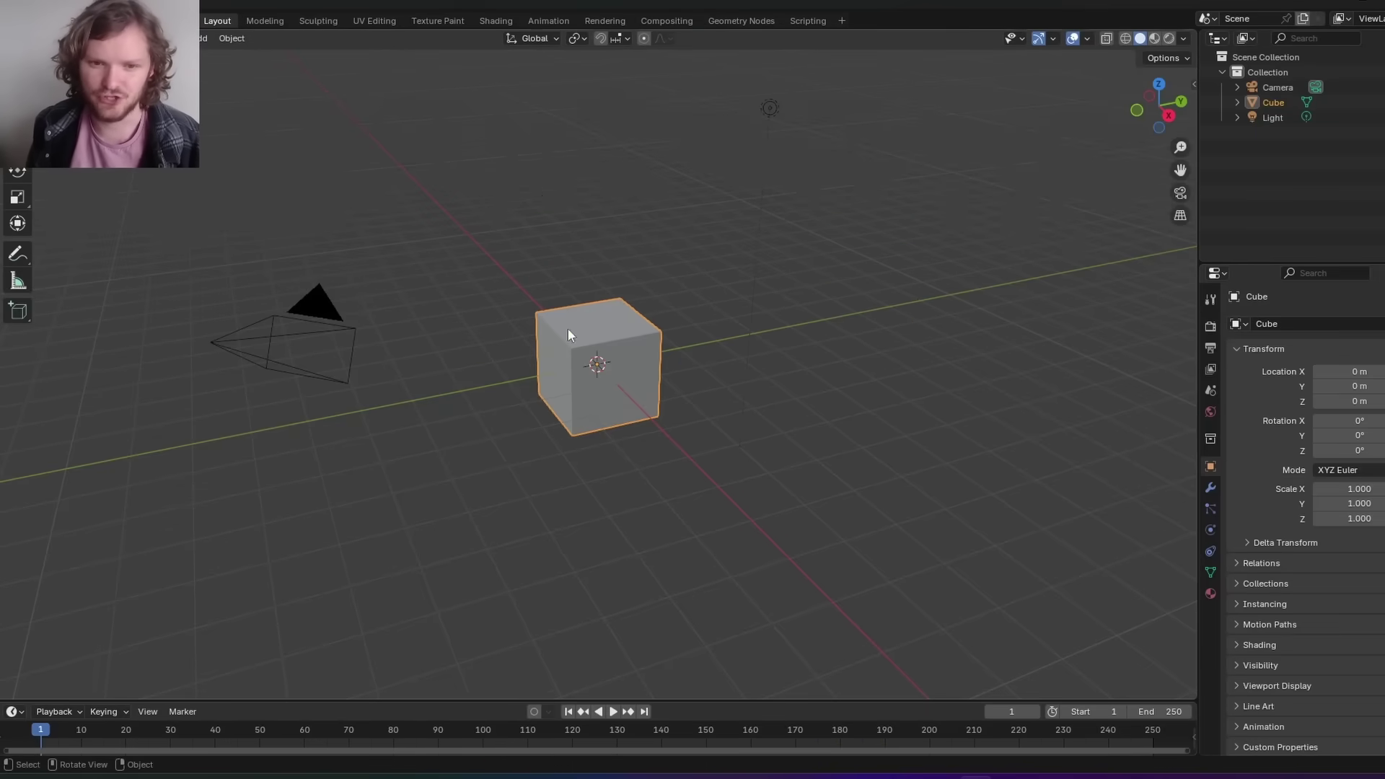
{"action": "key", "text": "x"}
{"action": "left_click", "coordinate": [581, 217]}
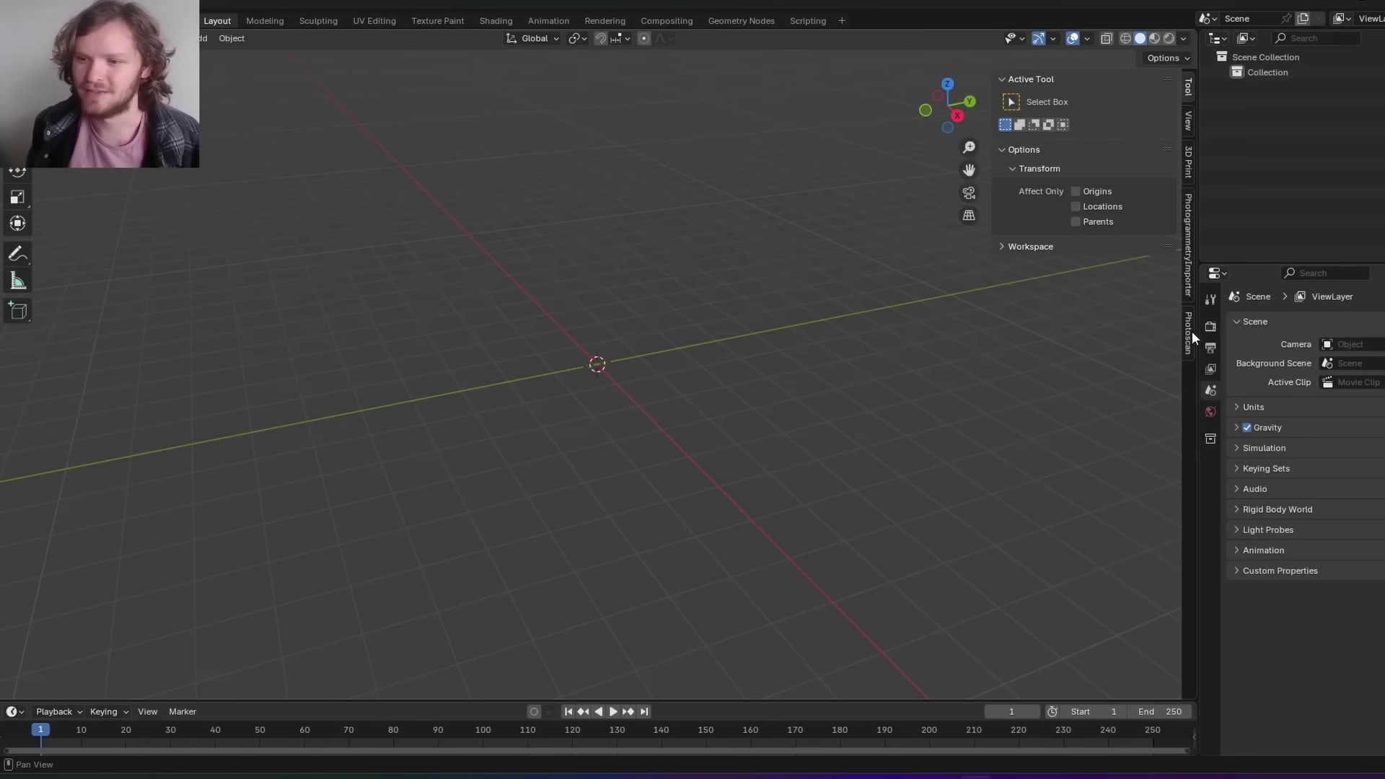
- Show the Photoscan add-on settings and save the project on the Desktop as untitled.blend
{"action": "left_click", "coordinate": [1192, 331]}
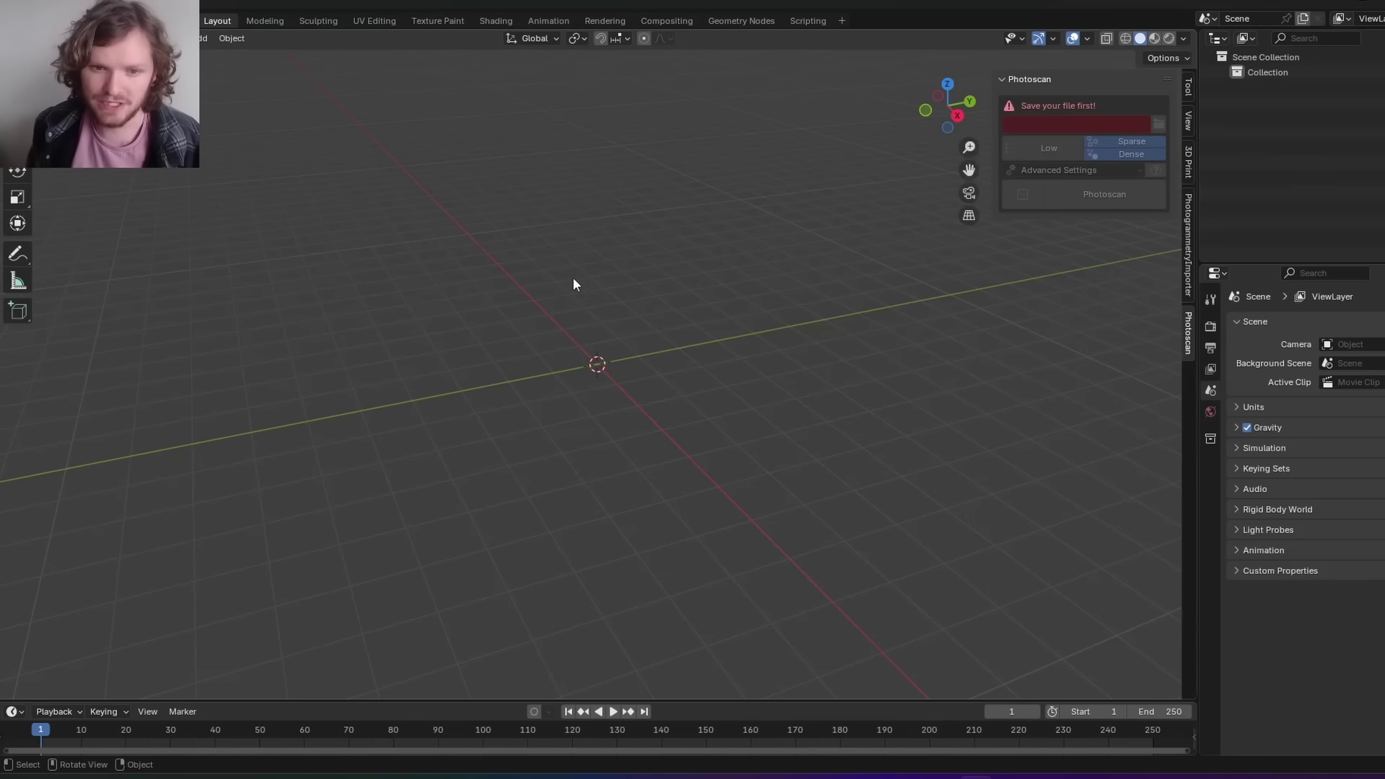
{"action": "key", "text": "ctrl+s"}
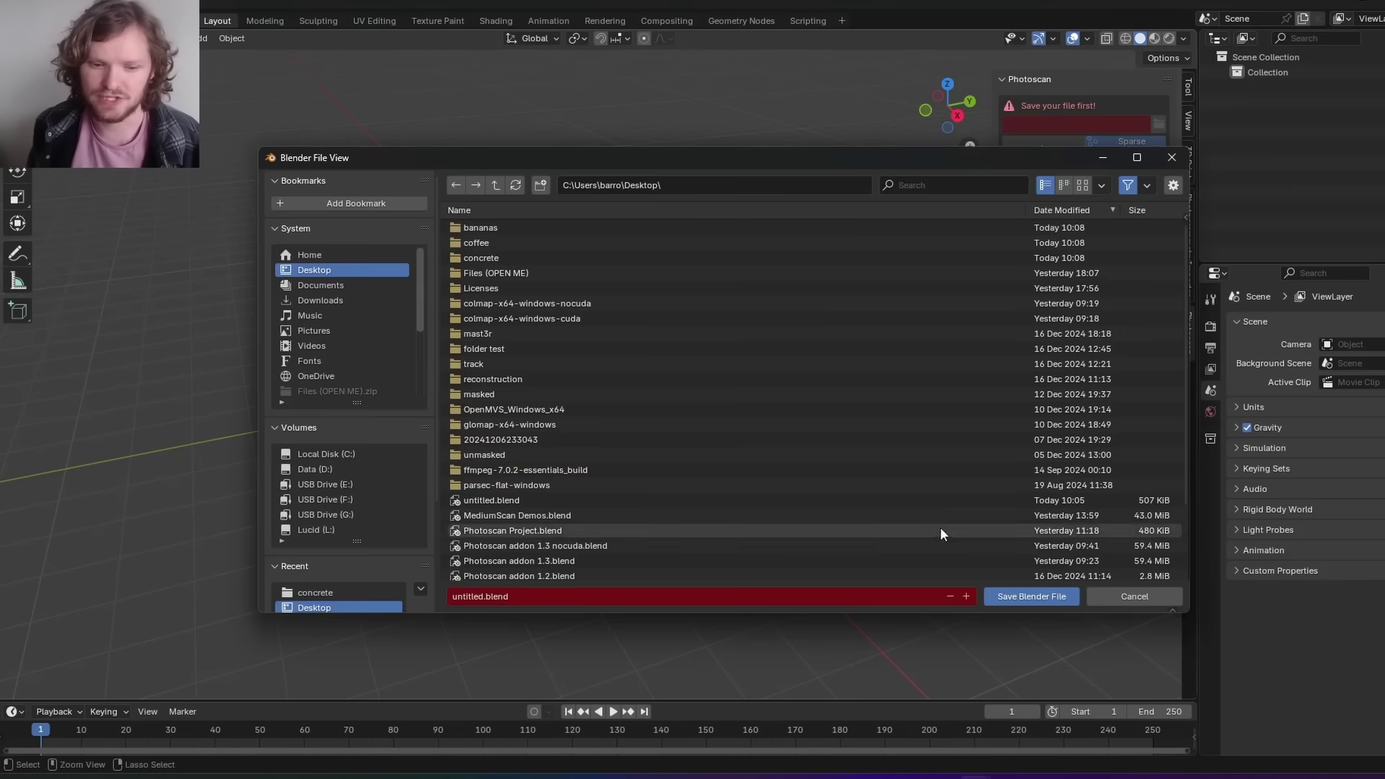
{"action": "left_click", "coordinate": [1012, 599]}
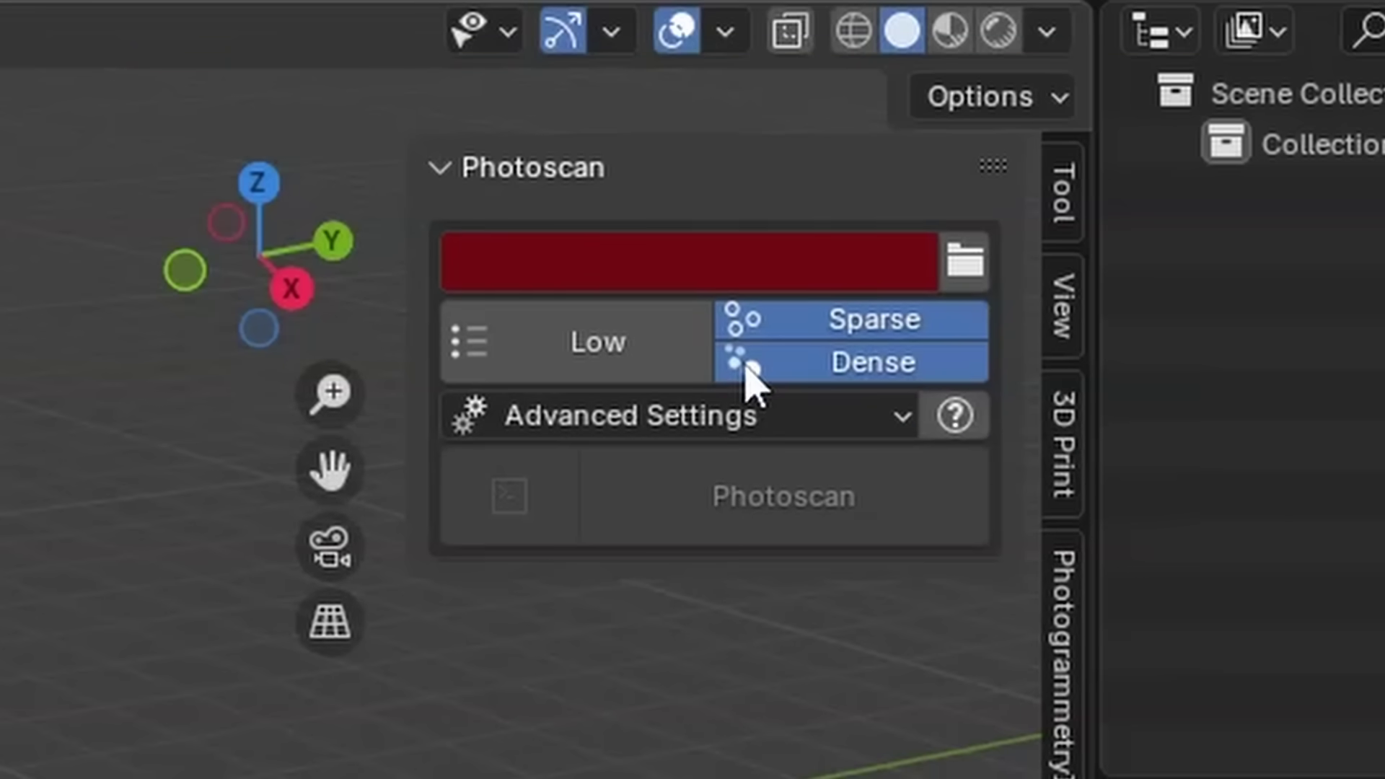
- Set the Desktop's concrete folder as the Photoscan image source, previewing its images as thumbnails, and keep the quality at Low
{"action": "left_click", "coordinate": [963, 265]}
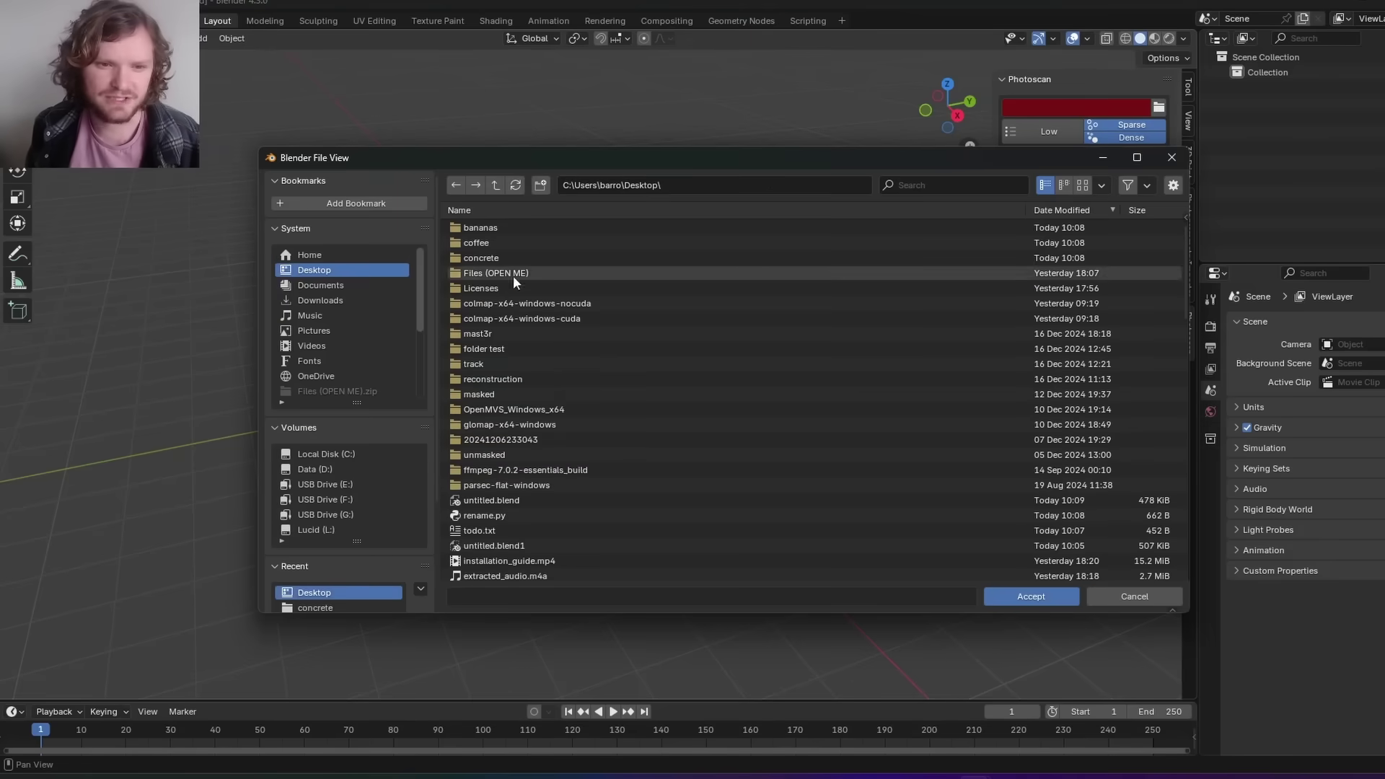
{"action": "double_click", "coordinate": [497, 259]}
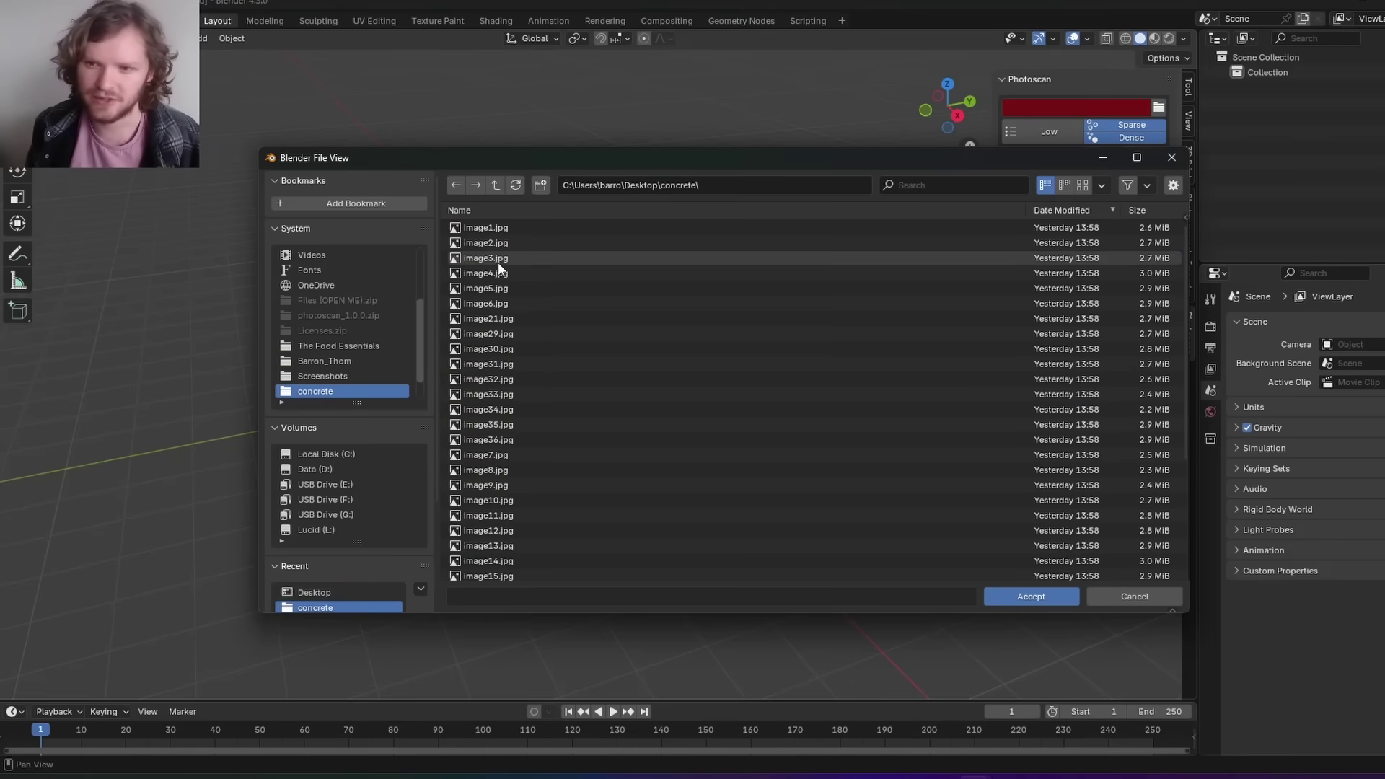
{"action": "left_click", "coordinate": [1083, 185]}
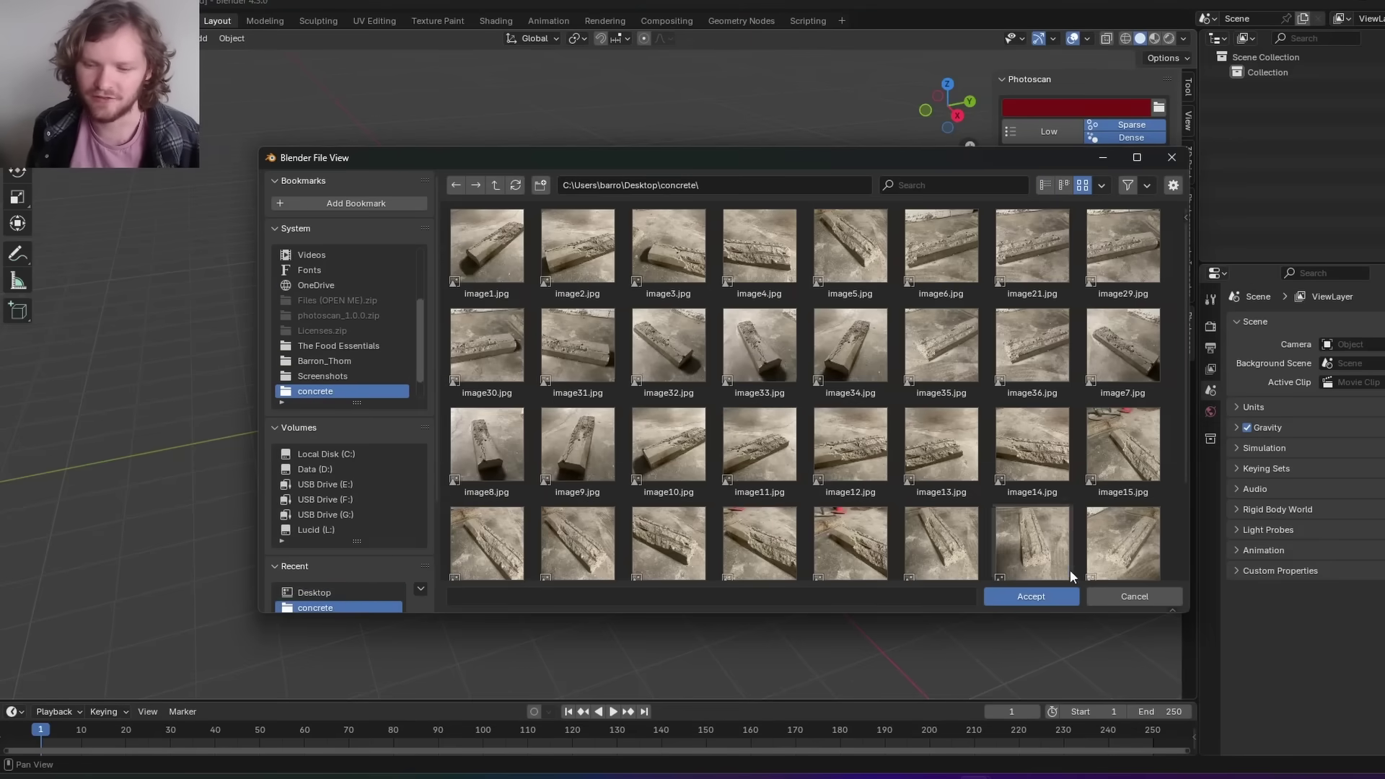
{"action": "left_click", "coordinate": [1035, 599]}
{"action": "left_click", "coordinate": [1045, 135]}
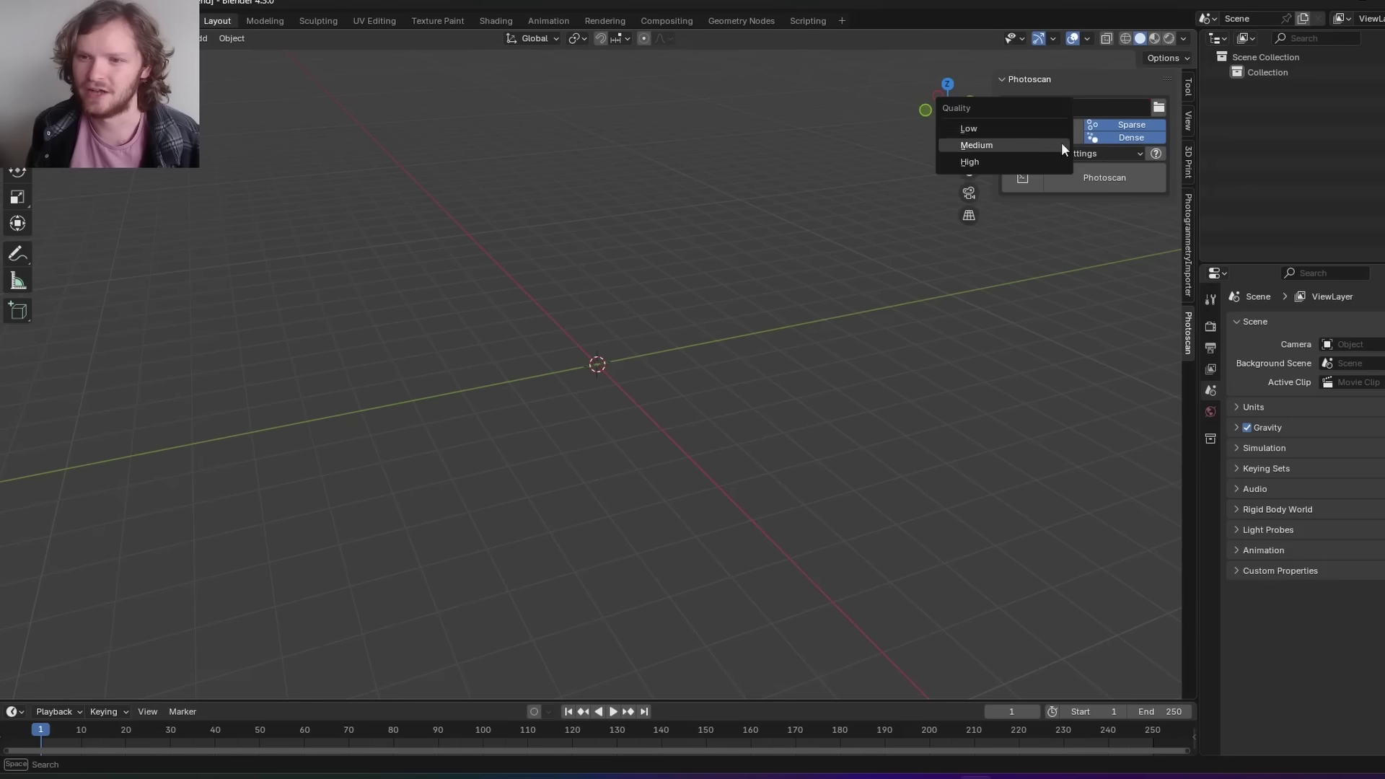
{"action": "left_click", "coordinate": [757, 372]}
- Open the system console and arrange it side by side with Blender, console on the left half and Blender on the right
{"action": "key", "text": "super+Down"}
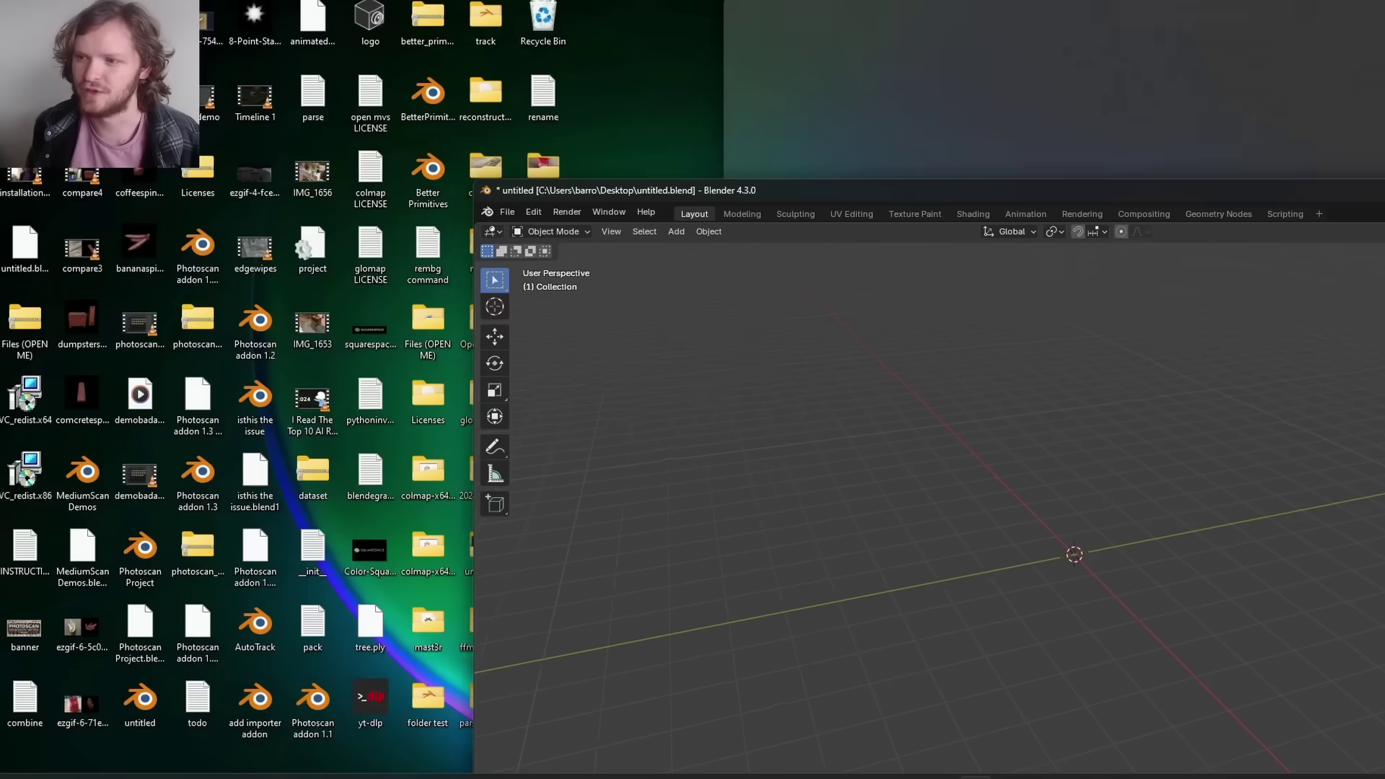
{"action": "key", "text": "super+Right"}
{"action": "left_click", "coordinate": [998, 258]}
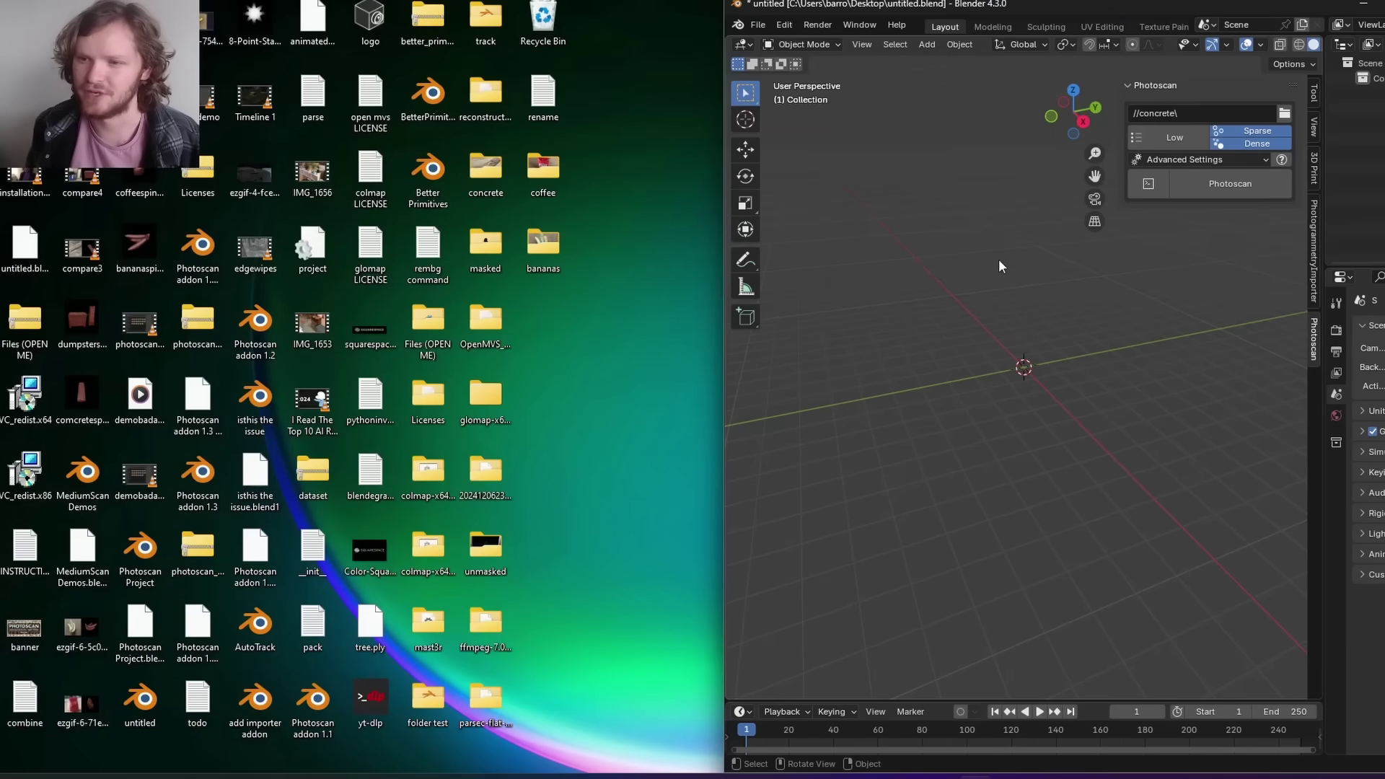
{"action": "left_click", "coordinate": [1148, 185]}
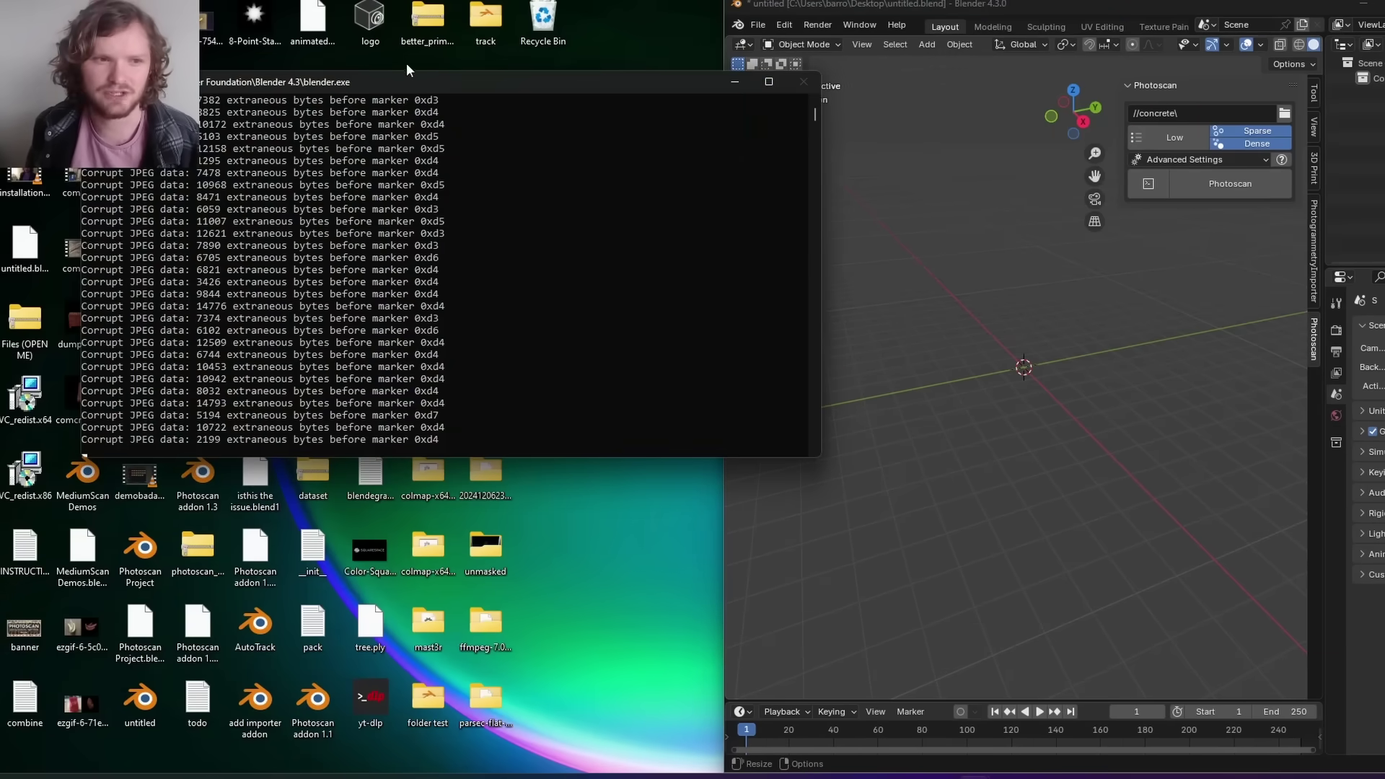
{"action": "key", "text": "super+Left"}
- Run the Low-quality Photoscan reconstruction with sparse and dense output, and maximise the Blender window once it finishes
{"action": "left_click", "coordinate": [1219, 185]}
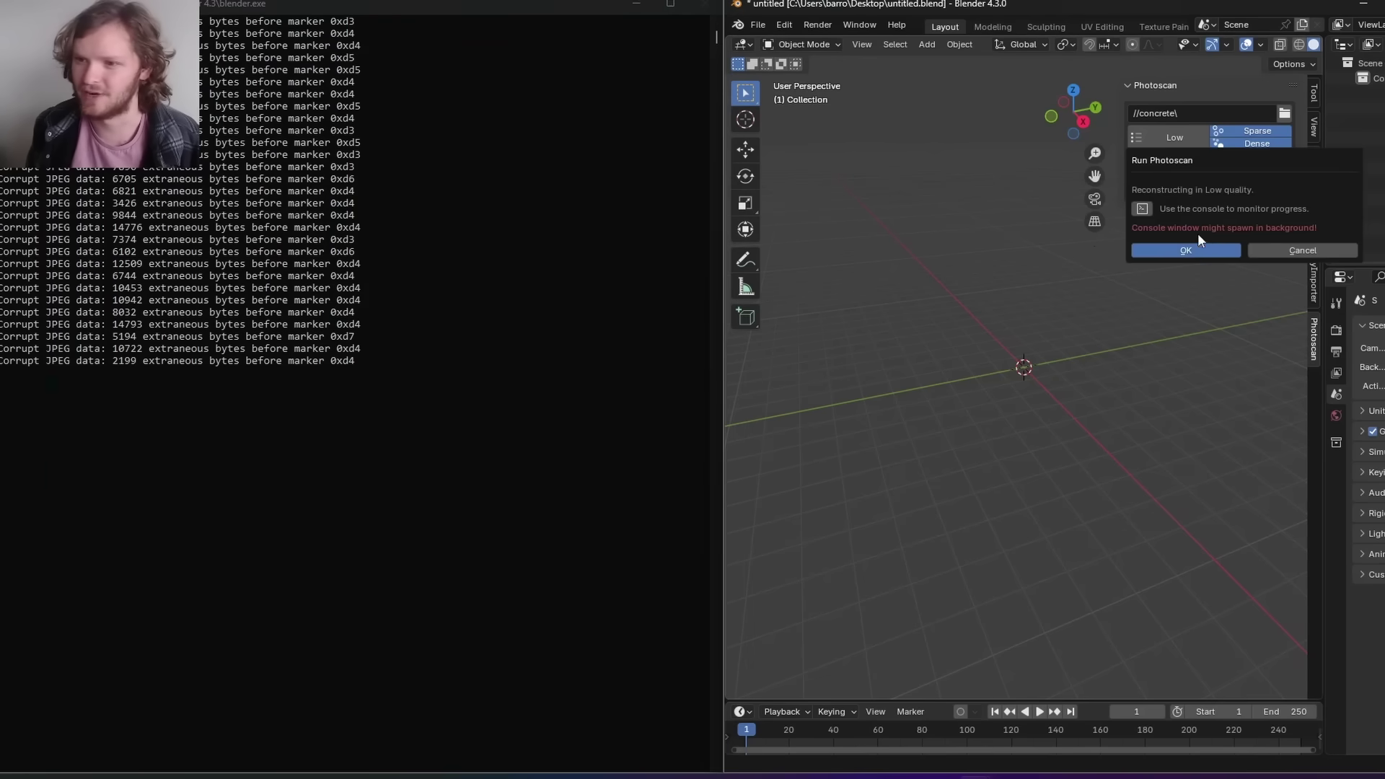
{"action": "left_click", "coordinate": [1195, 246]}
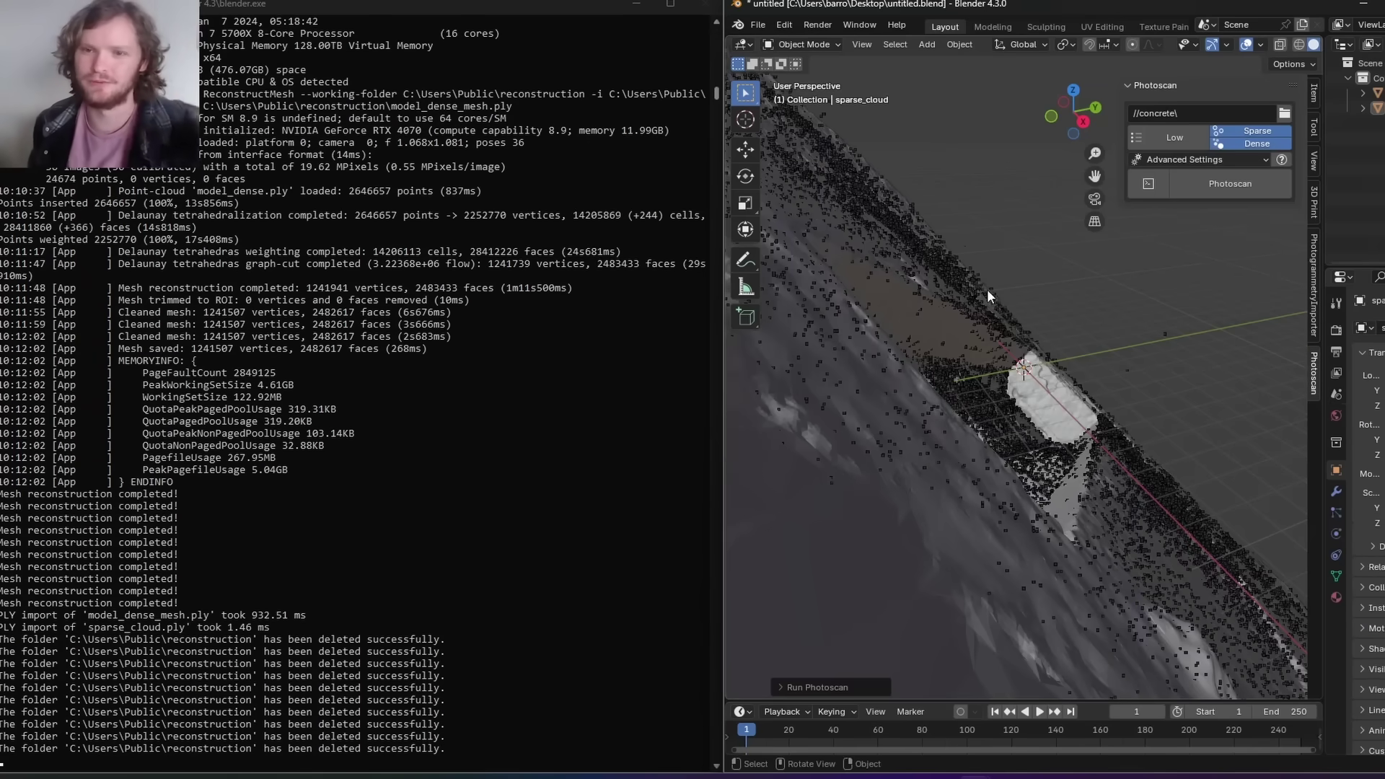
{"action": "left_click_drag", "start_coordinate": [964, 7], "coordinate": [692, 0]}
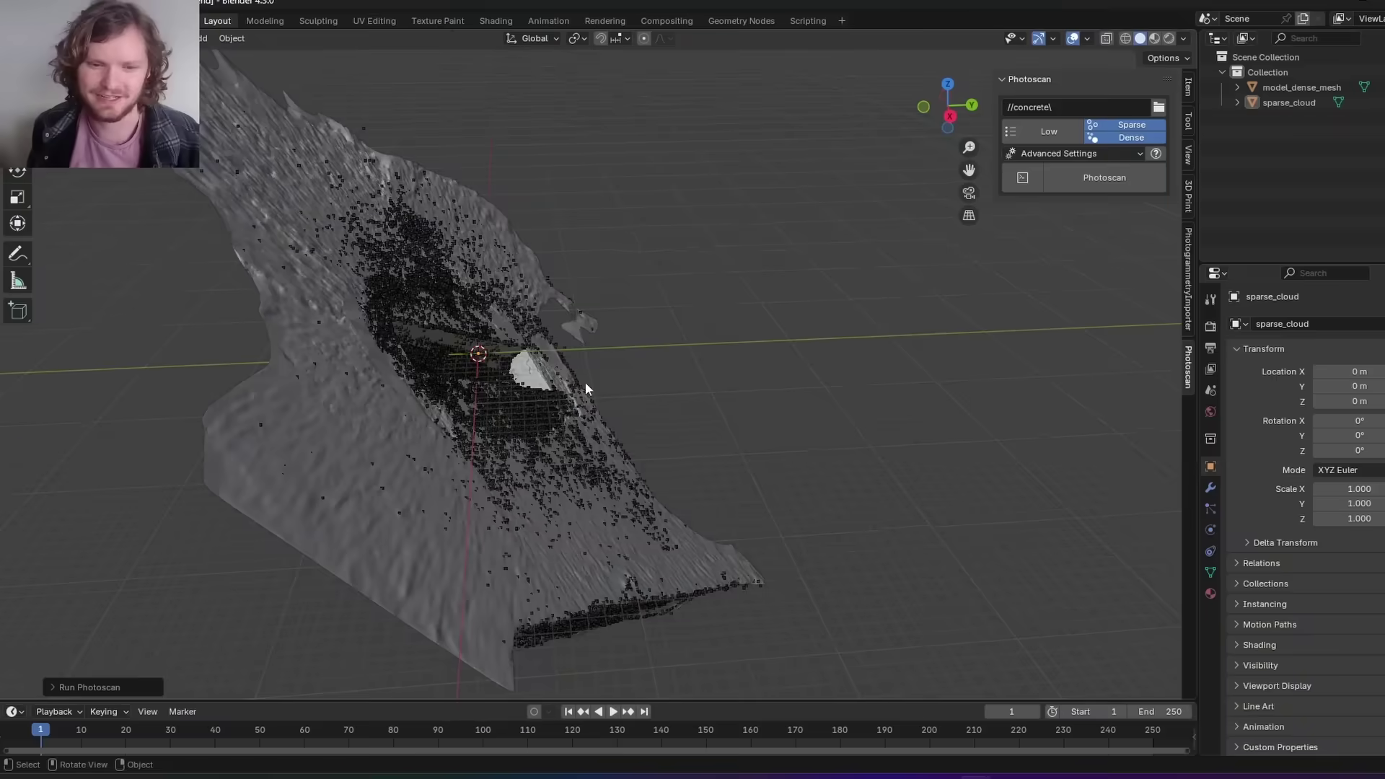
- Rotate the dense mesh and sparse cloud together in the side, front and top views to level and align the scan
{"action": "middle_click_drag", "start_coordinate": [586, 390], "coordinate": [486, 364]}
{"action": "key", "text": "a"}
{"action": "left_click", "coordinate": [946, 116]}
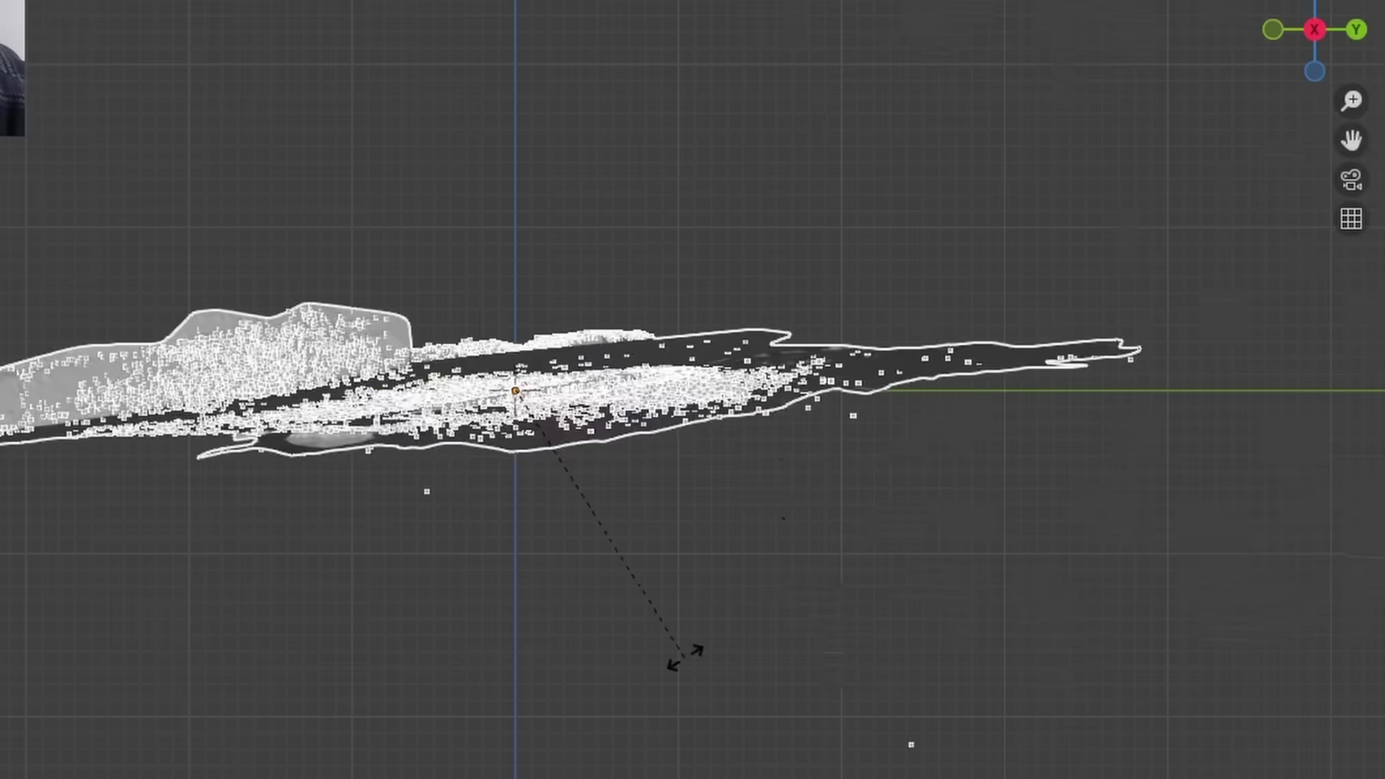
{"action": "left_click", "coordinate": [1272, 31]}
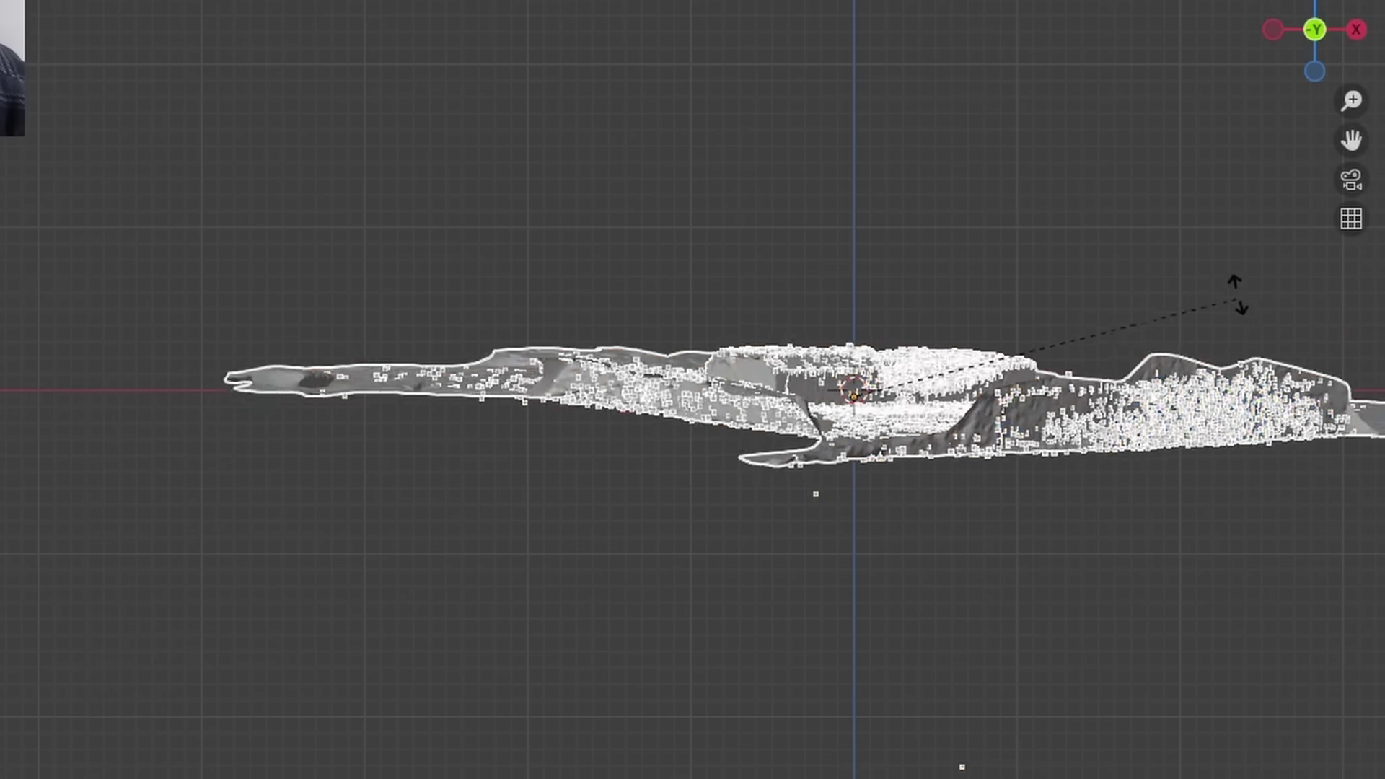
{"action": "key", "text": "KP_7"}
{"action": "middle_click_drag", "start_coordinate": [880, 609], "coordinate": [943, 488]}
- Lift the sparse point cloud off the dense mesh along Z and delete it
{"action": "key", "text": "g"}
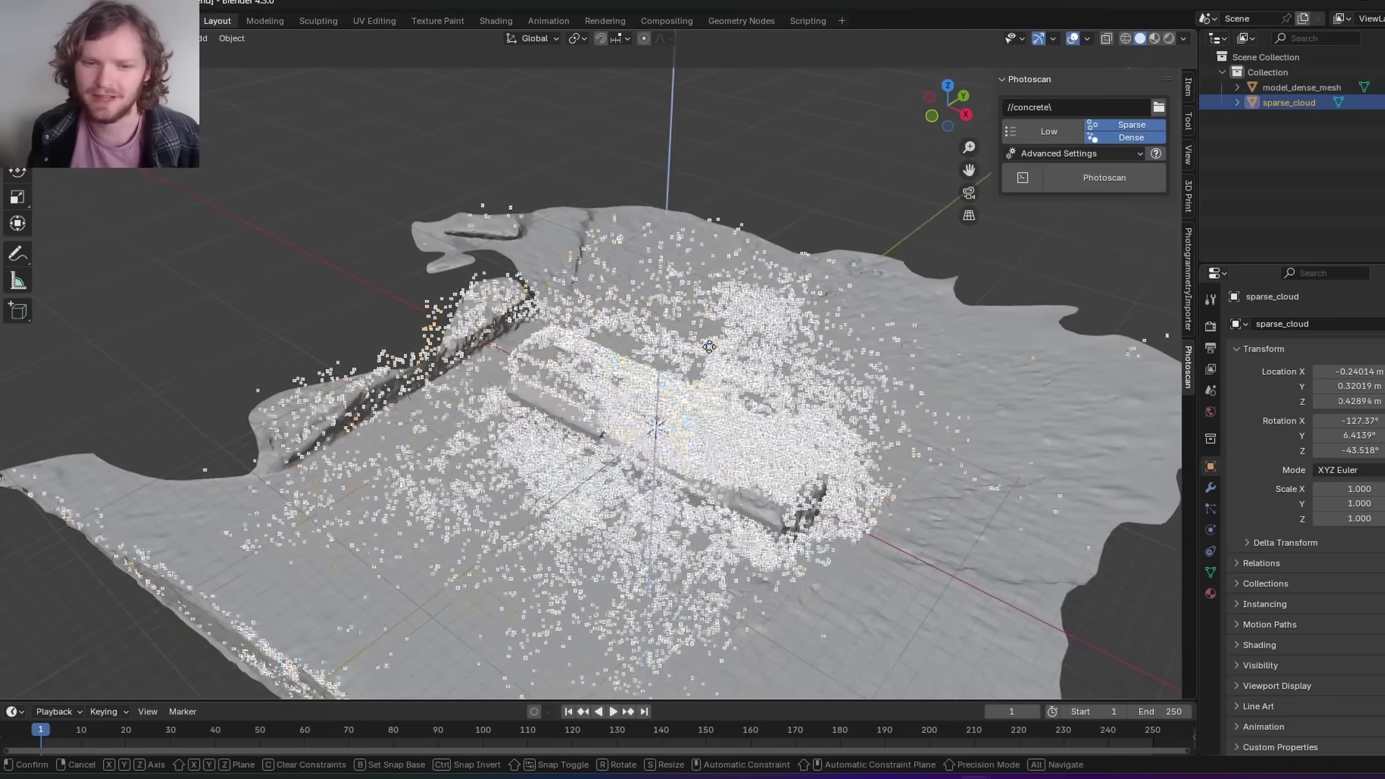
{"action": "key", "text": "z"}
{"action": "left_click", "coordinate": [706, 164]}
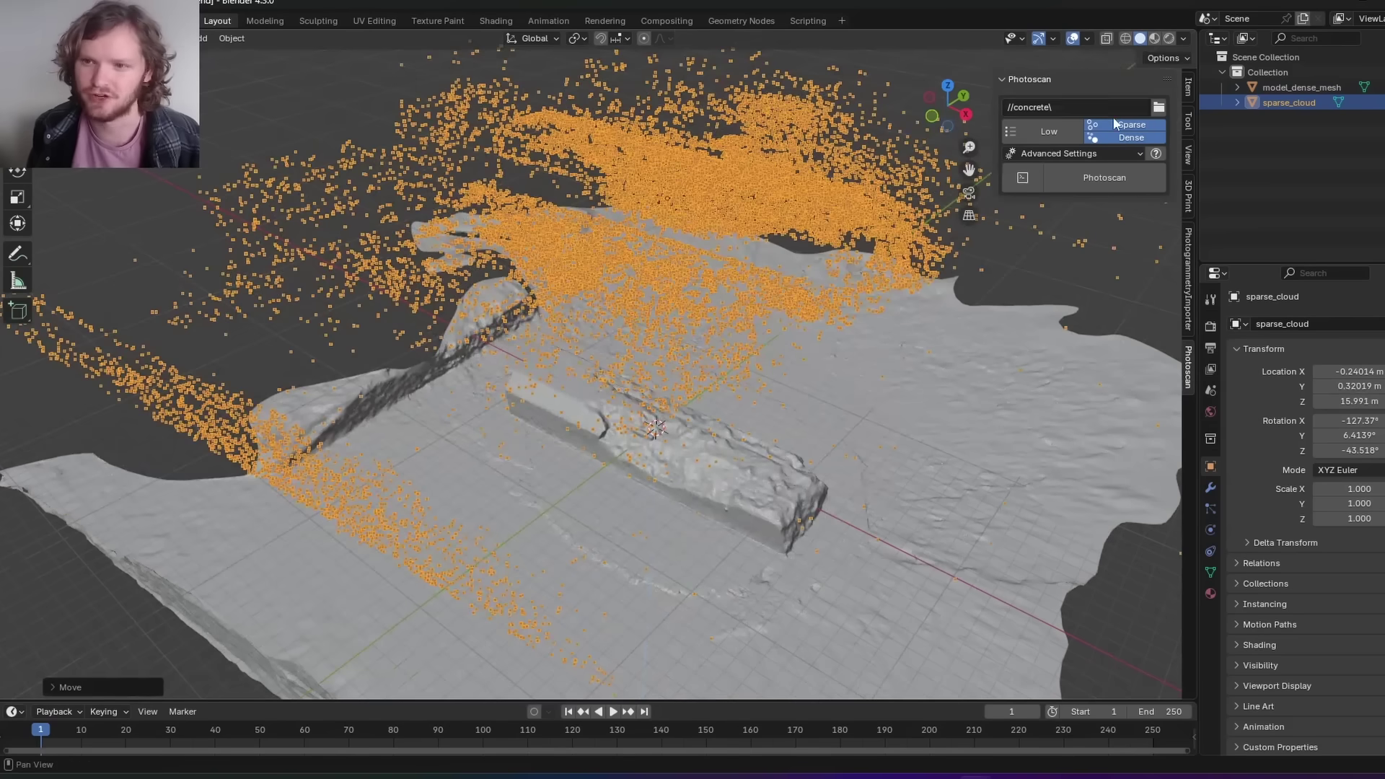
{"action": "key", "text": "x"}
{"action": "left_click", "coordinate": [698, 196]}
- Examine the surface detail of the reconstructed beam and floor mesh from close up and from several angles
{"action": "scroll", "coordinate": [707, 427], "scroll_direction": "up", "scroll_amount": 2}
{"action": "scroll", "coordinate": [583, 348], "scroll_direction": "down", "scroll_amount": 1}
{"action": "left_click", "coordinate": [583, 349]}
{"action": "middle_click_drag", "start_coordinate": [583, 349], "coordinate": [564, 313]}
{"action": "scroll", "coordinate": [759, 295], "scroll_direction": "down", "scroll_amount": 3}
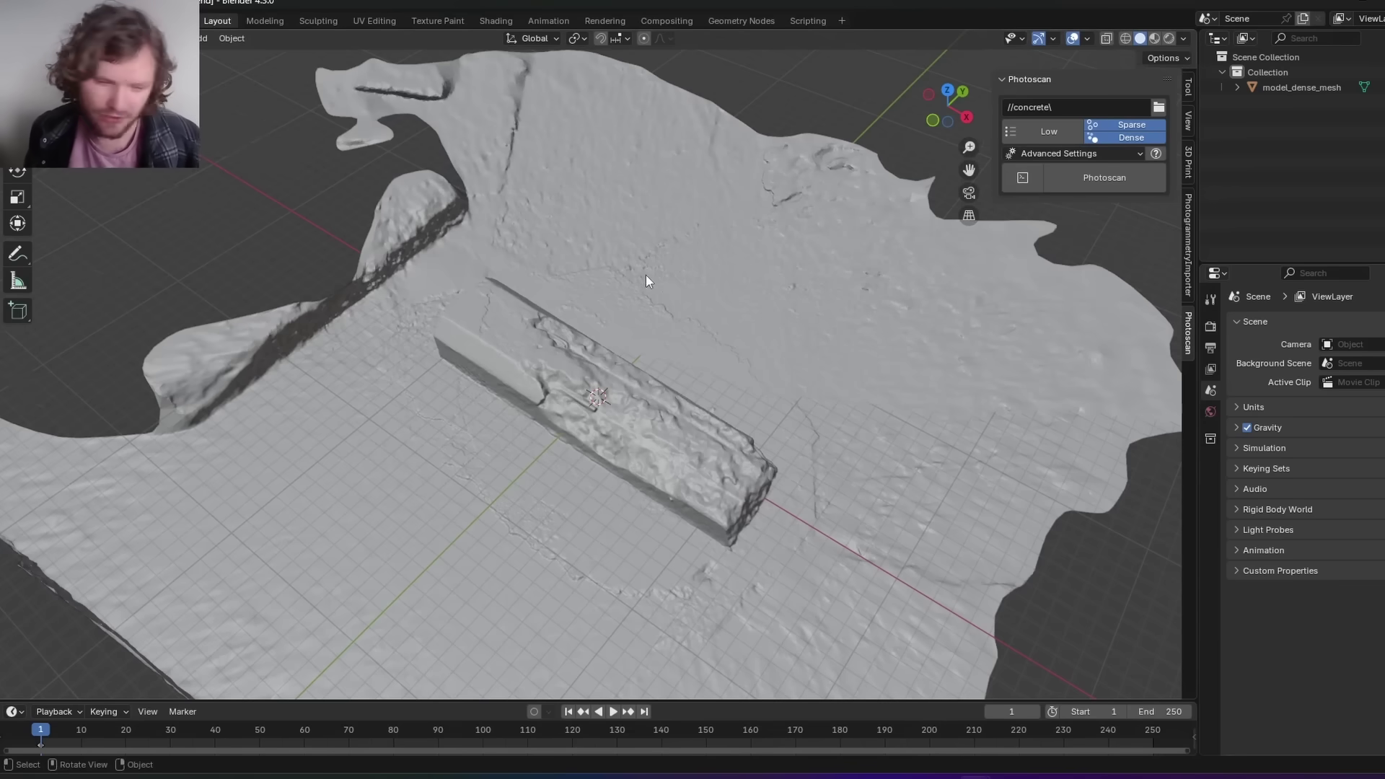
{"action": "scroll", "coordinate": [587, 435], "scroll_direction": "up", "scroll_amount": 4}
{"action": "middle_click_drag", "start_coordinate": [586, 436], "coordinate": [569, 452]}
{"action": "scroll", "coordinate": [569, 453], "scroll_direction": "down", "scroll_amount": 5}
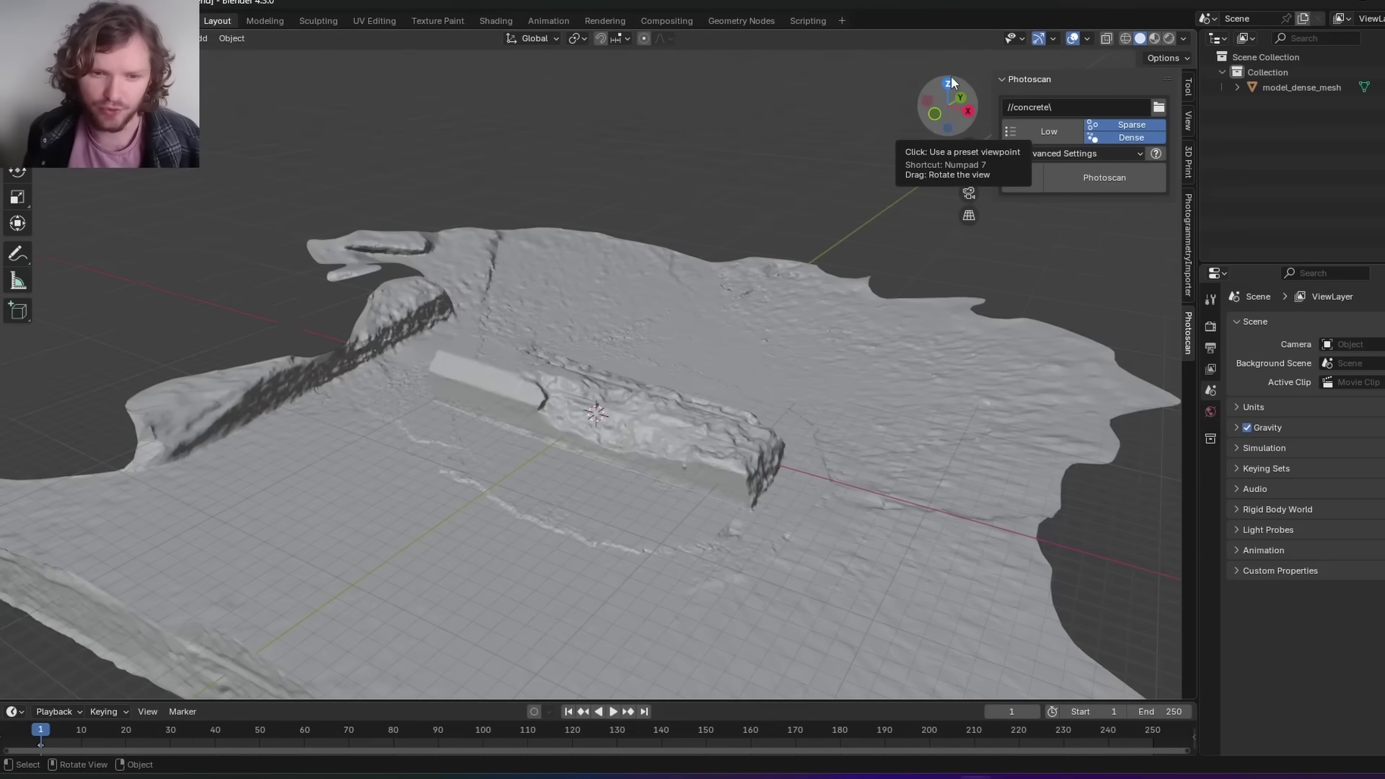
- Rotate the dense mesh slightly in the top view so the beam lies parallel to the X axis
{"action": "left_click", "coordinate": [951, 78]}
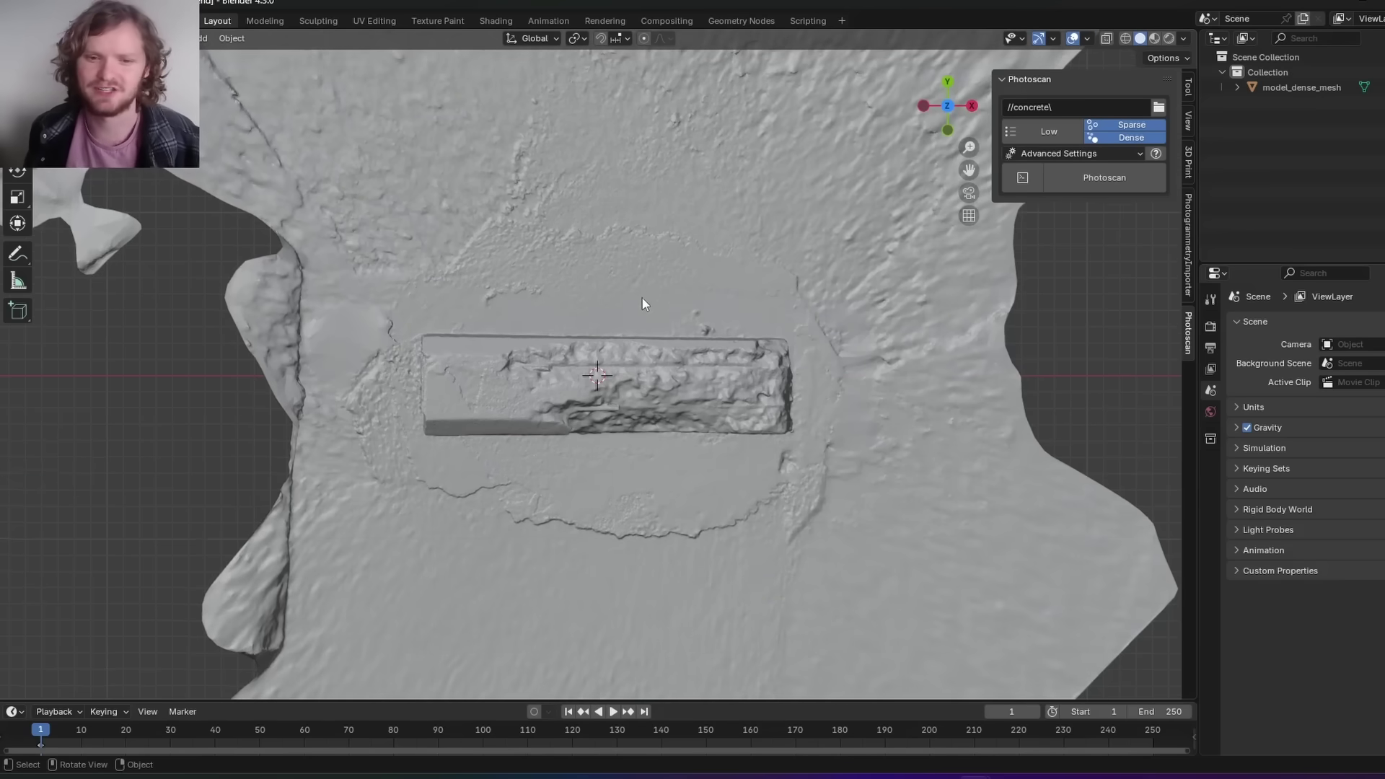
{"action": "left_click", "coordinate": [676, 306]}
{"action": "key", "text": "r"}
{"action": "left_click", "coordinate": [894, 270]}
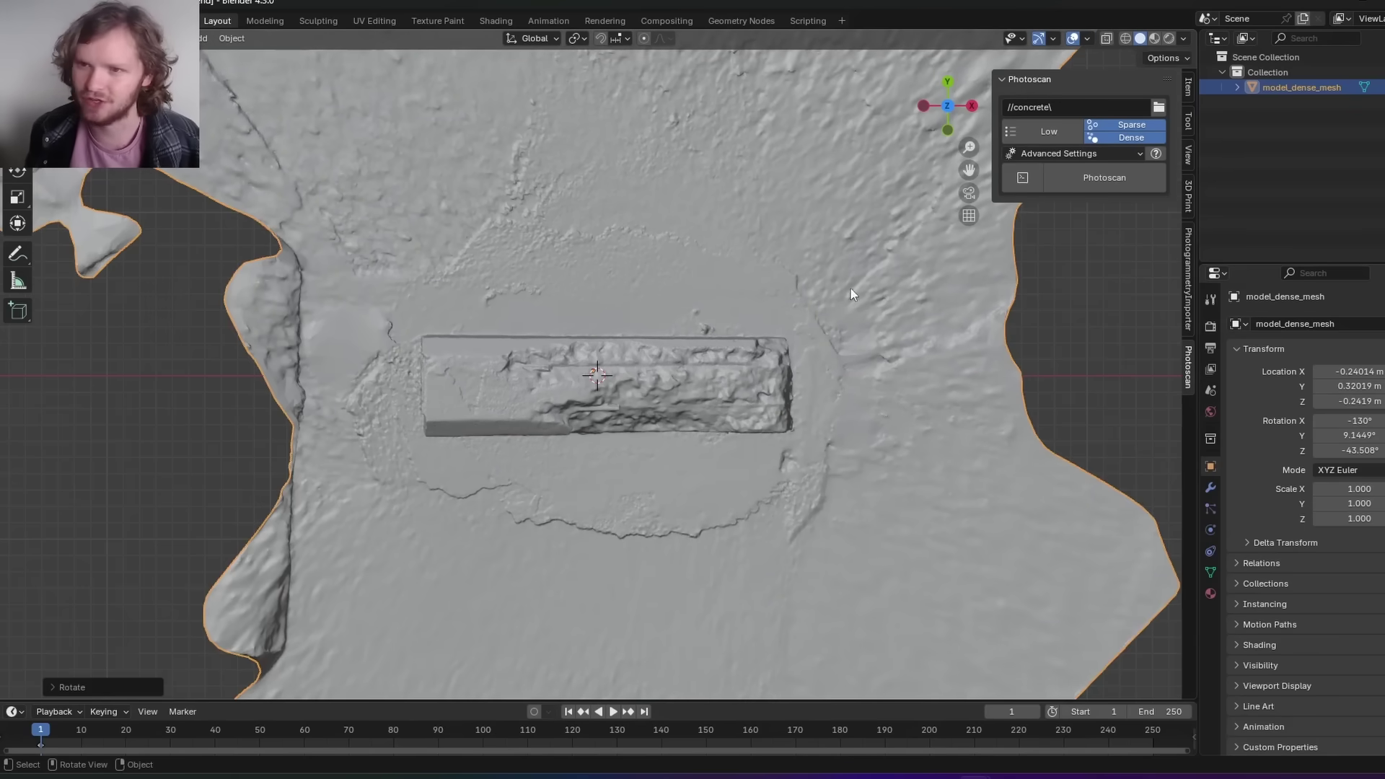
- Select the rectangular beam area of the dense mesh, invert the selection and delete the surrounding floor vertices
{"action": "left_click", "coordinate": [1126, 38]}
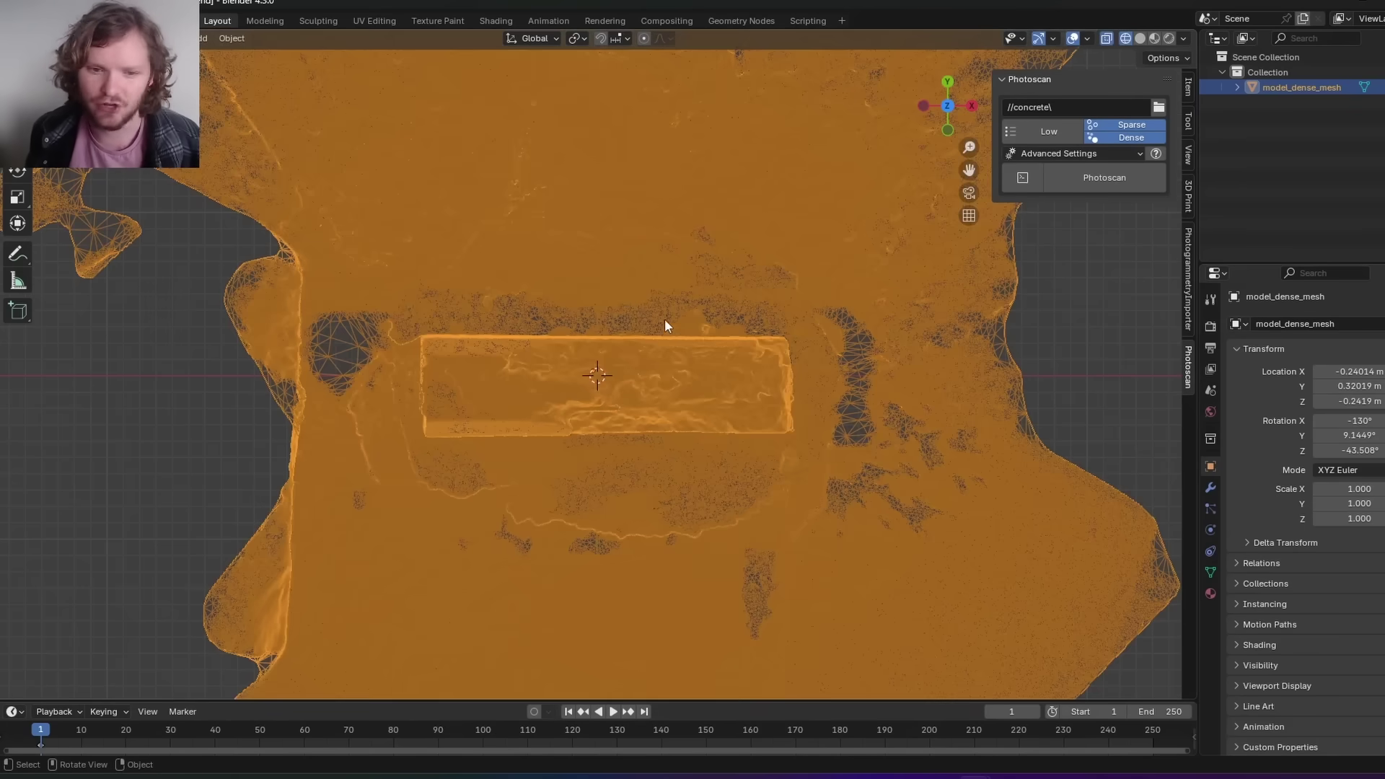
{"action": "key", "text": "Tab"}
{"action": "key", "text": "shift+z"}
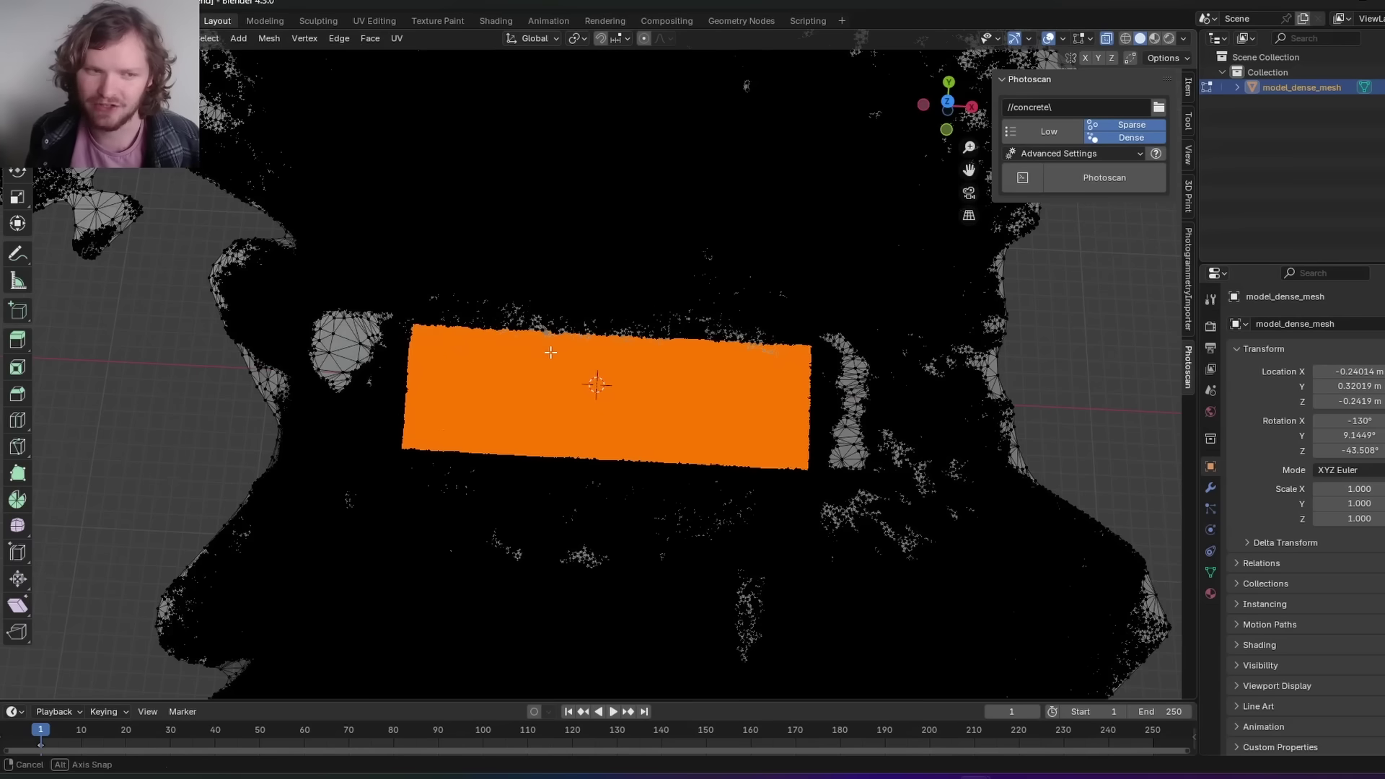
{"action": "key", "text": "ctrl+i"}
{"action": "middle_click_drag", "start_coordinate": [551, 353], "coordinate": [524, 304]}
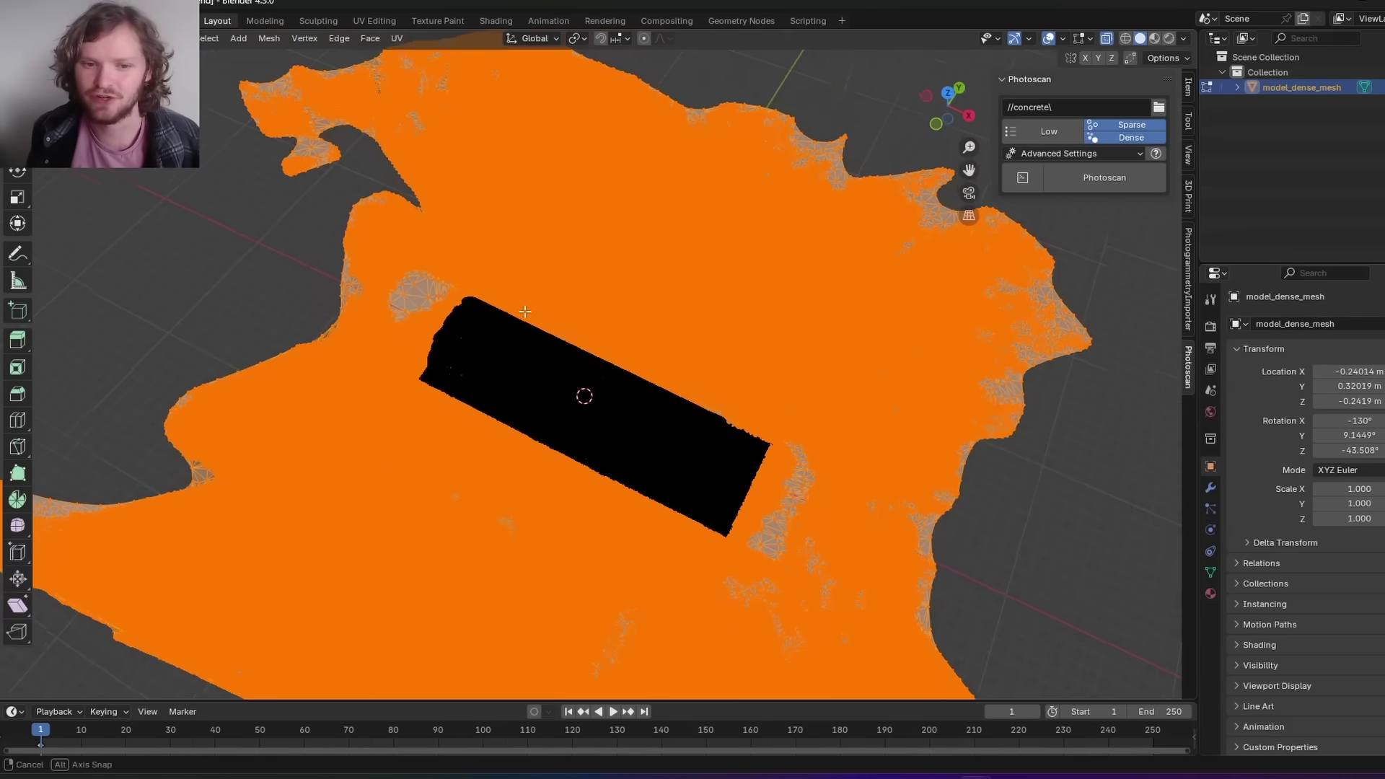
{"action": "key", "text": "x"}
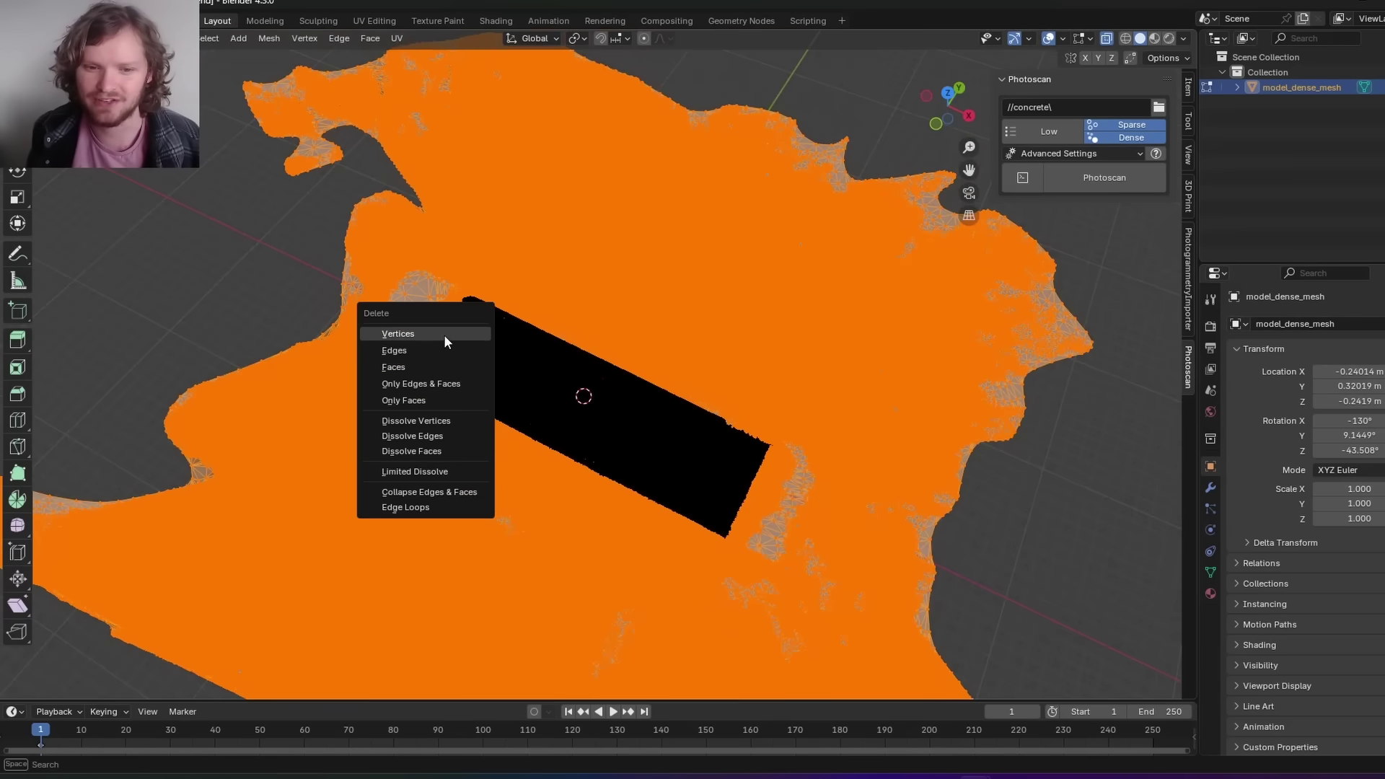
{"action": "left_click", "coordinate": [444, 335]}
{"action": "key", "text": "Tab"}
{"action": "key", "text": "shift+z"}
- Rotate the trimmed beam mesh level in the front and side views and move it so its base rests on the ground axis
{"action": "key", "text": "KP_1"}
{"action": "key", "text": "r"}
{"action": "left_click", "coordinate": [842, 424]}
{"action": "key", "text": "r"}
{"action": "left_click", "coordinate": [1002, 157]}
{"action": "key", "text": "KP_3"}
{"action": "key", "text": "g"}
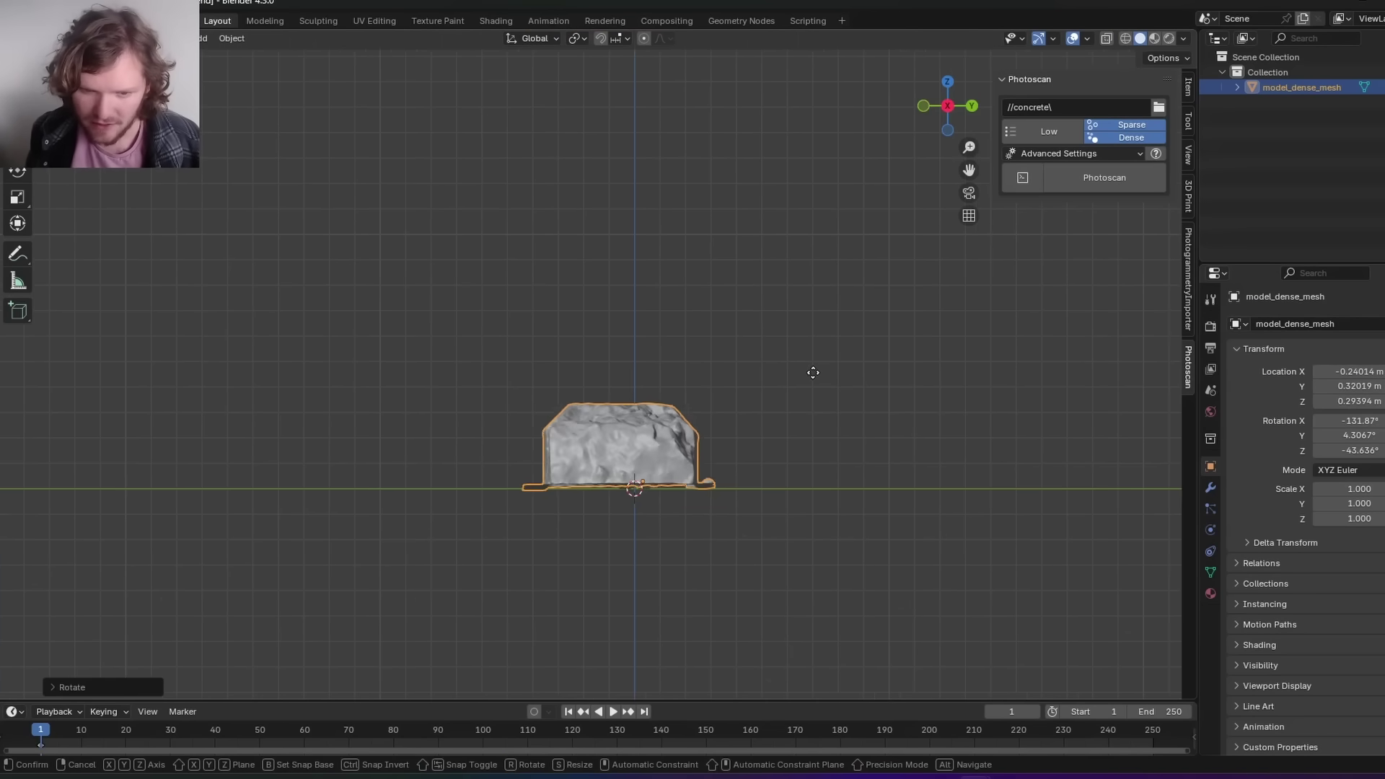
{"action": "left_click", "coordinate": [766, 333]}
- Add a cube scaled to 17.645 and lower it to Z -17.623 m so its top face meets the beam's base
{"action": "key", "text": "shift+a"}
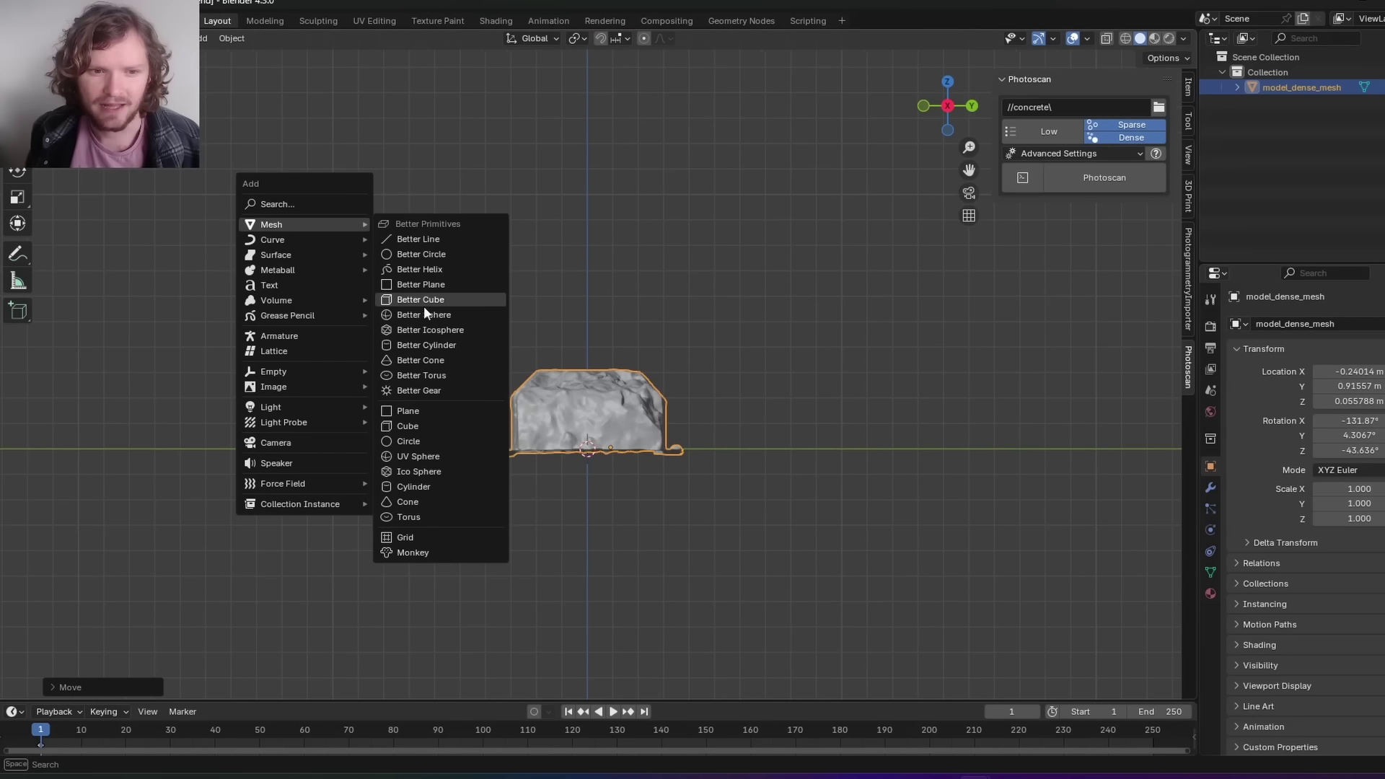
{"action": "left_click", "coordinate": [417, 424]}
{"action": "key", "text": "s"}
{"action": "left_click", "coordinate": [933, 309]}
{"action": "key", "text": "g"}
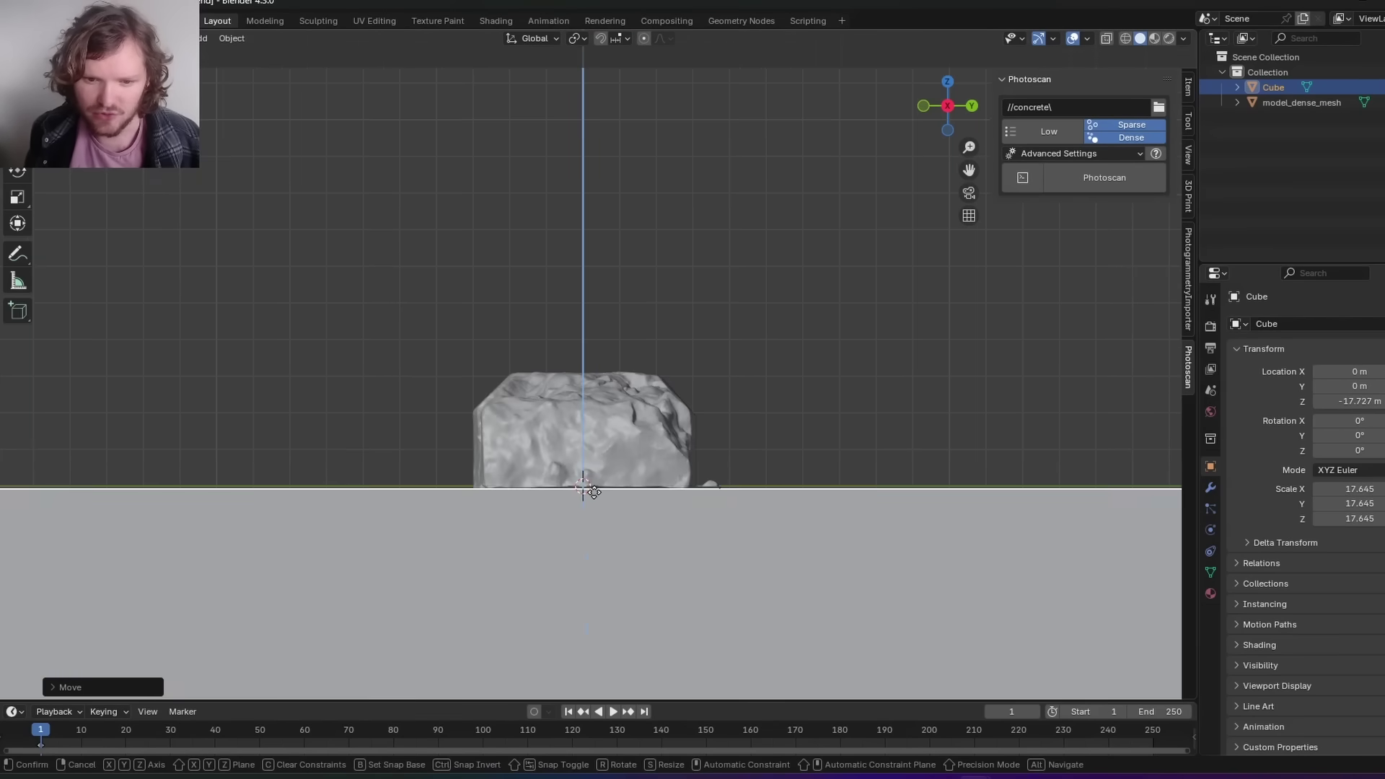
{"action": "left_click_drag", "start_coordinate": [593, 491], "coordinate": [594, 488]}
{"action": "left_click", "coordinate": [594, 488]}
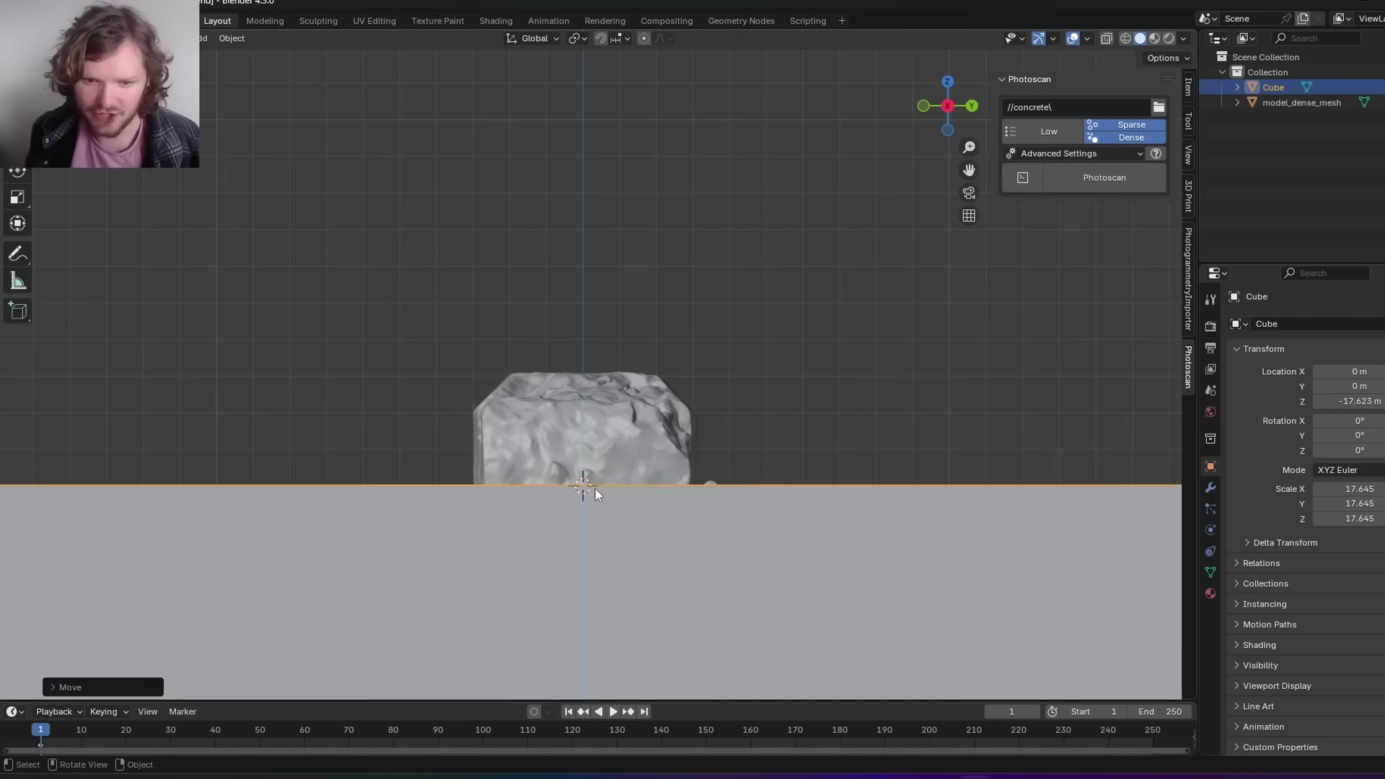
- Cut the beam mesh with a Boolean Difference using the Fast solver and the cube, apply it and delete the cube
{"action": "left_click", "coordinate": [584, 433]}
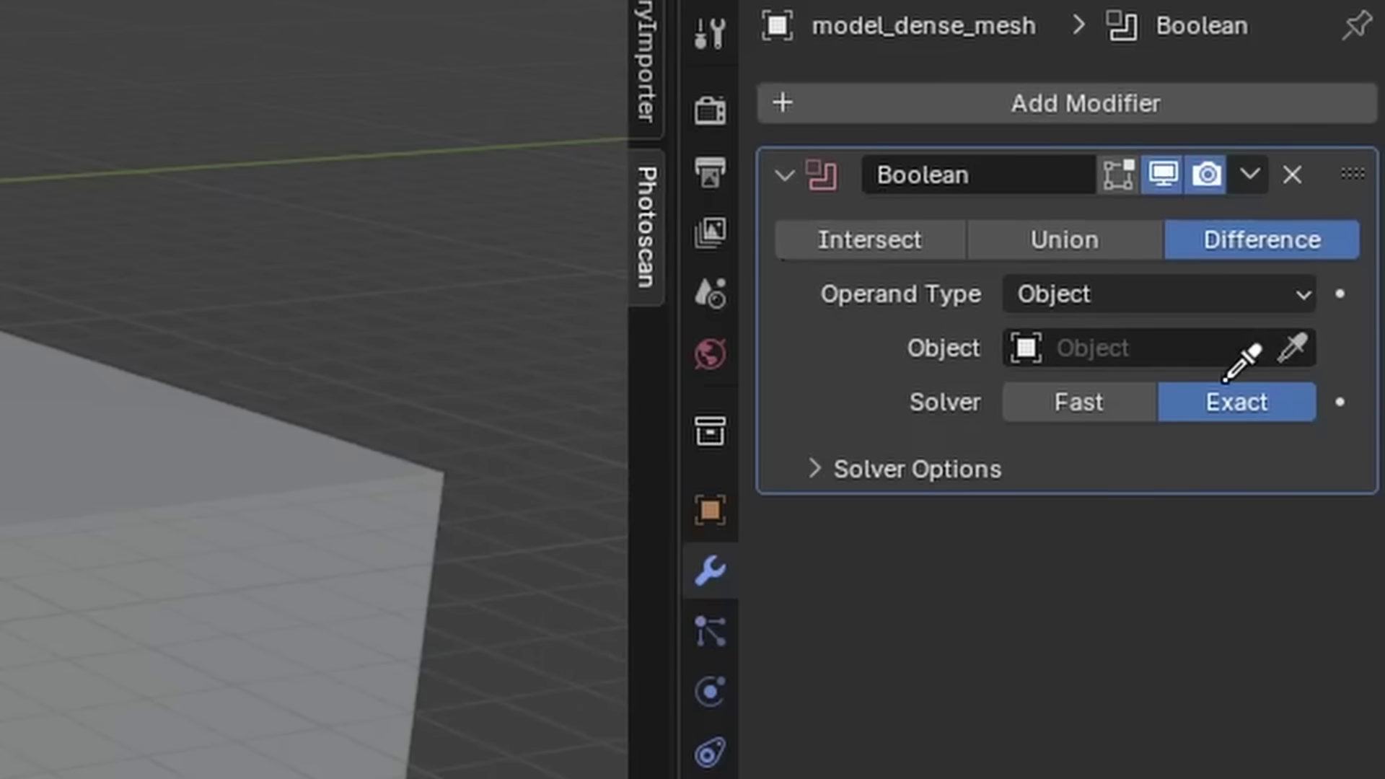
{"action": "left_click", "coordinate": [1074, 406]}
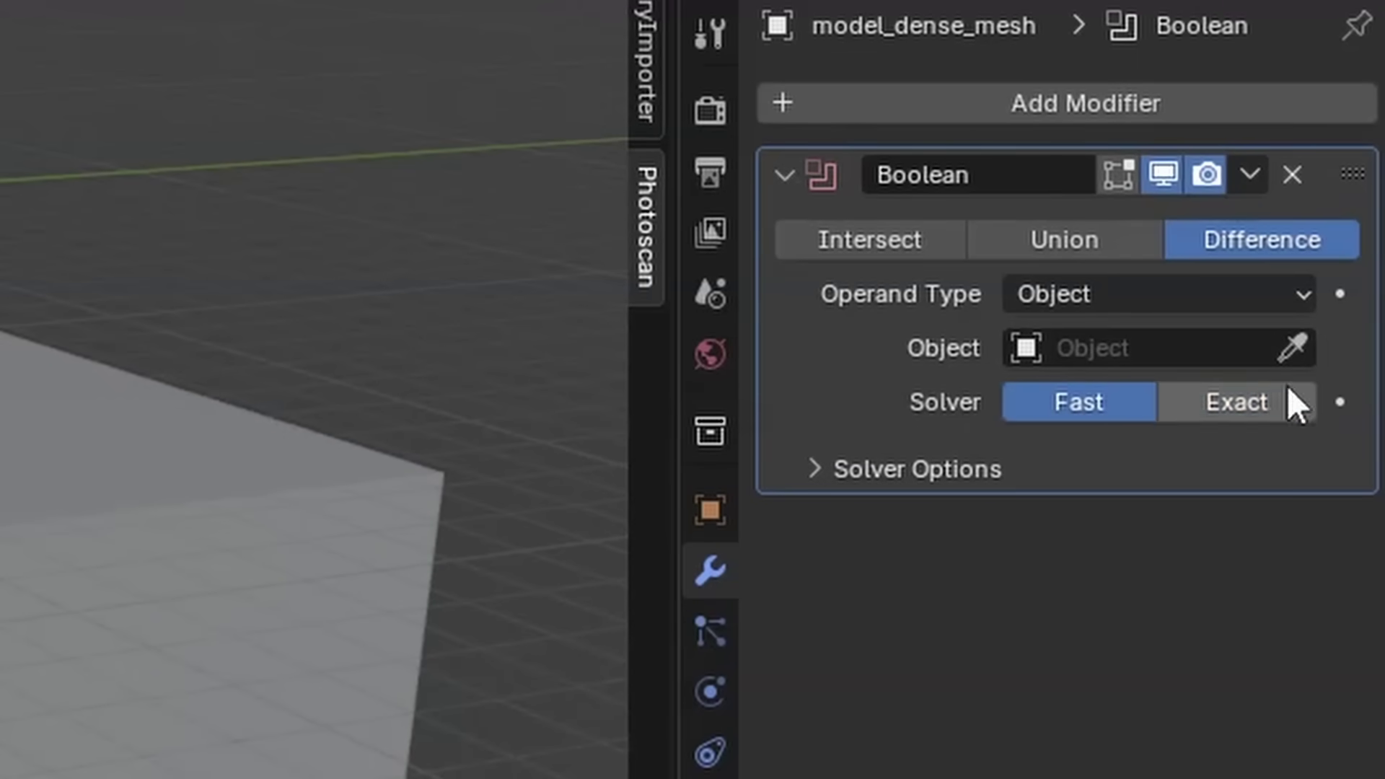
{"action": "left_click", "coordinate": [1291, 350]}
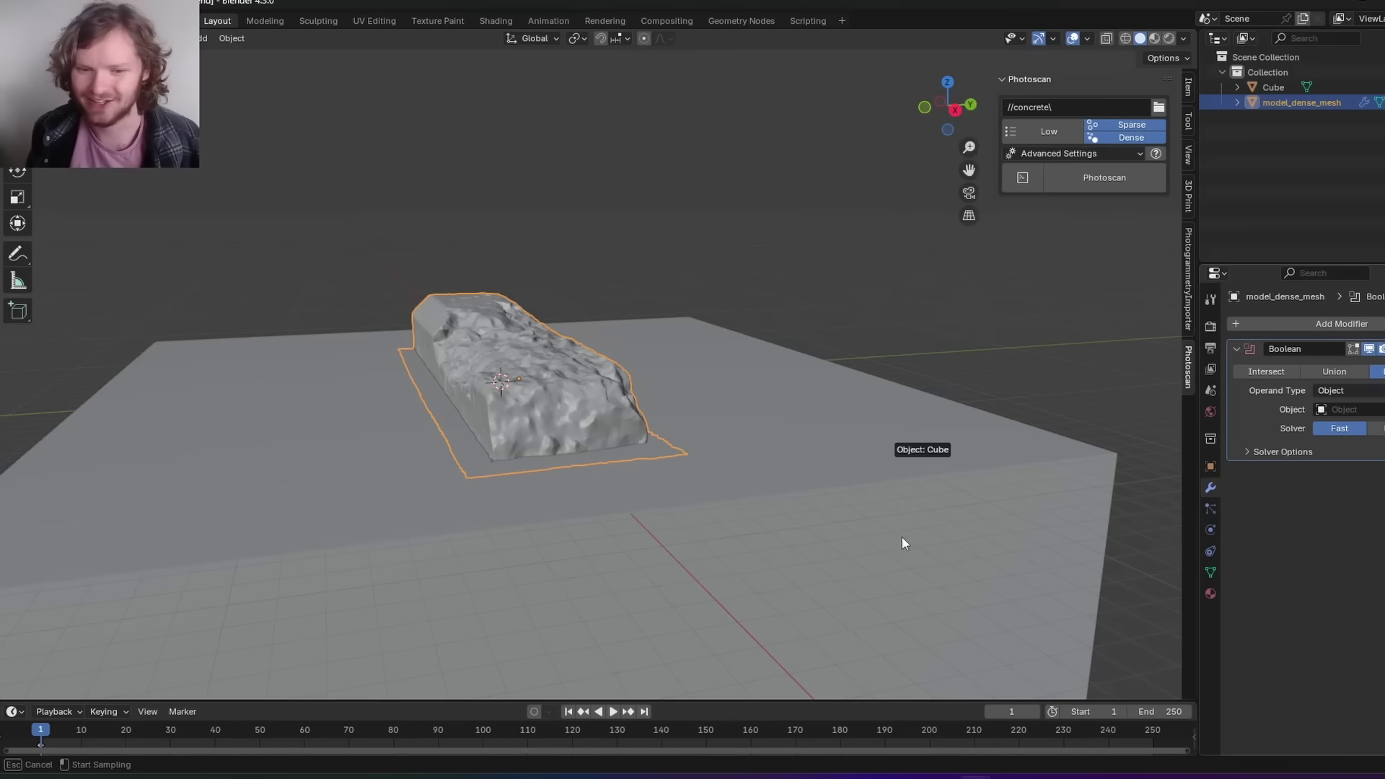
{"action": "left_click", "coordinate": [859, 525]}
{"action": "left_click", "coordinate": [759, 466]}
{"action": "key", "text": "Delete"}
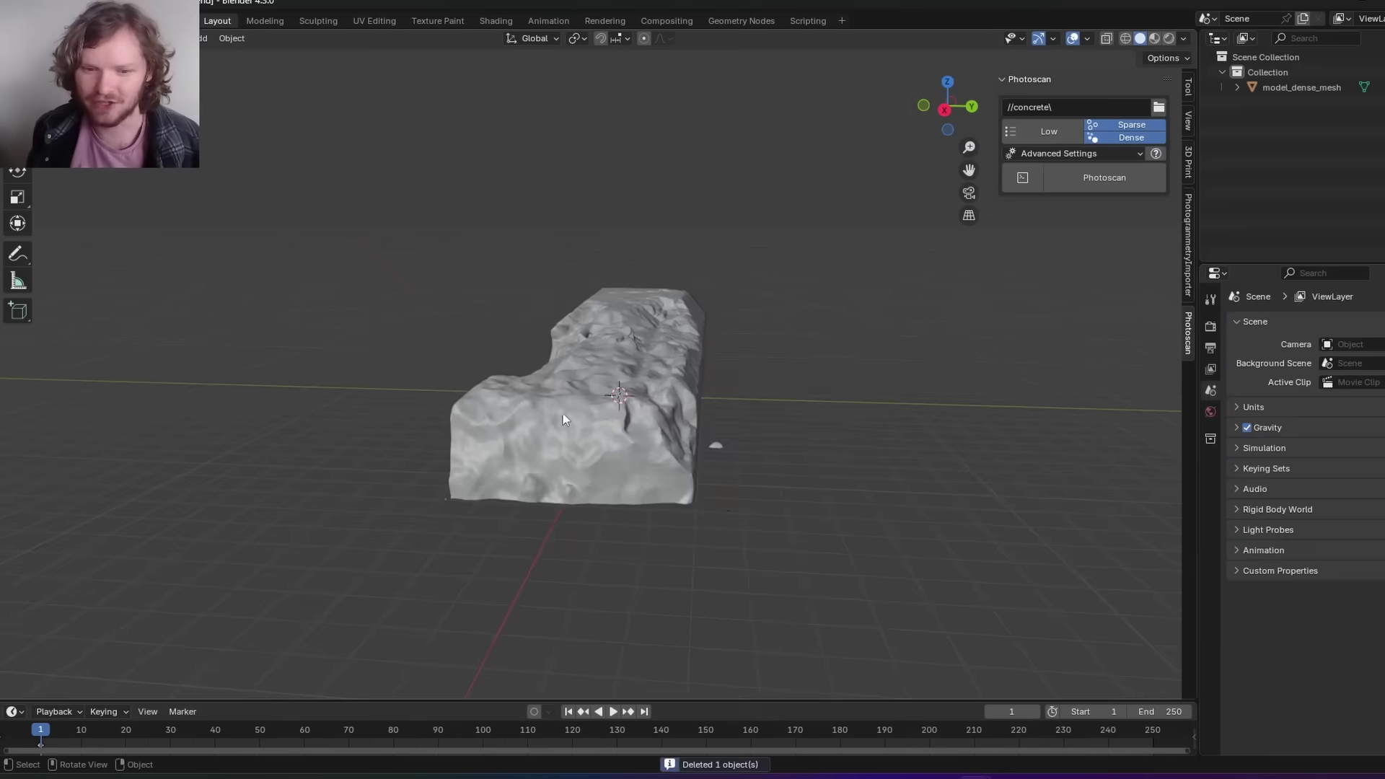
- Select the whole connected beam geometry in Edit Mode, invert the selection and delete the loose fragments around it
{"action": "left_click", "coordinate": [696, 434]}
{"action": "key", "text": "Tab"}
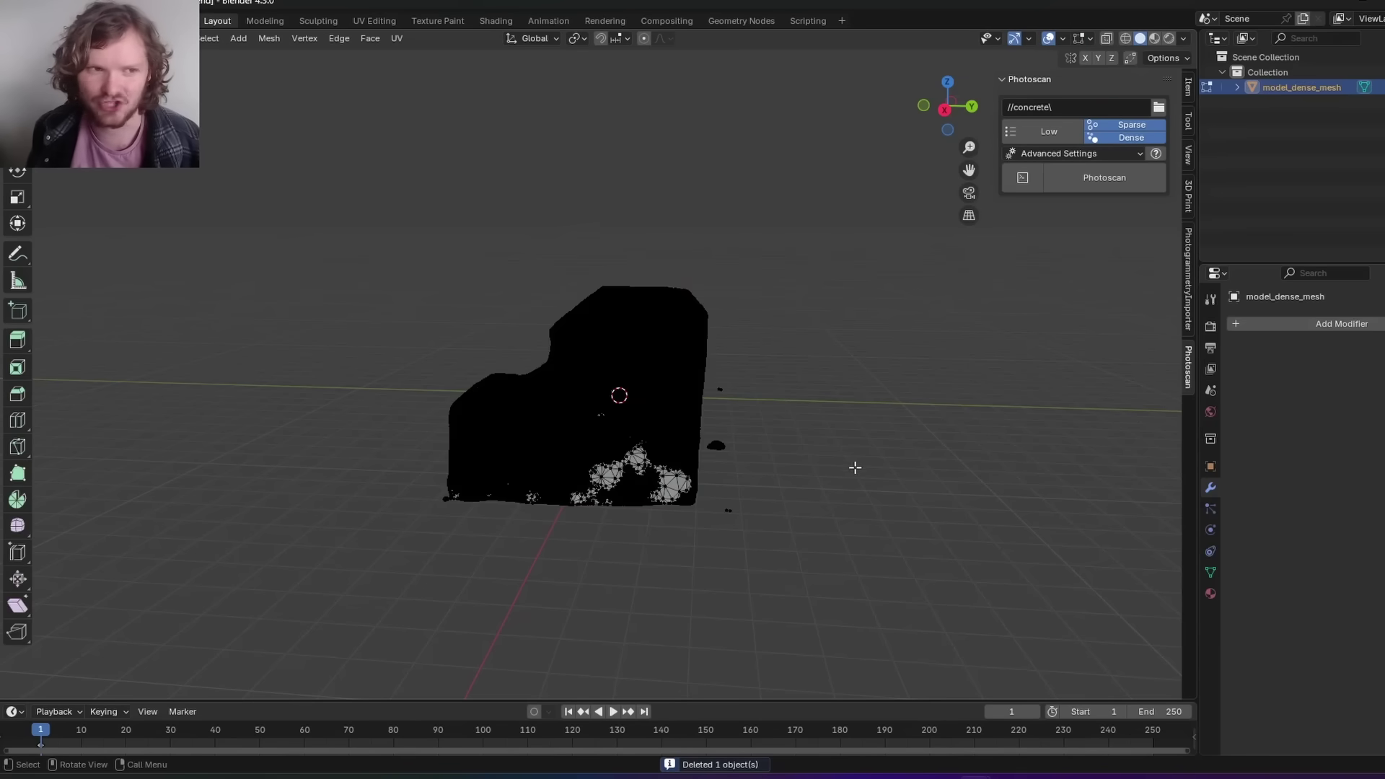
{"action": "left_click_drag", "start_coordinate": [797, 556], "coordinate": [713, 433]}
{"action": "middle_click_drag", "start_coordinate": [714, 432], "coordinate": [612, 467]}
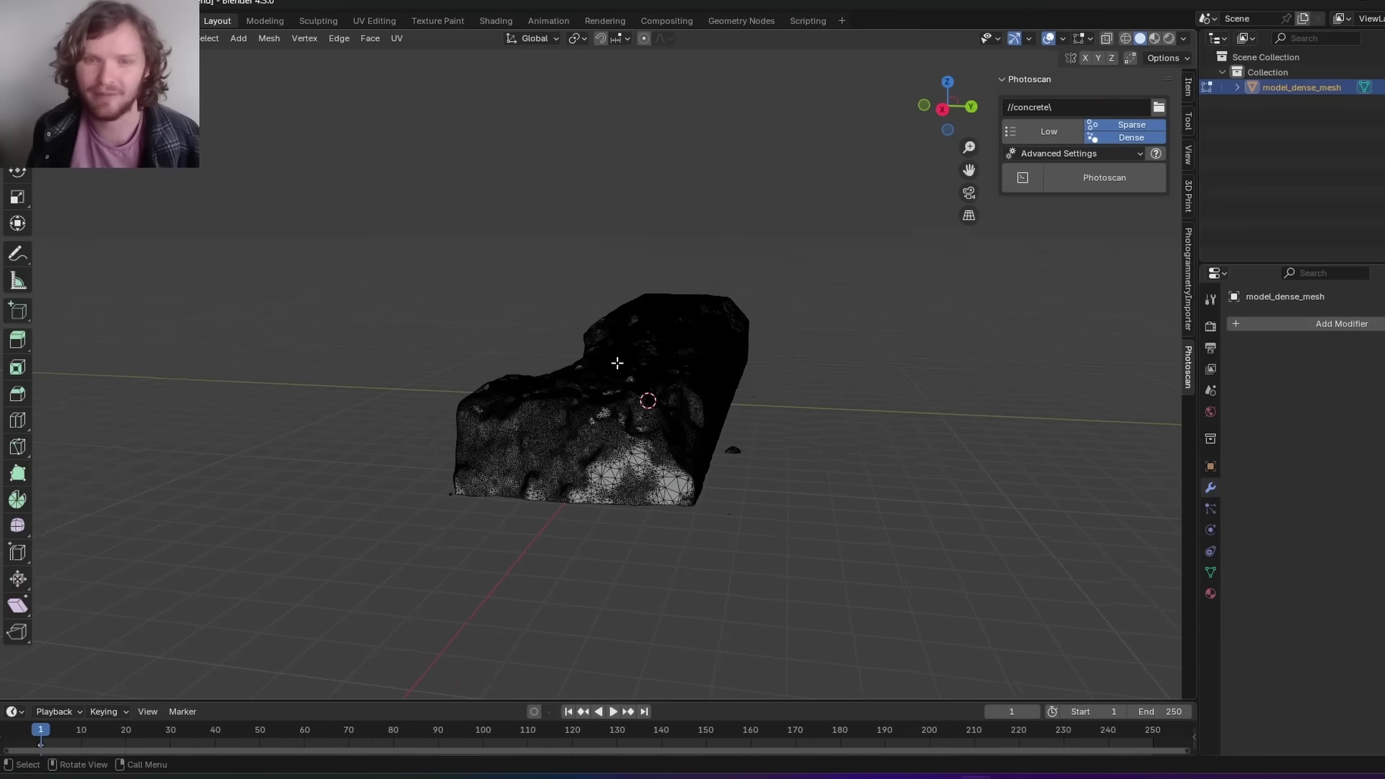
{"action": "key", "text": "a"}
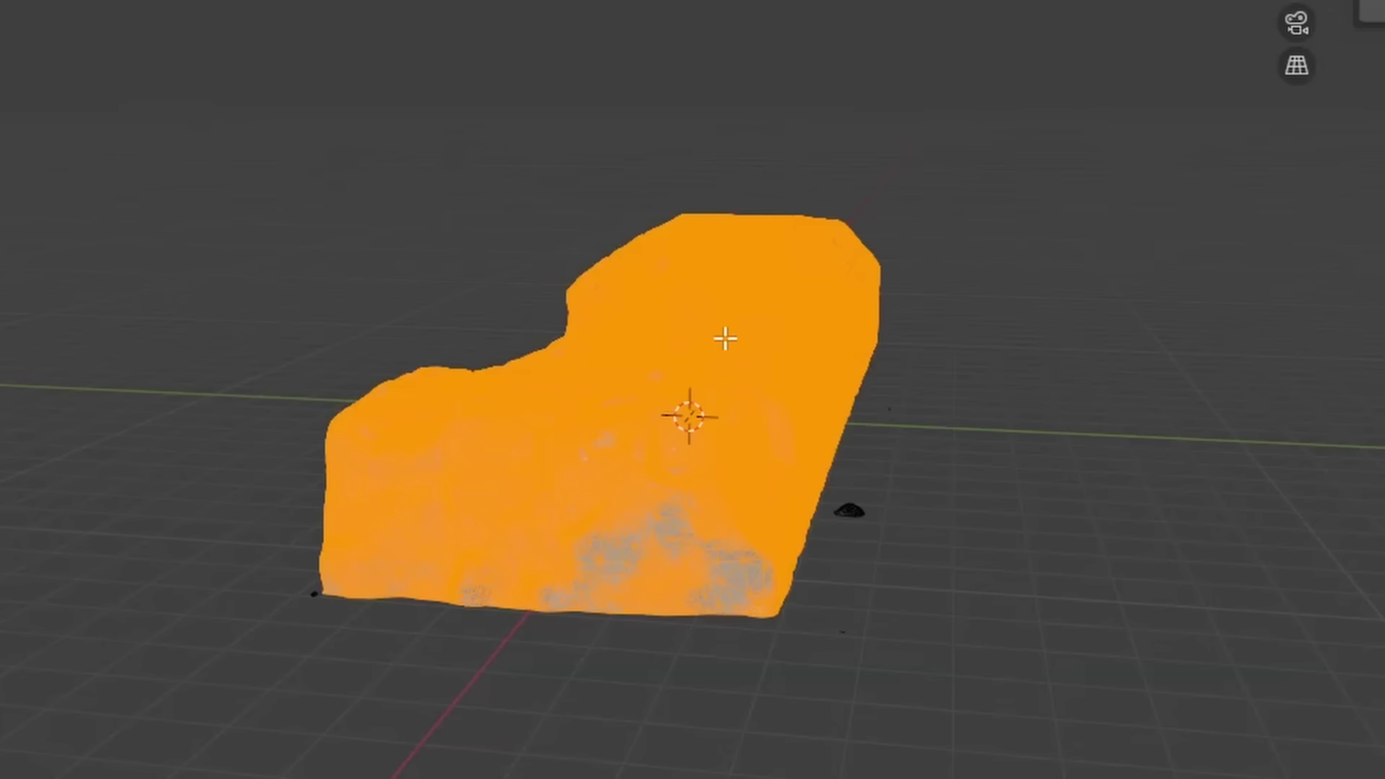
{"action": "middle_click_drag", "start_coordinate": [725, 339], "coordinate": [715, 402]}
{"action": "key", "text": "ctrl+i"}
{"action": "key", "text": "x"}
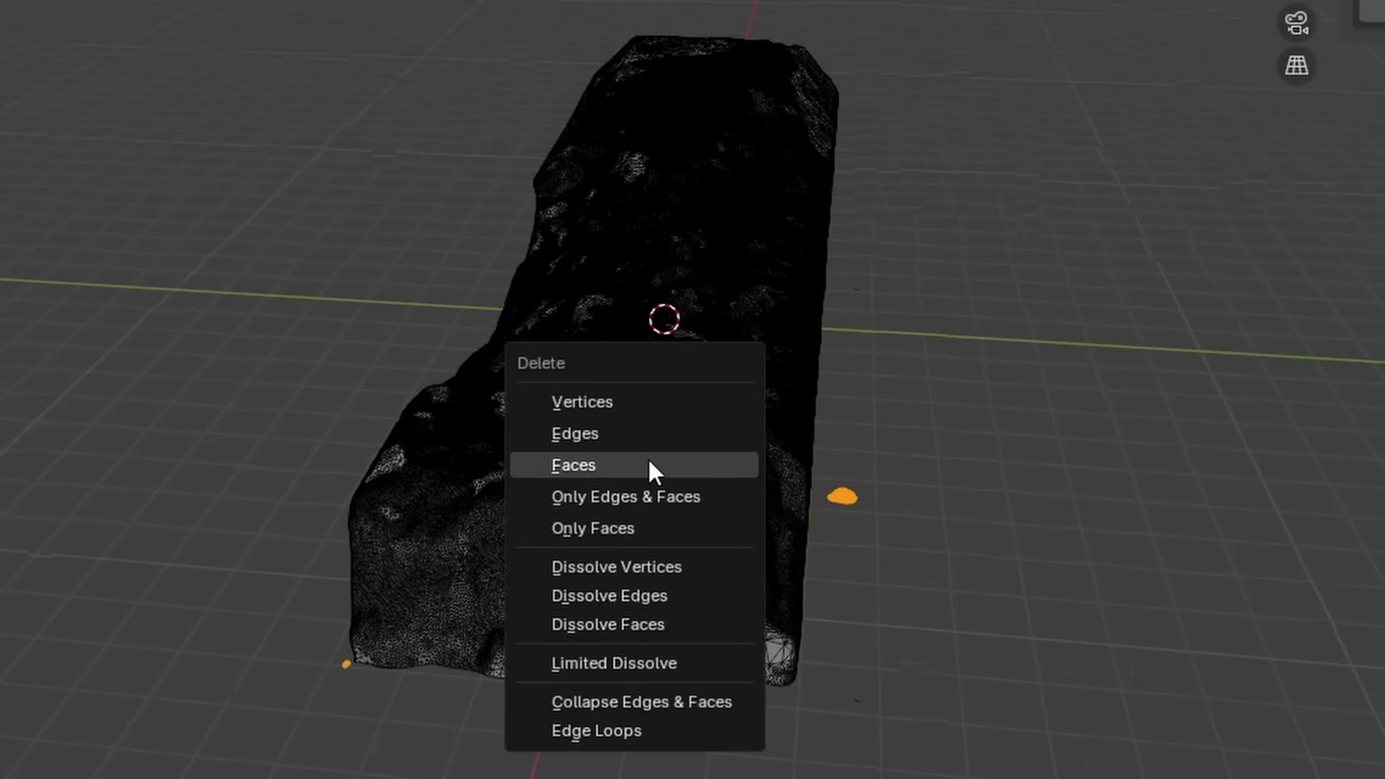
{"action": "left_click", "coordinate": [661, 464]}
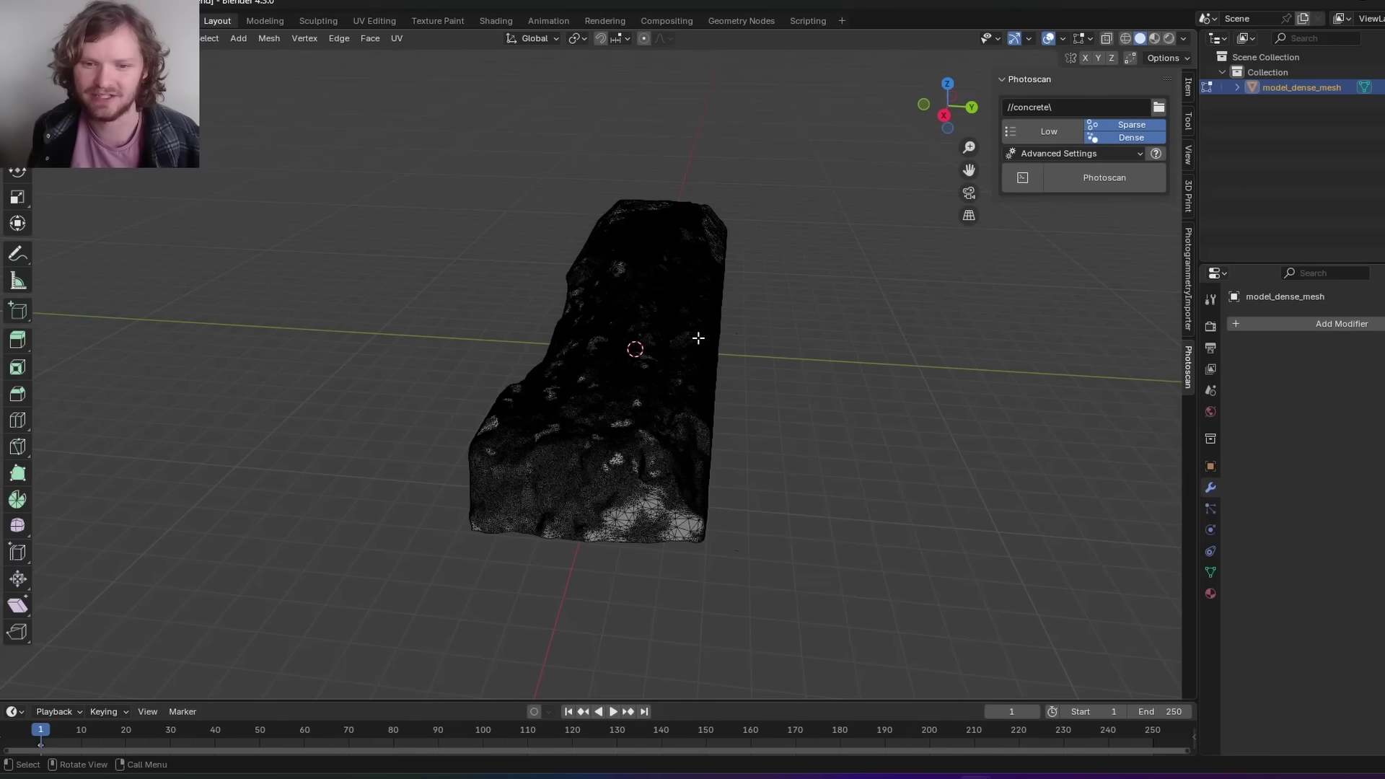
{"action": "key", "text": "Tab"}
- Show the scene statistics in the viewport overlays and view the cleaned beam from another angle
{"action": "middle_click_drag", "start_coordinate": [667, 349], "coordinate": [660, 383]}
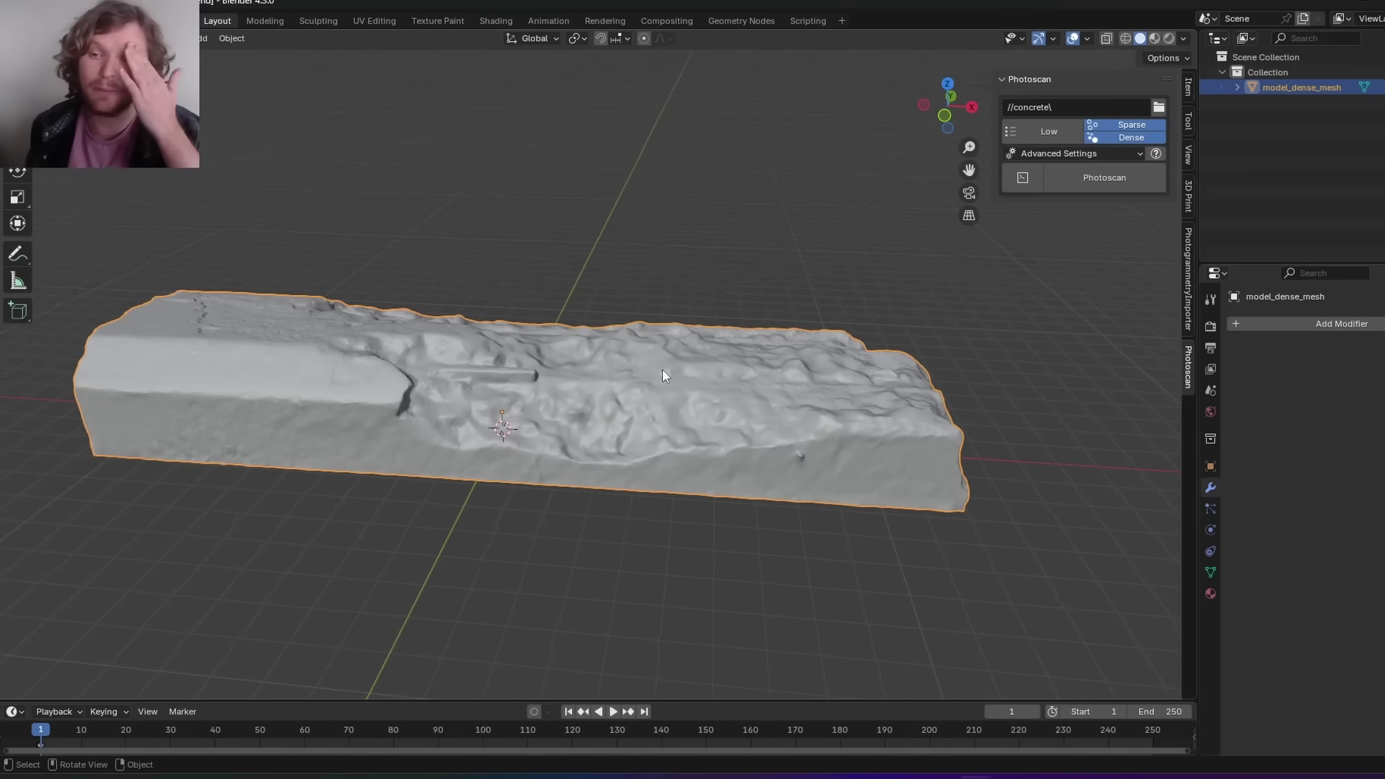
{"action": "left_click", "coordinate": [1035, 124]}
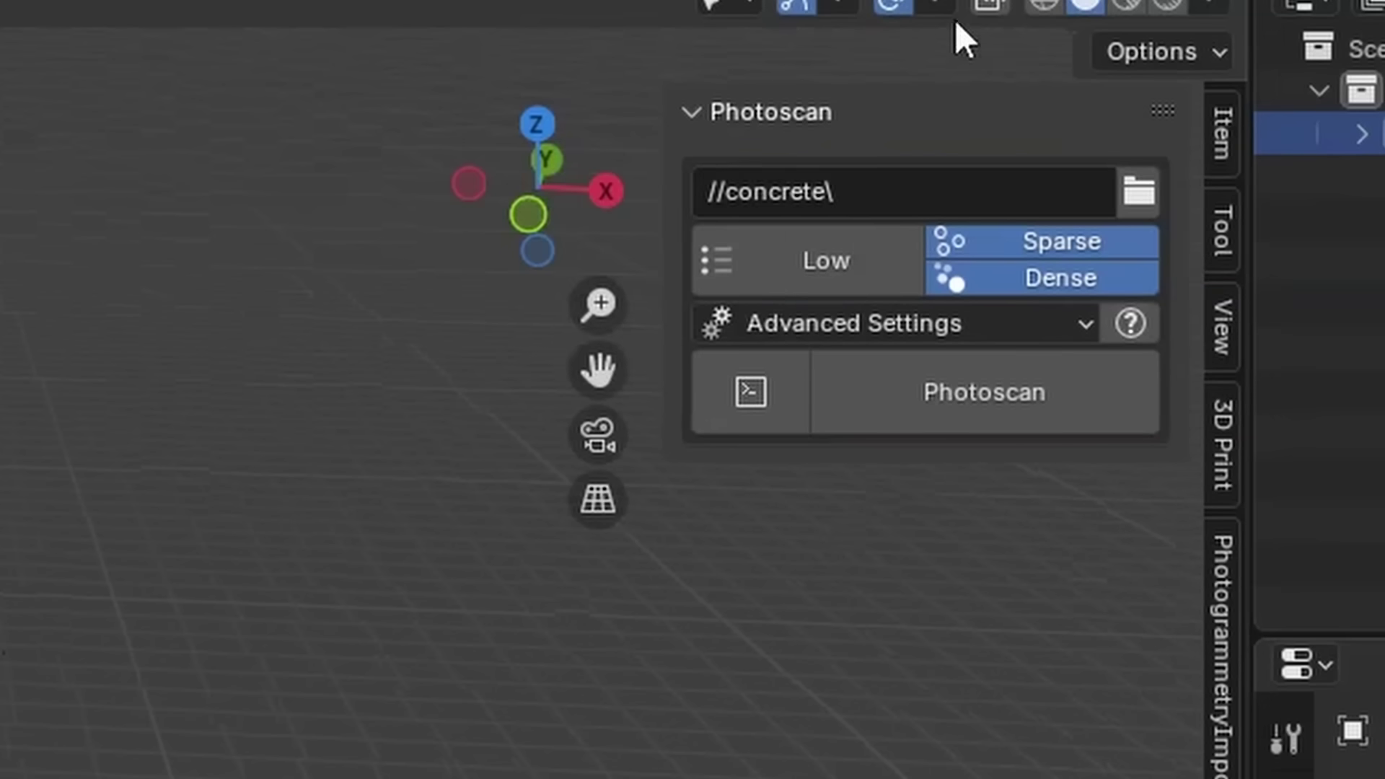
{"action": "left_click", "coordinate": [1087, 38]}
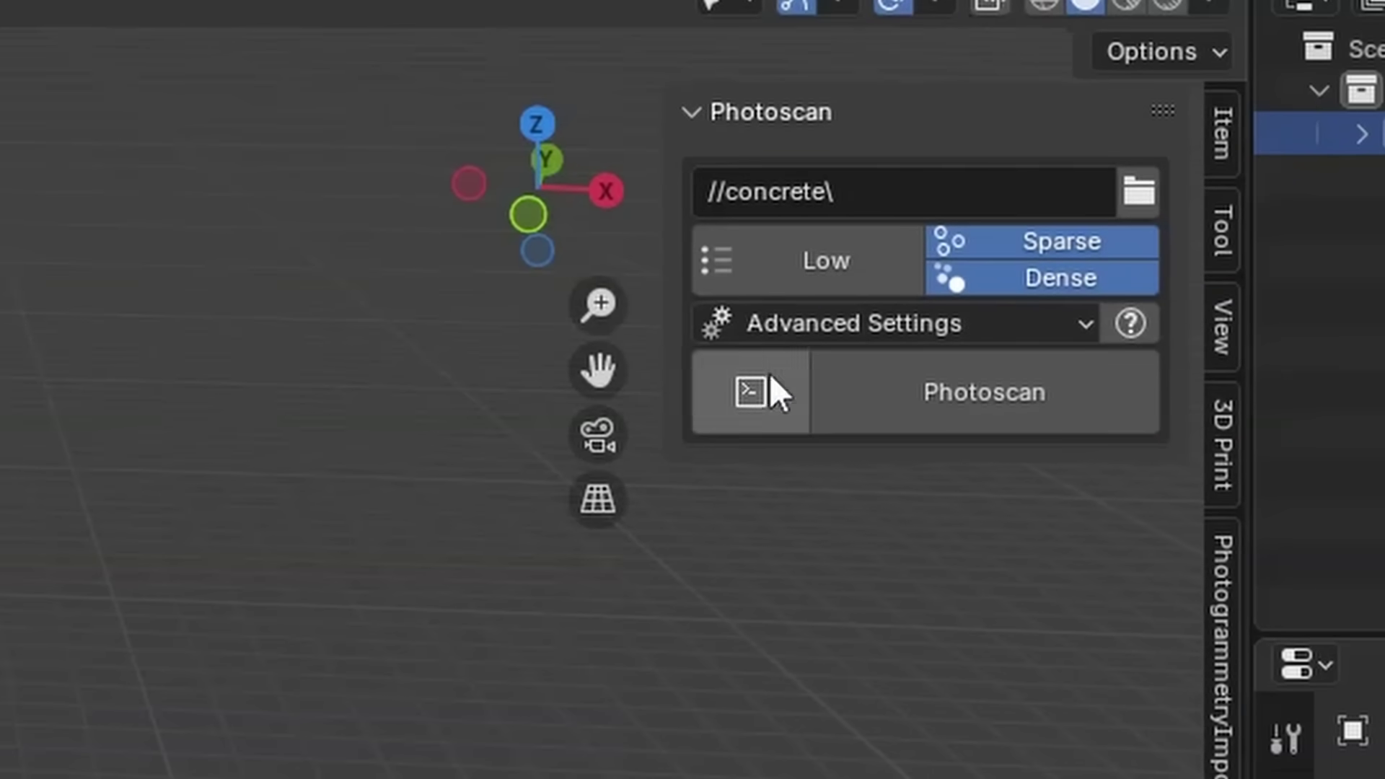
{"action": "left_click", "coordinate": [776, 280]}
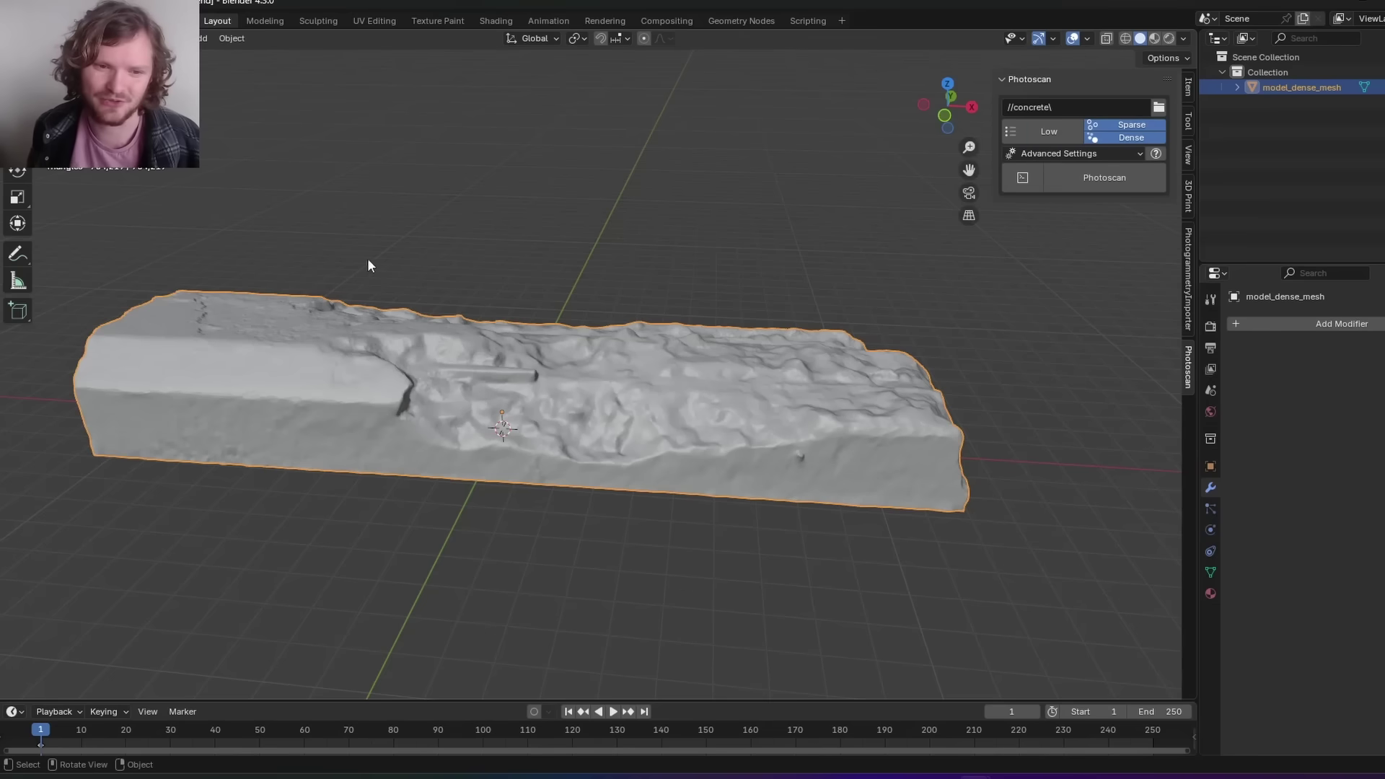
{"action": "middle_click_drag", "start_coordinate": [370, 280], "coordinate": [473, 317]}
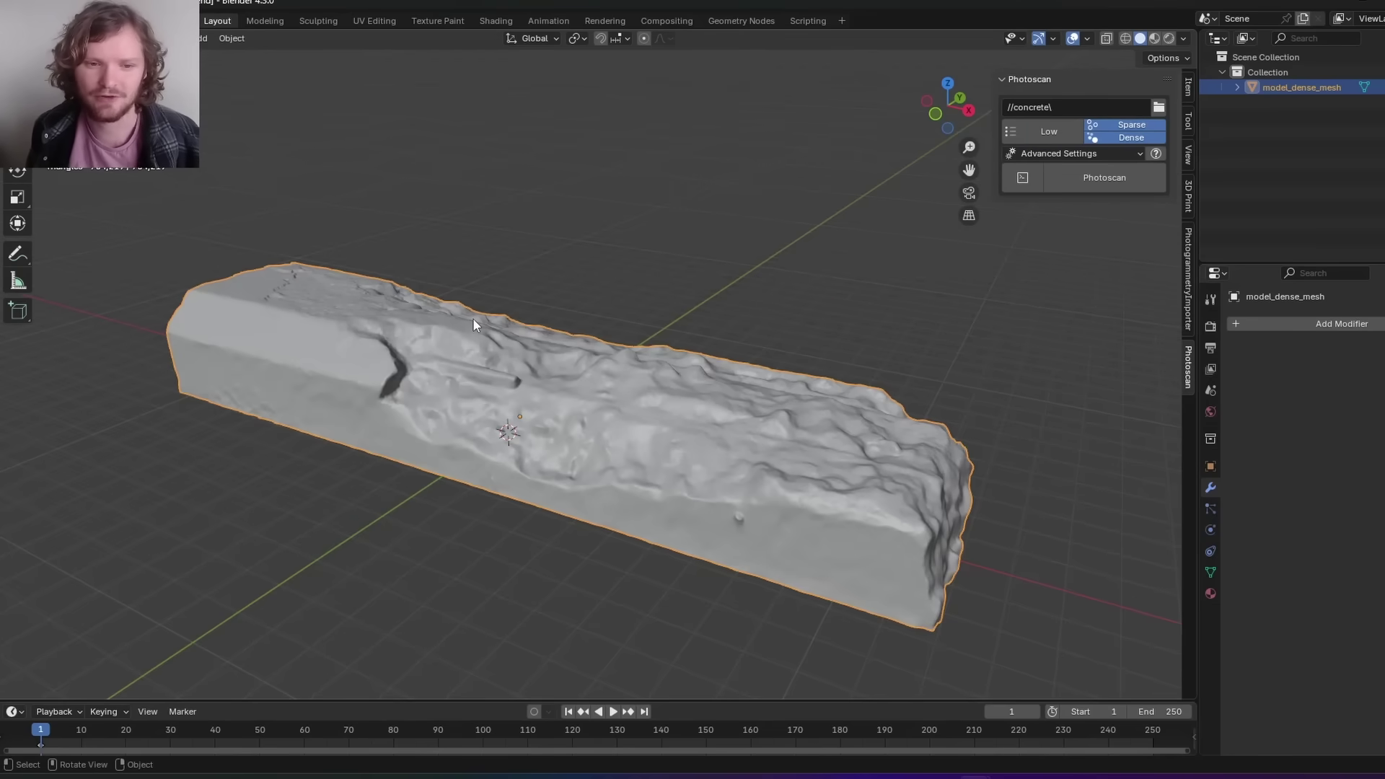
- Delete the beam mesh and choose the coffee folder on the Desktop as the Photoscan image folder
{"action": "key", "text": "Delete"}
{"action": "left_click", "coordinate": [1158, 106]}
{"action": "left_click", "coordinate": [494, 186]}
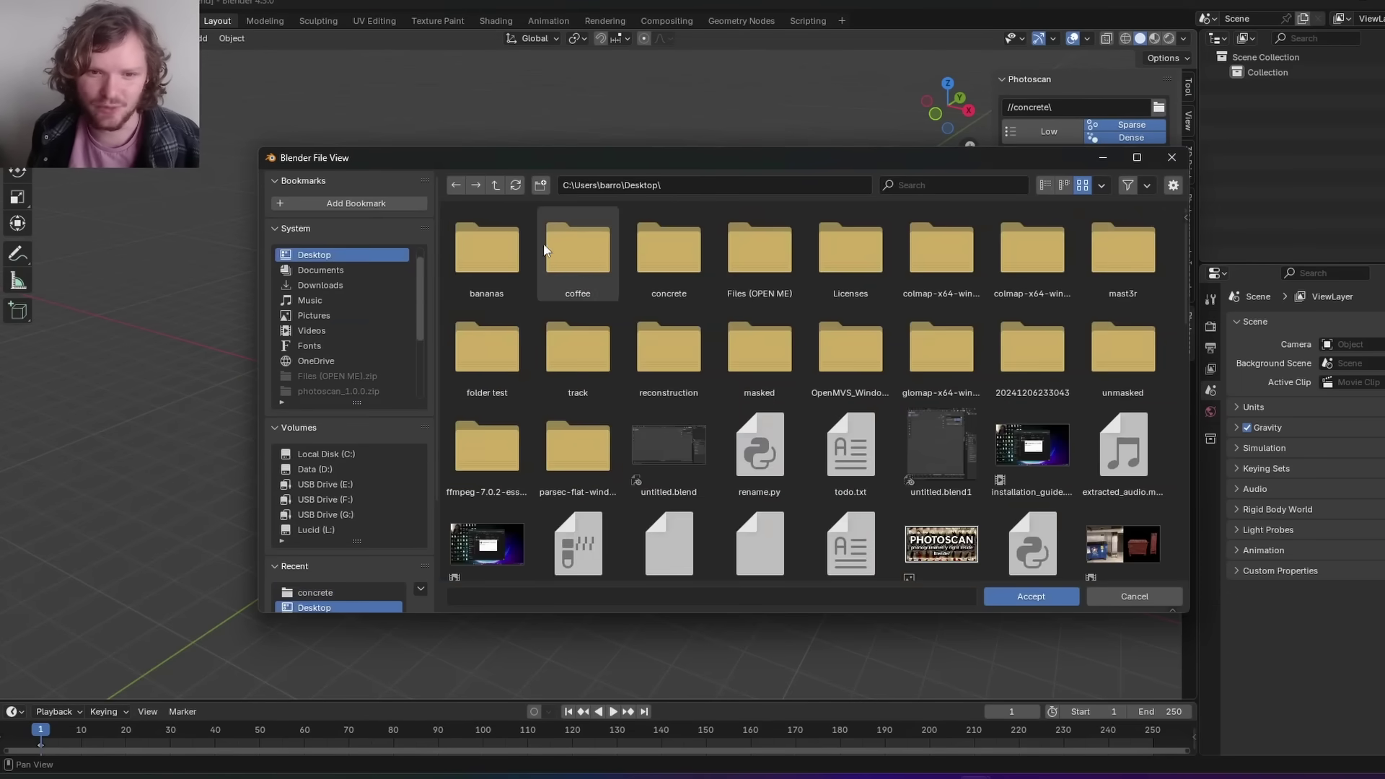
{"action": "double_click", "coordinate": [576, 269]}
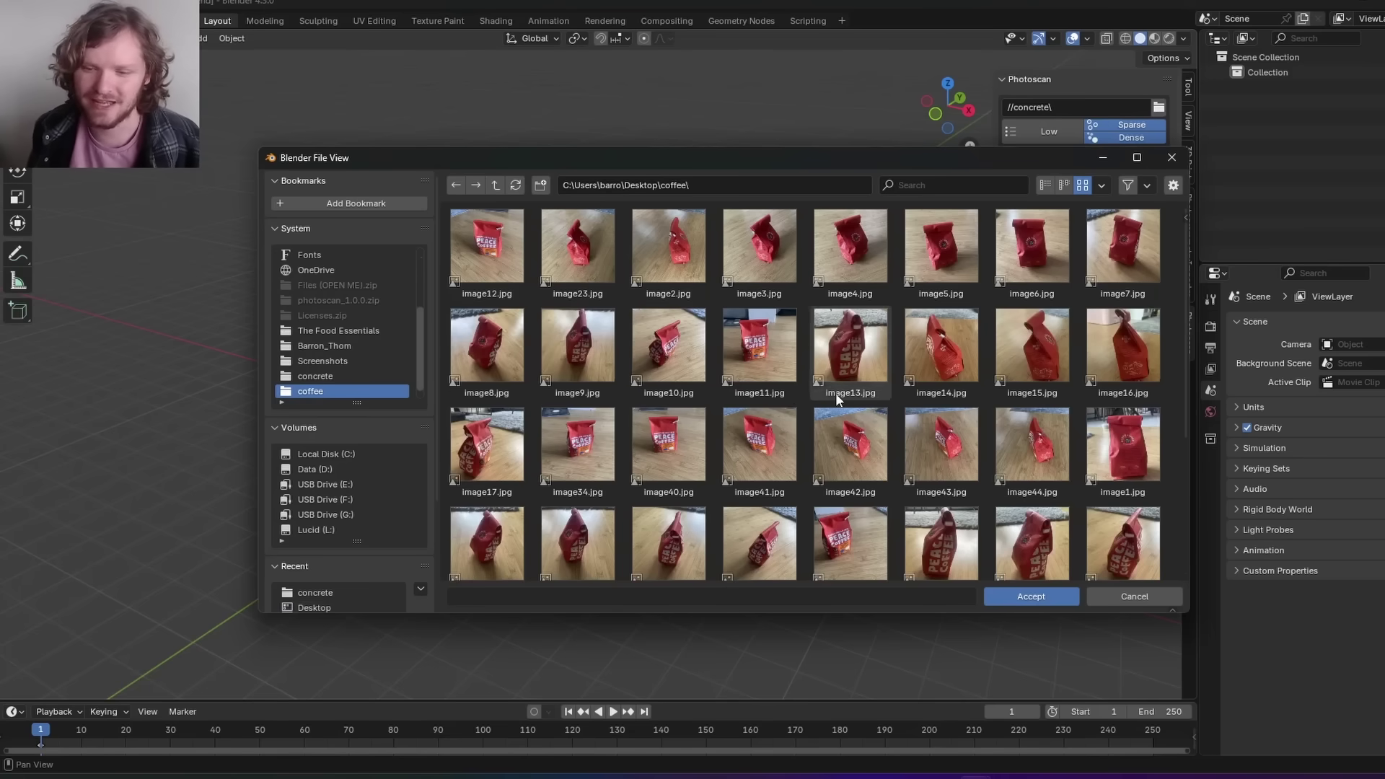
{"action": "left_click", "coordinate": [1039, 597]}
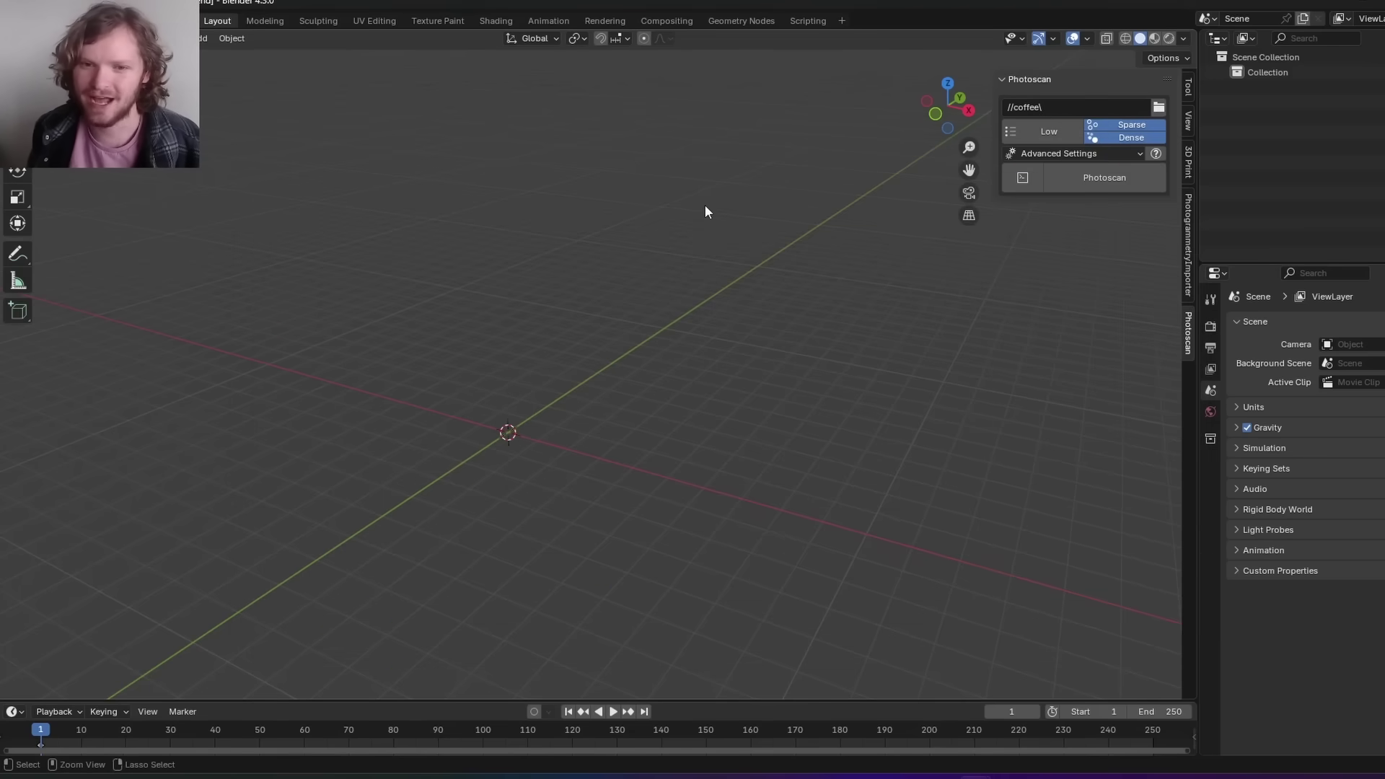
- Save the file and place the Blender window beside the console window
{"action": "key", "text": "ctrl+s"}
{"action": "left_click_drag", "start_coordinate": [766, 2], "coordinate": [1383, 217]}
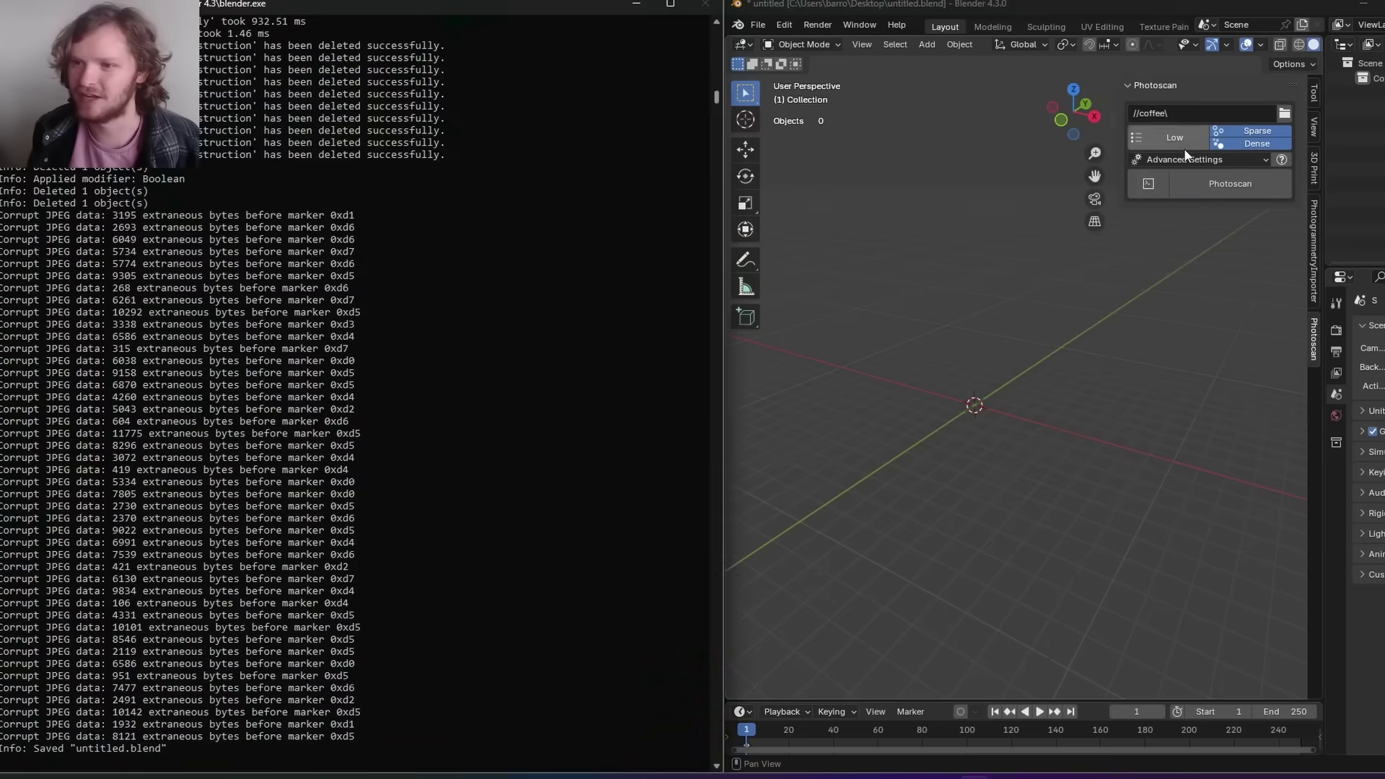
- Set the Photoscan quality to Medium and enable Show Directory in the advanced settings
{"action": "left_click", "coordinate": [1179, 141]}
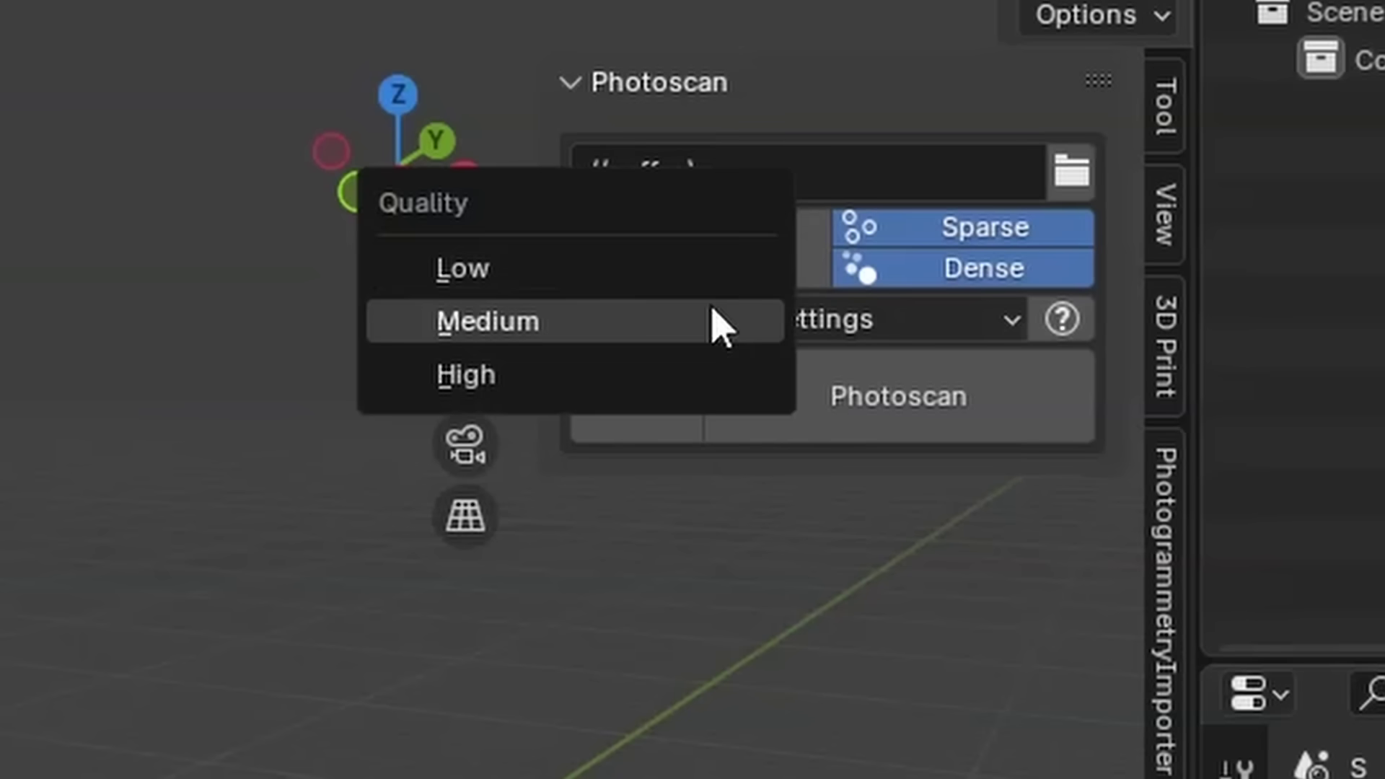
{"action": "left_click", "coordinate": [635, 328]}
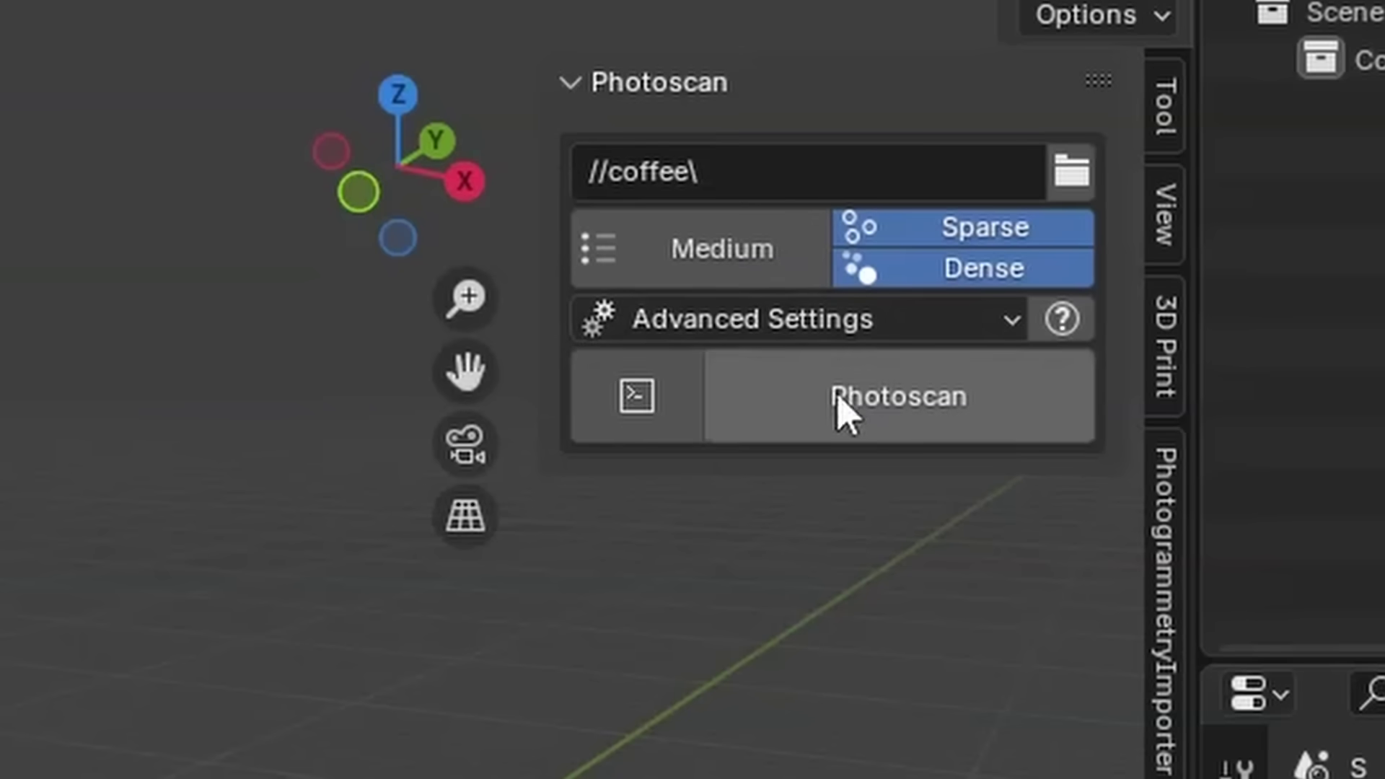
{"action": "left_click", "coordinate": [898, 328]}
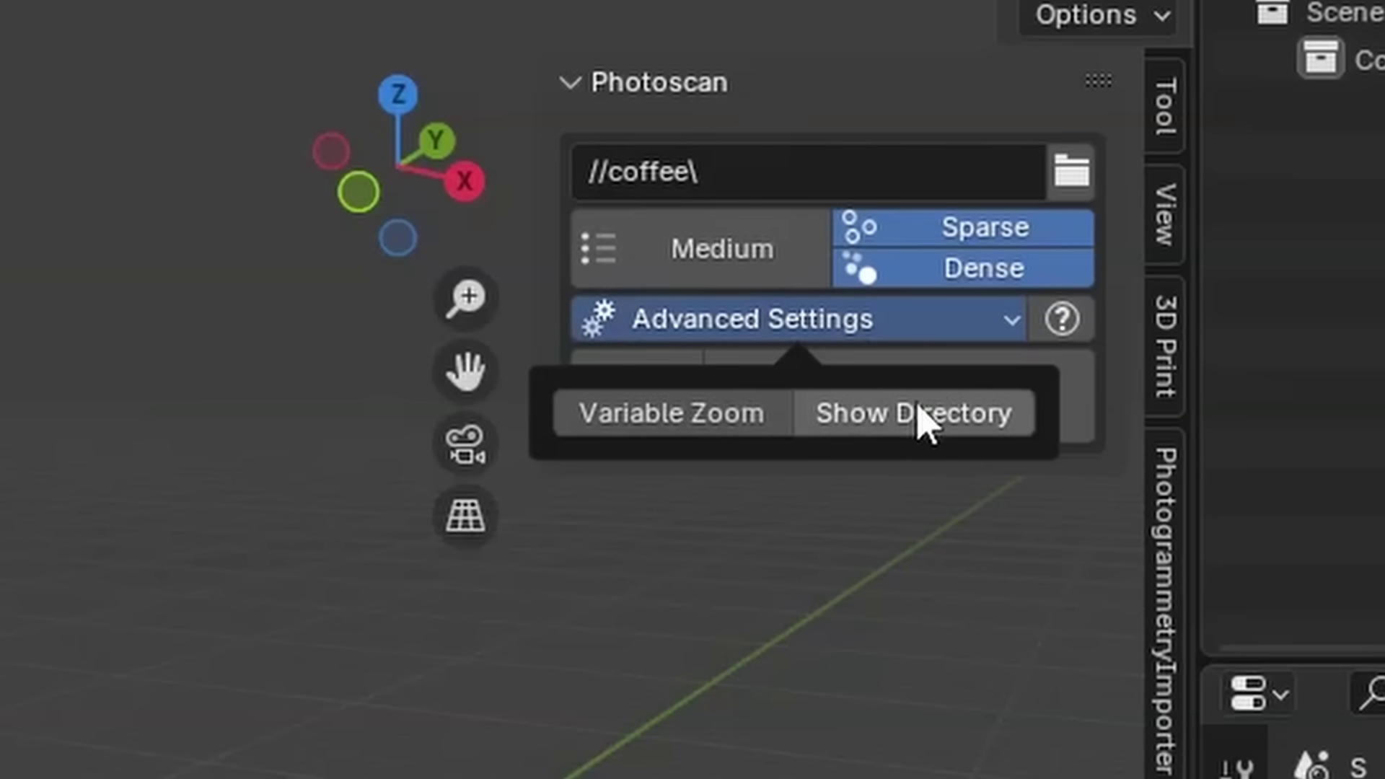
{"action": "left_click", "coordinate": [922, 420]}
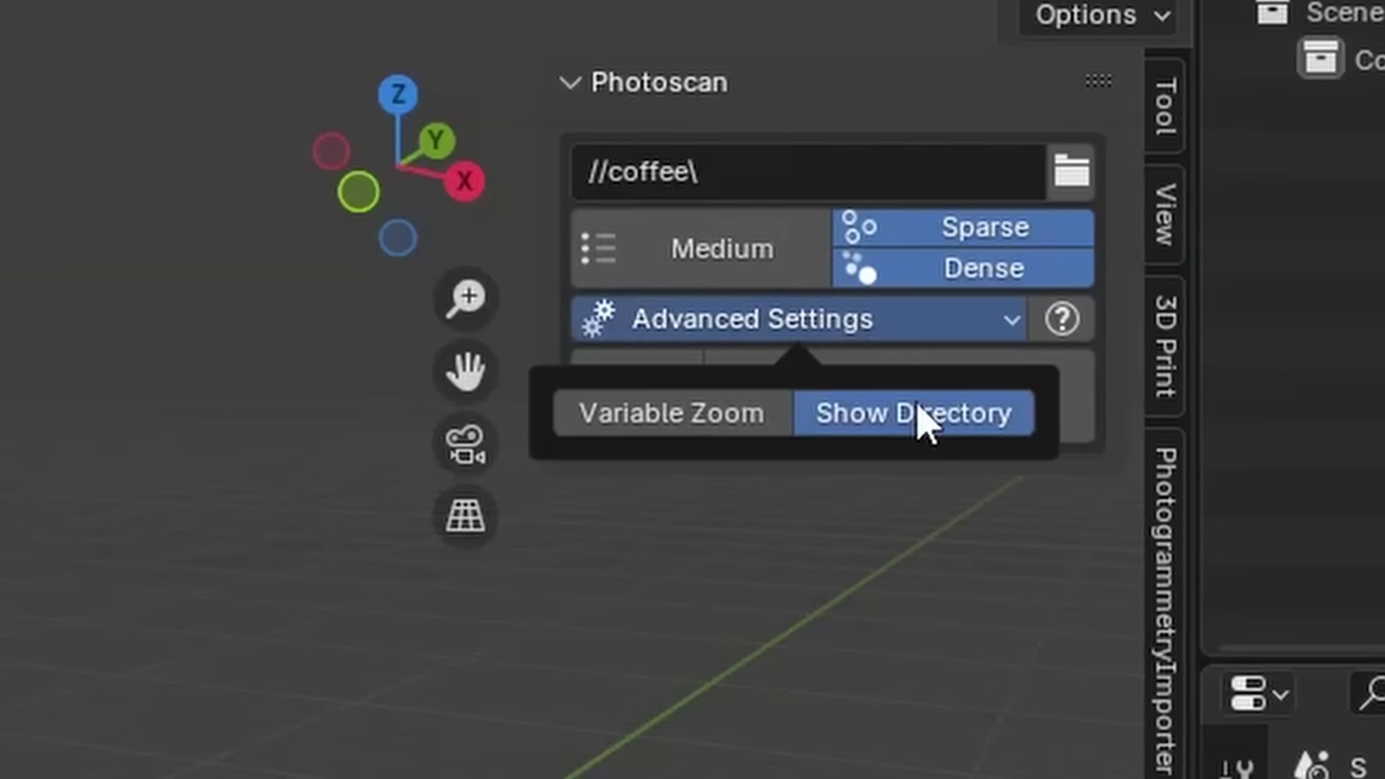
- Open the add-on's online tutorial page, look through the installation guide and compatibility sections, and return to Blender
{"action": "left_click", "coordinate": [1077, 318]}
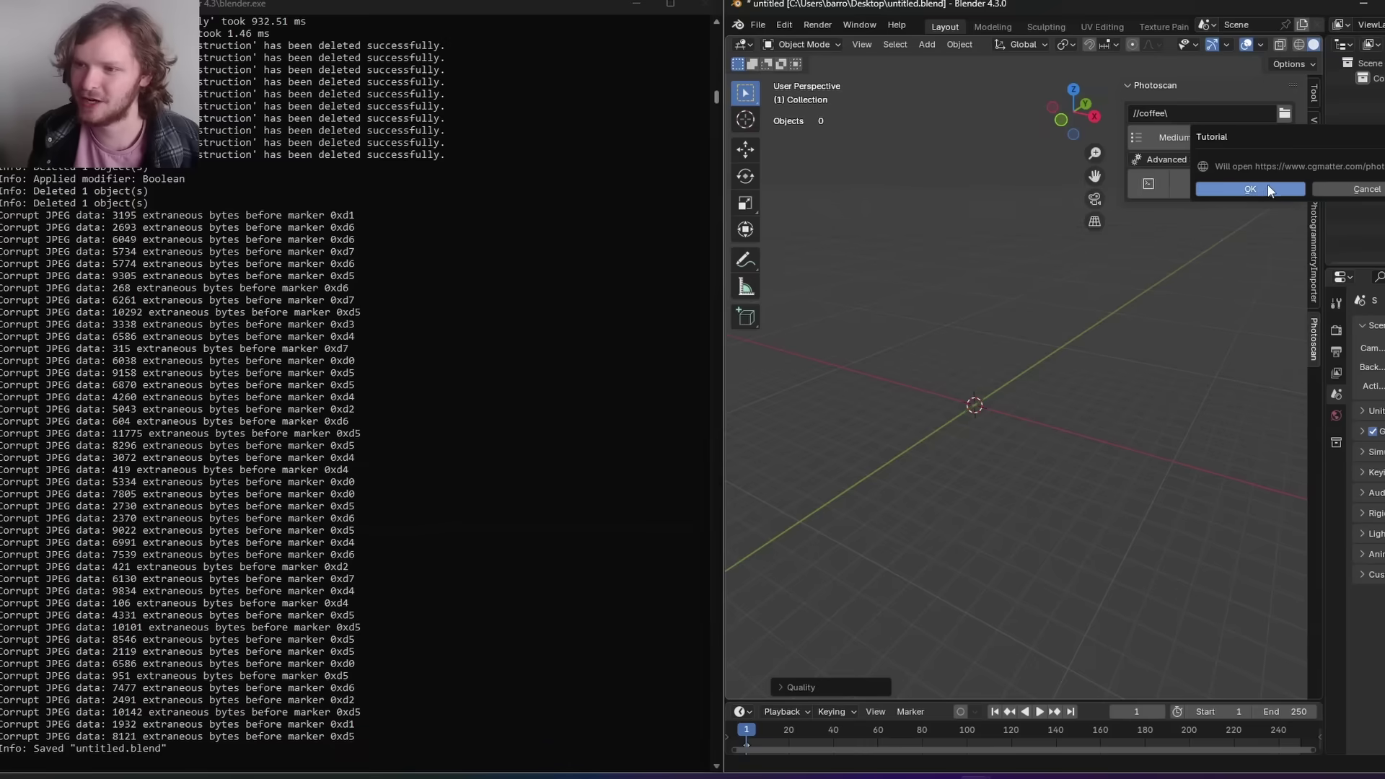
{"action": "left_click", "coordinate": [1267, 189]}
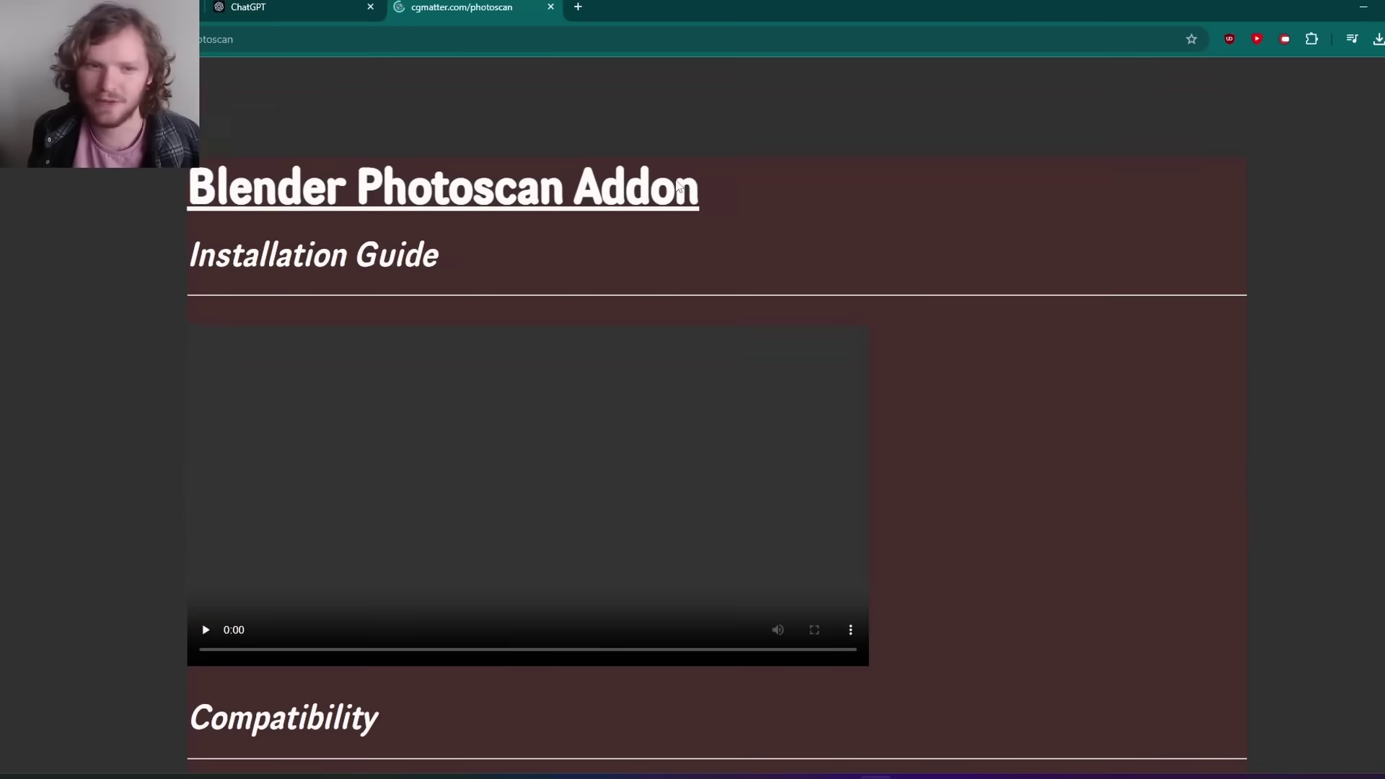
{"action": "left_click", "coordinate": [206, 556]}
{"action": "scroll", "coordinate": [261, 201], "scroll_direction": "down", "scroll_amount": 20}
{"action": "scroll", "coordinate": [370, 207], "scroll_direction": "up", "scroll_amount": 20}
{"action": "key", "text": "alt+Tab"}
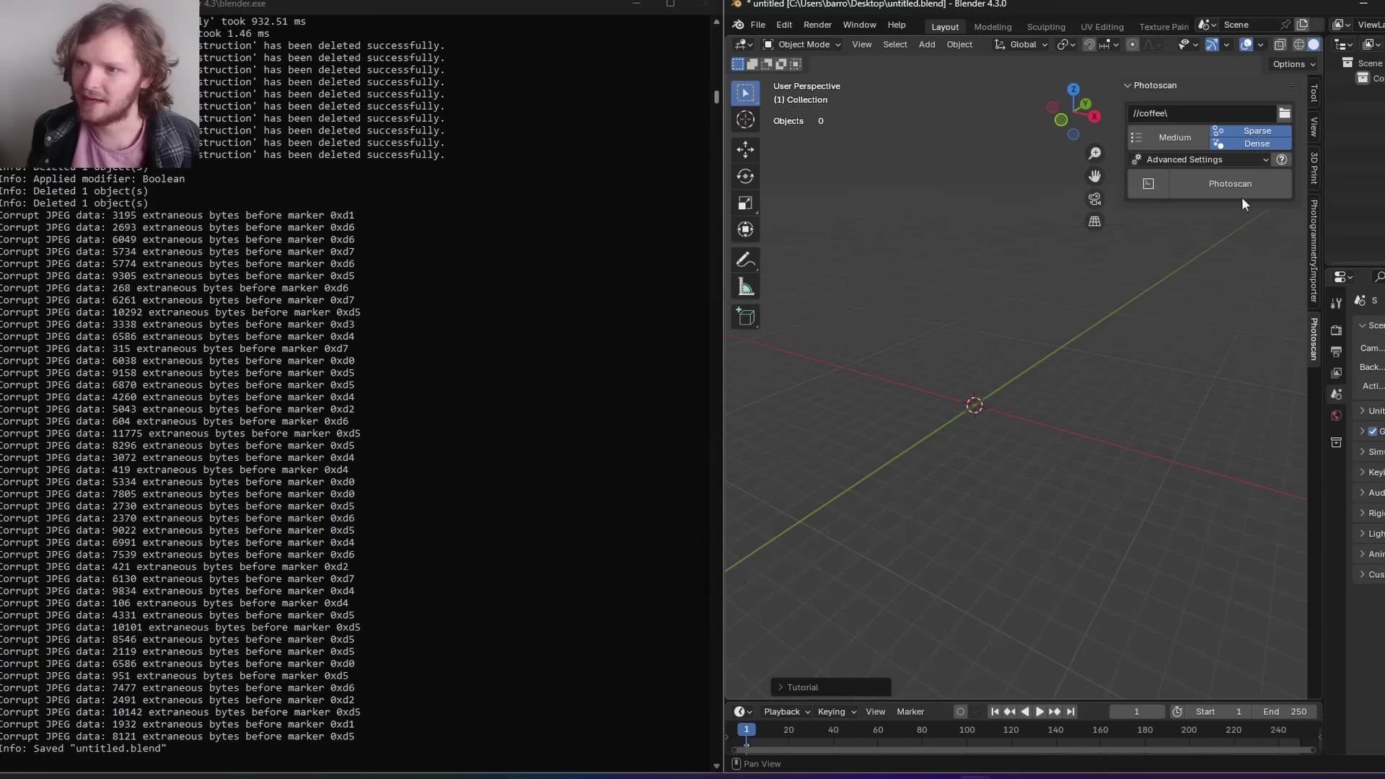
- Turn off the Sparse output and run the Photoscan reconstruction of the coffee images from the saved file
{"action": "left_click", "coordinate": [1257, 131]}
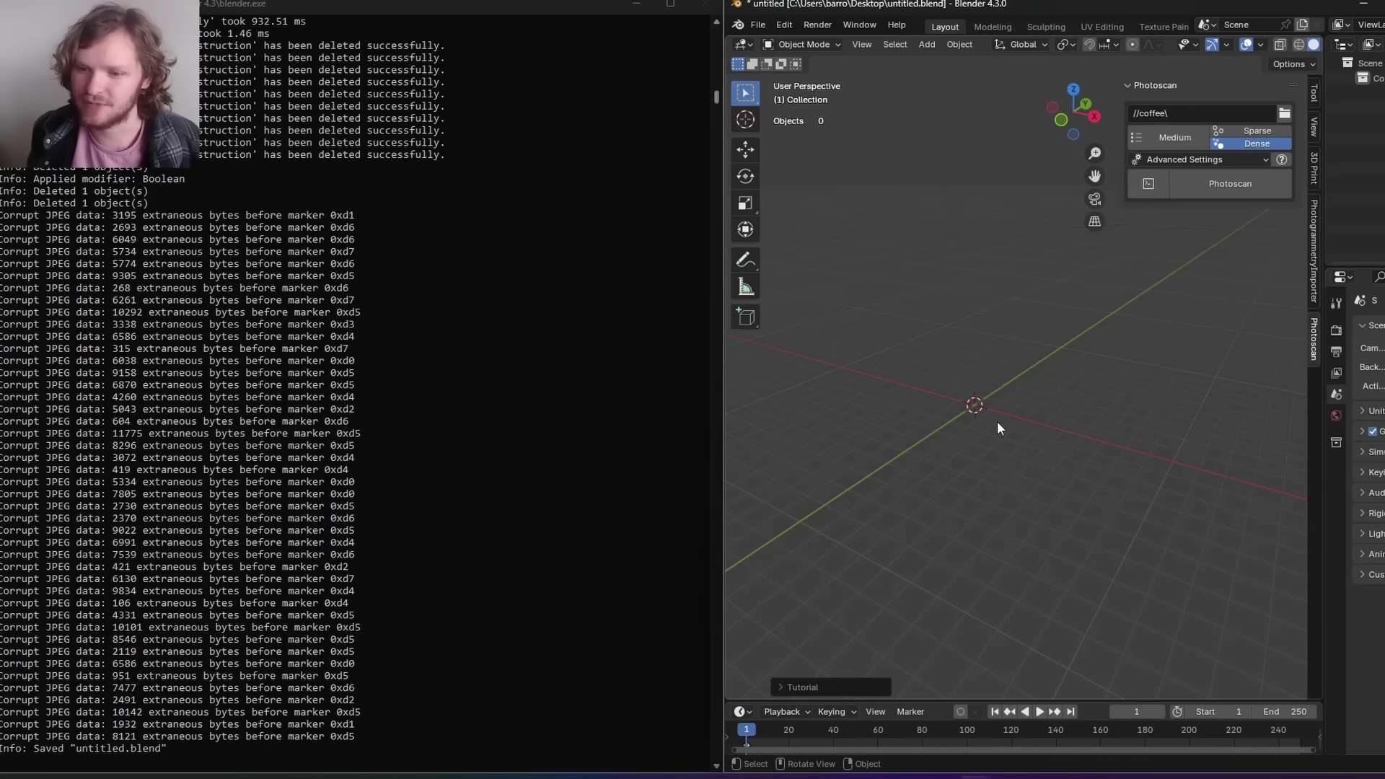
{"action": "key", "text": "ctrl+s"}
{"action": "middle_click_drag", "start_coordinate": [977, 373], "coordinate": [1053, 353], "text": "shift"}
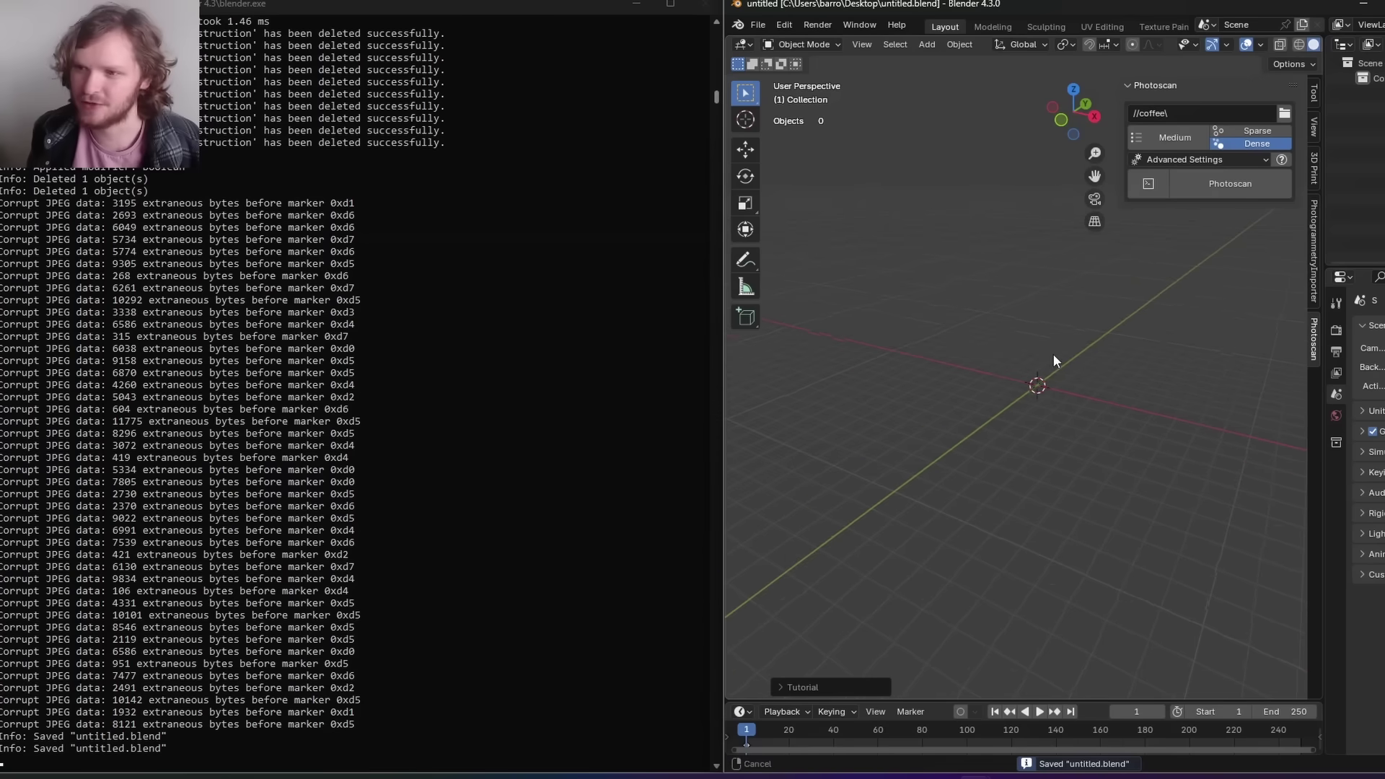
{"action": "left_click", "coordinate": [1204, 188]}
{"action": "left_click", "coordinate": [1165, 259]}
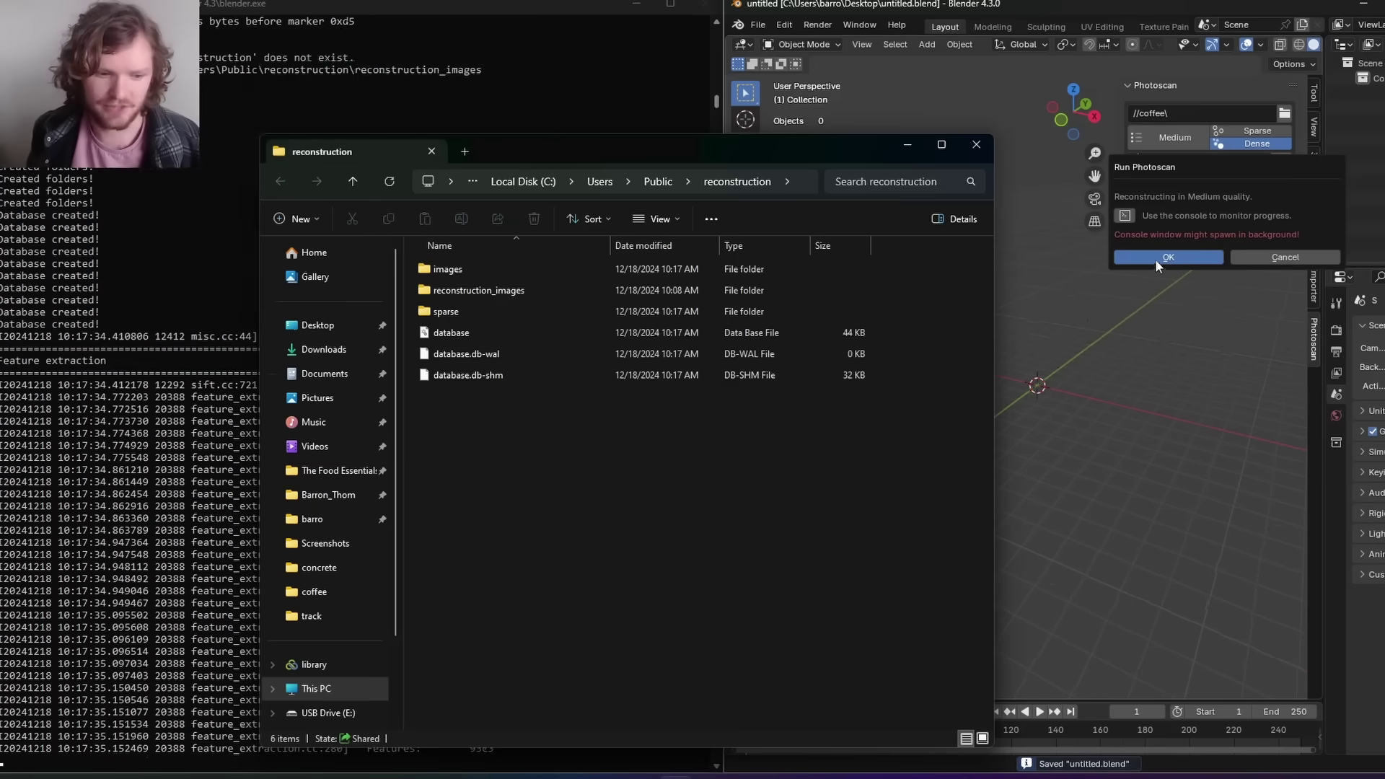
- Reposition the File Explorer window of the reconstruction folder and examine the files generated there, including the sparse folder
{"action": "left_click_drag", "start_coordinate": [729, 157], "coordinate": [956, 93]}
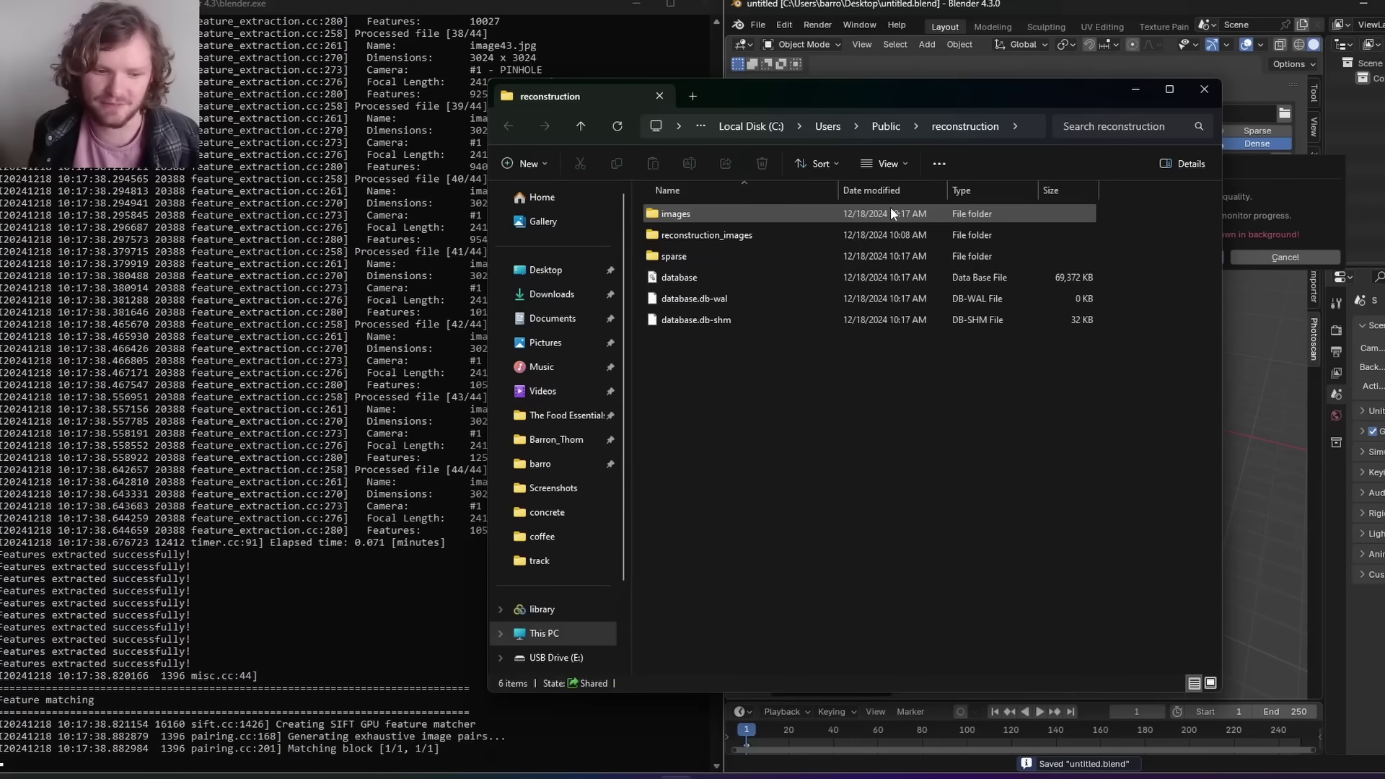
{"action": "left_click_drag", "start_coordinate": [885, 86], "coordinate": [848, 72]}
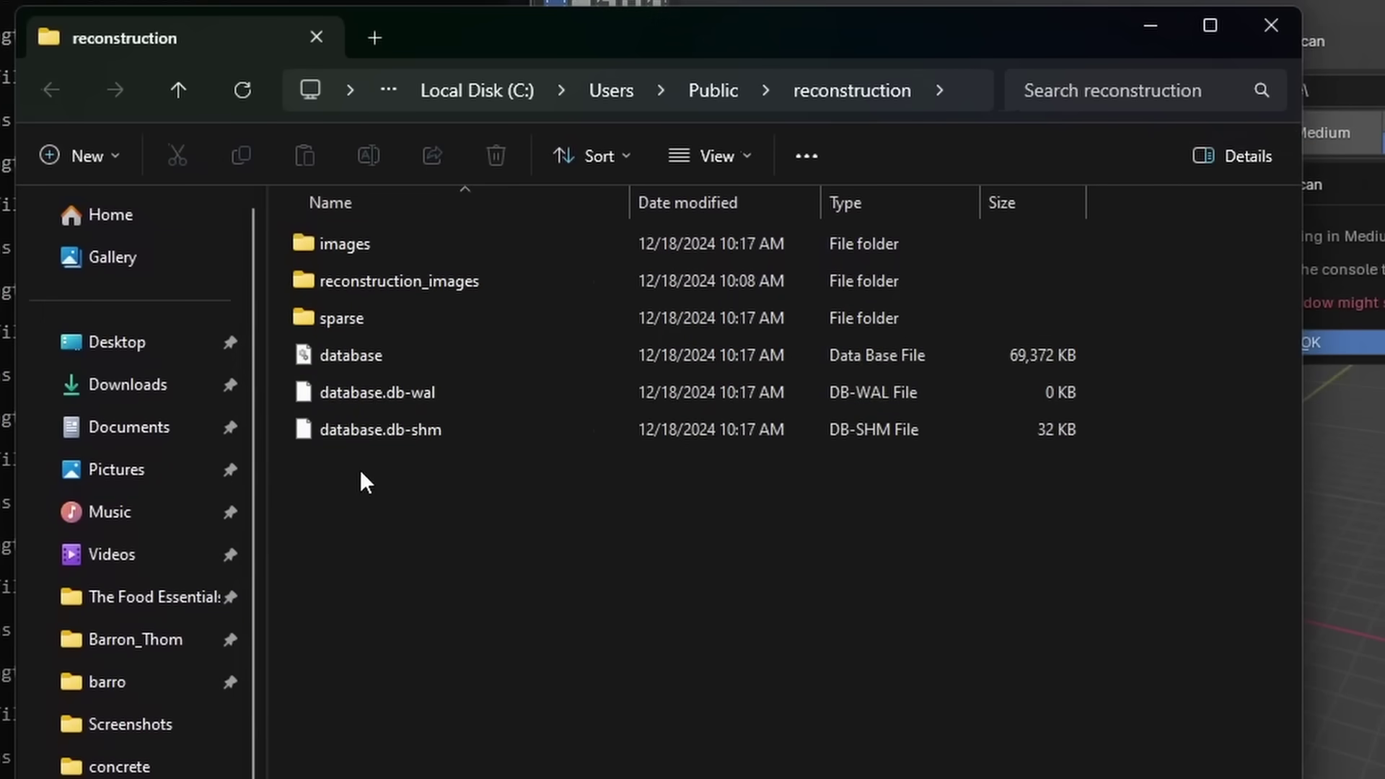
{"action": "left_click", "coordinate": [369, 350]}
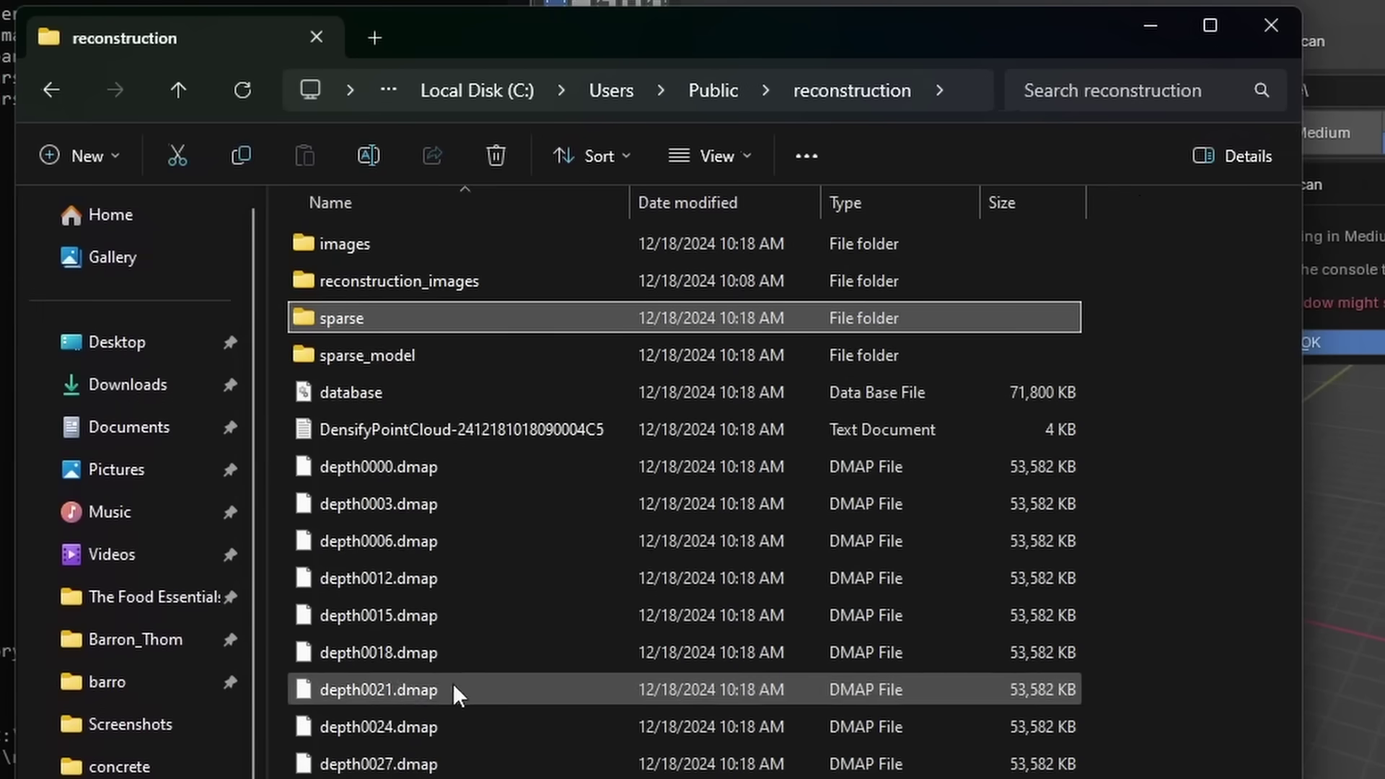
- Check the remaining files in the reconstruction folder, including model_dense.ply, close File Explorer and maximize the Blender window
{"action": "scroll", "coordinate": [430, 698], "scroll_direction": "down", "scroll_amount": 1}
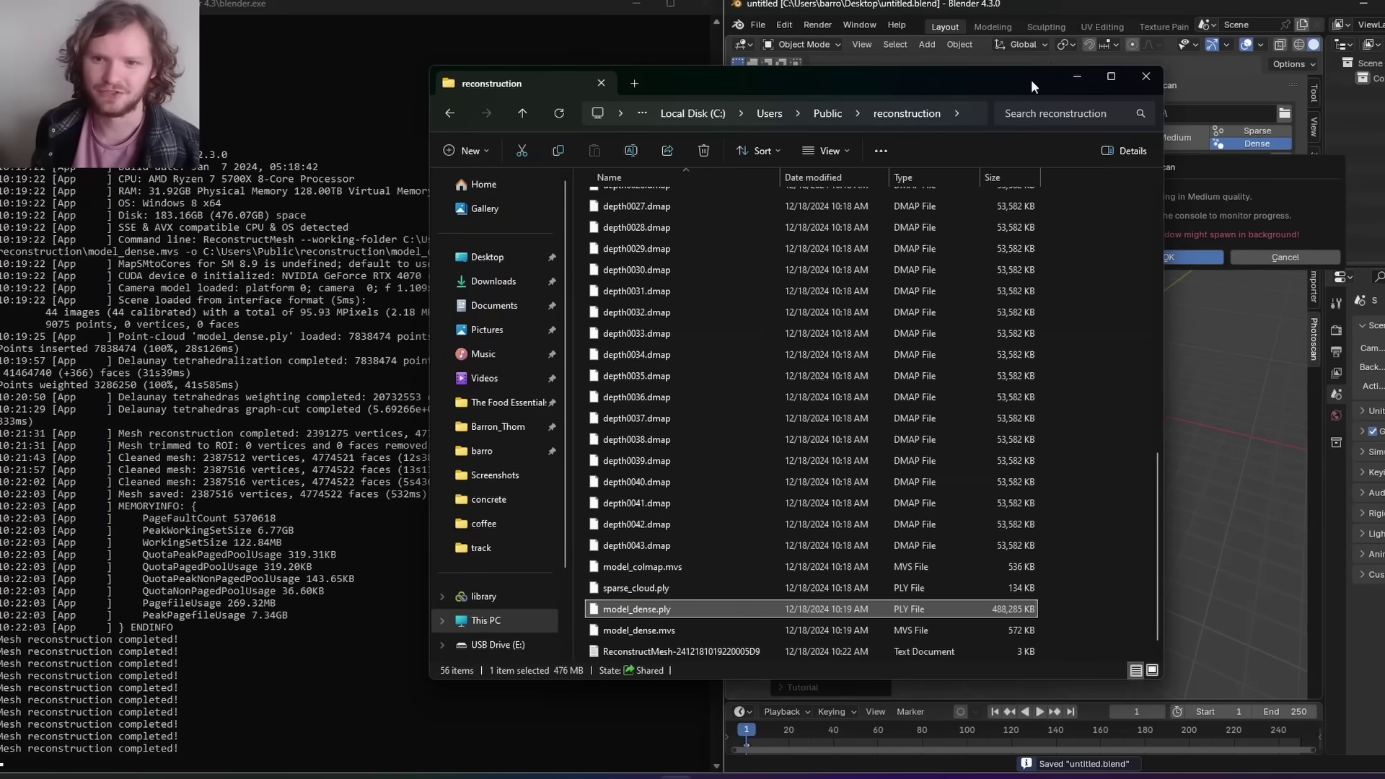
{"action": "left_click", "coordinate": [1145, 76]}
{"action": "double_click", "coordinate": [1057, 7]}
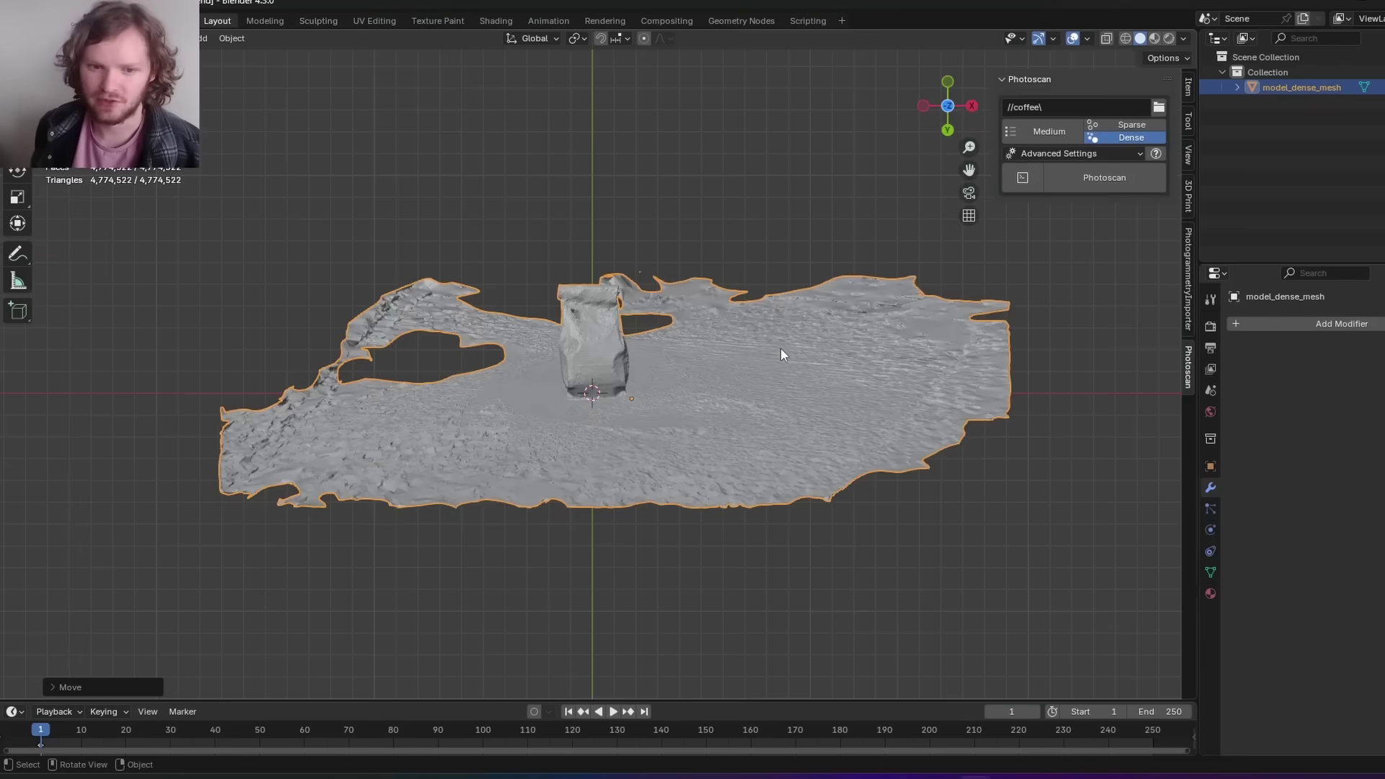
- Rotate the scanned coffee bag mesh upright in side view and trim the surrounding ground in Edit Mode from above
{"action": "key", "text": "KP_3"}
{"action": "key", "text": "r"}
{"action": "left_click", "coordinate": [682, 612]}
{"action": "key", "text": "Tab"}
{"action": "key", "text": "KP_7"}
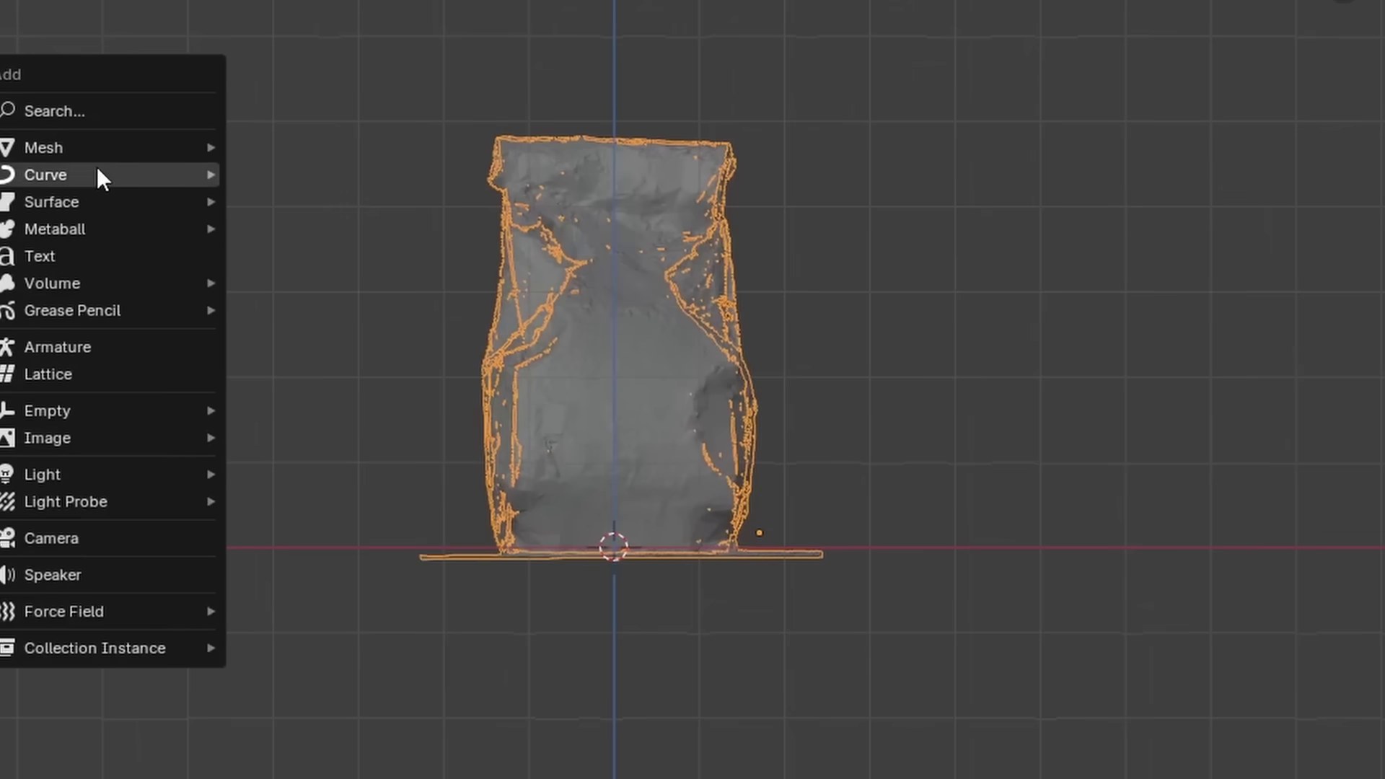
- Add a cube and move it straight down until its upper face meets the base of the coffee bag
{"action": "mouse_move", "coordinate": [109, 147]}
{"action": "left_click", "coordinate": [353, 509]}
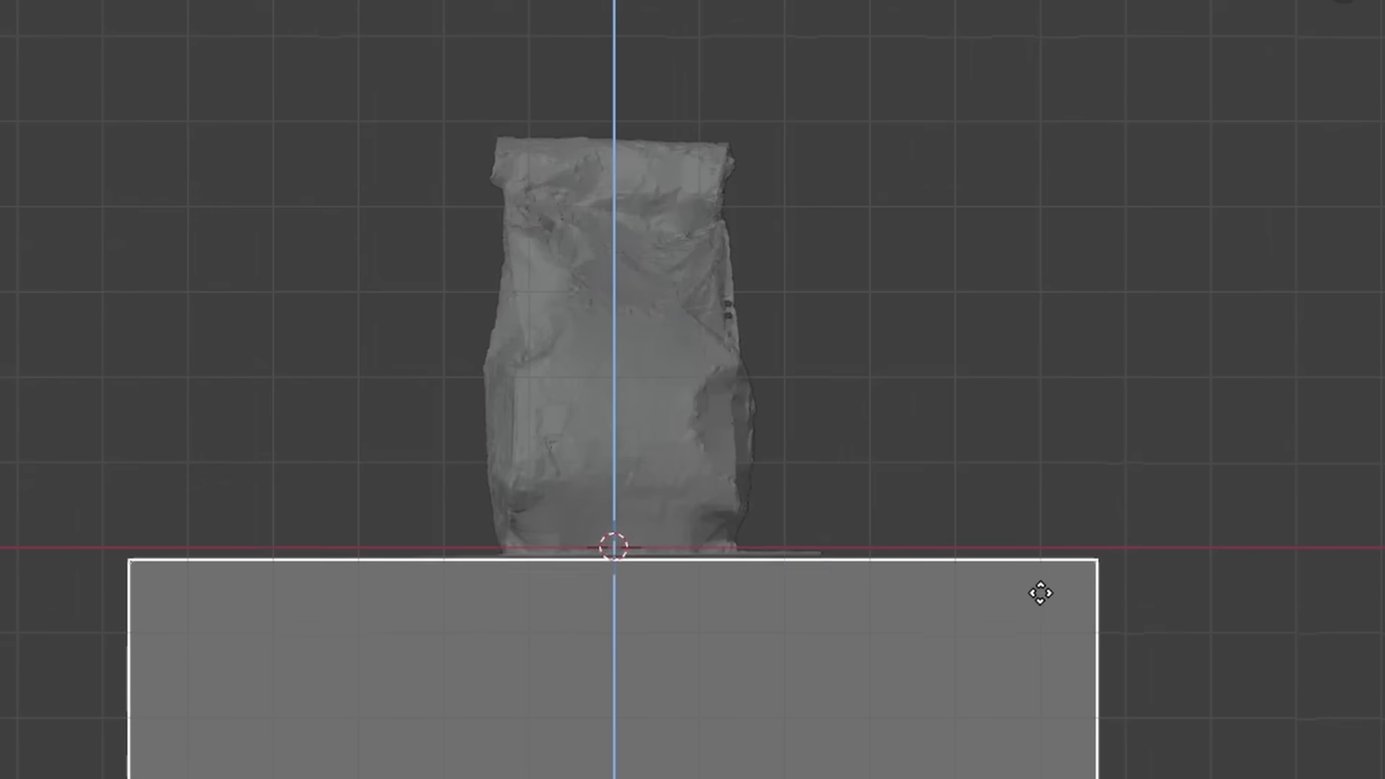
{"action": "left_click", "coordinate": [1036, 579]}
- Cut the leftover ground off the coffee bag mesh with a Boolean modifier using the cube and the Fast solver
{"action": "left_click", "coordinate": [707, 359]}
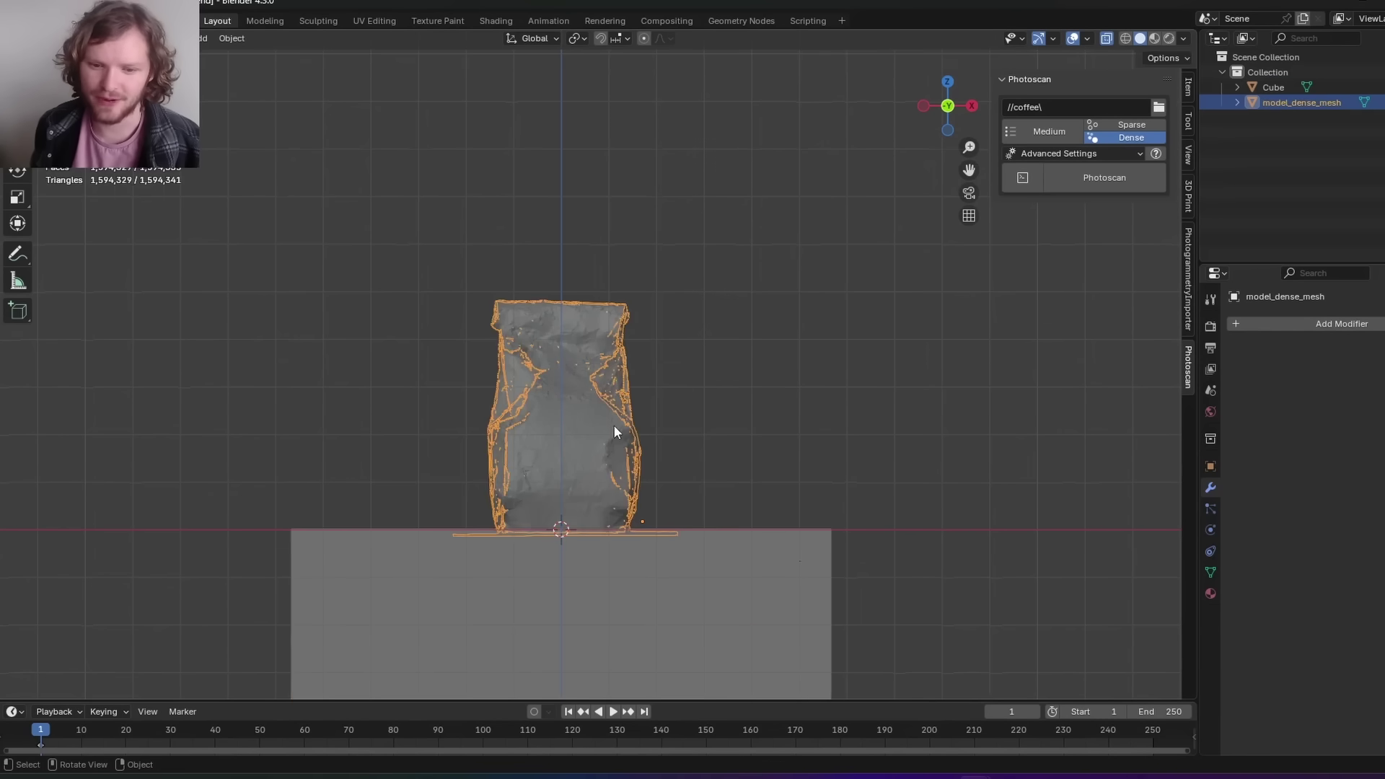
{"action": "left_click", "coordinate": [1341, 323]}
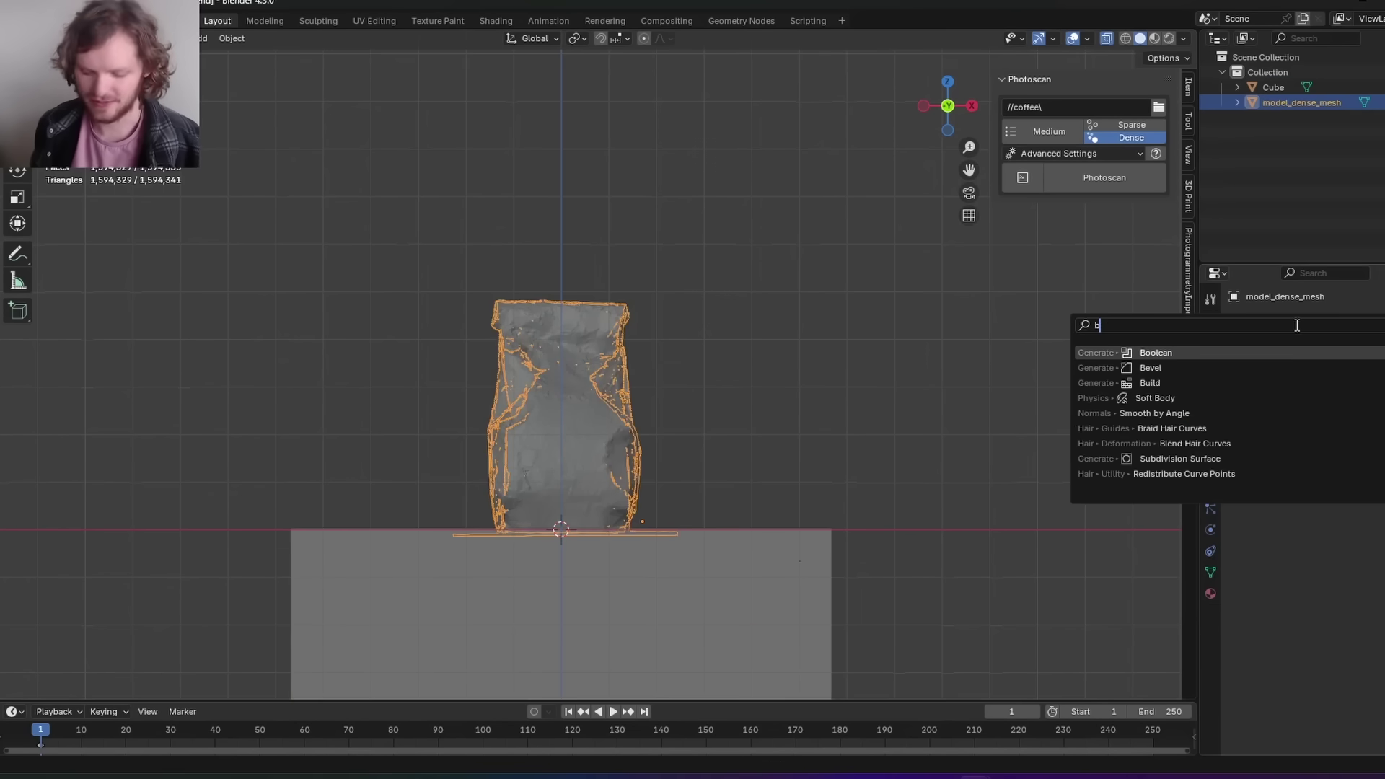
{"action": "type", "text": "bool"}
{"action": "key", "text": "Return"}
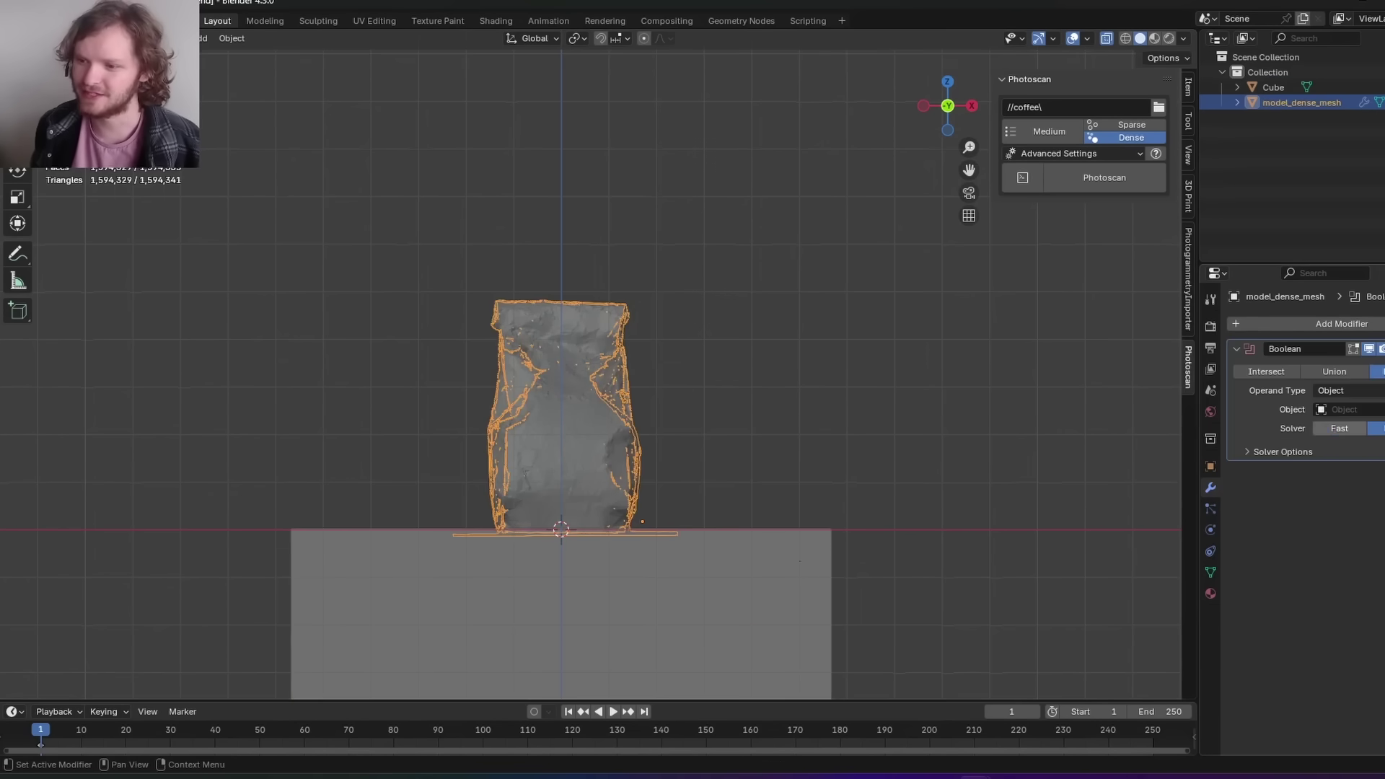
{"action": "left_click", "coordinate": [1339, 427]}
{"action": "left_click", "coordinate": [1379, 409]}
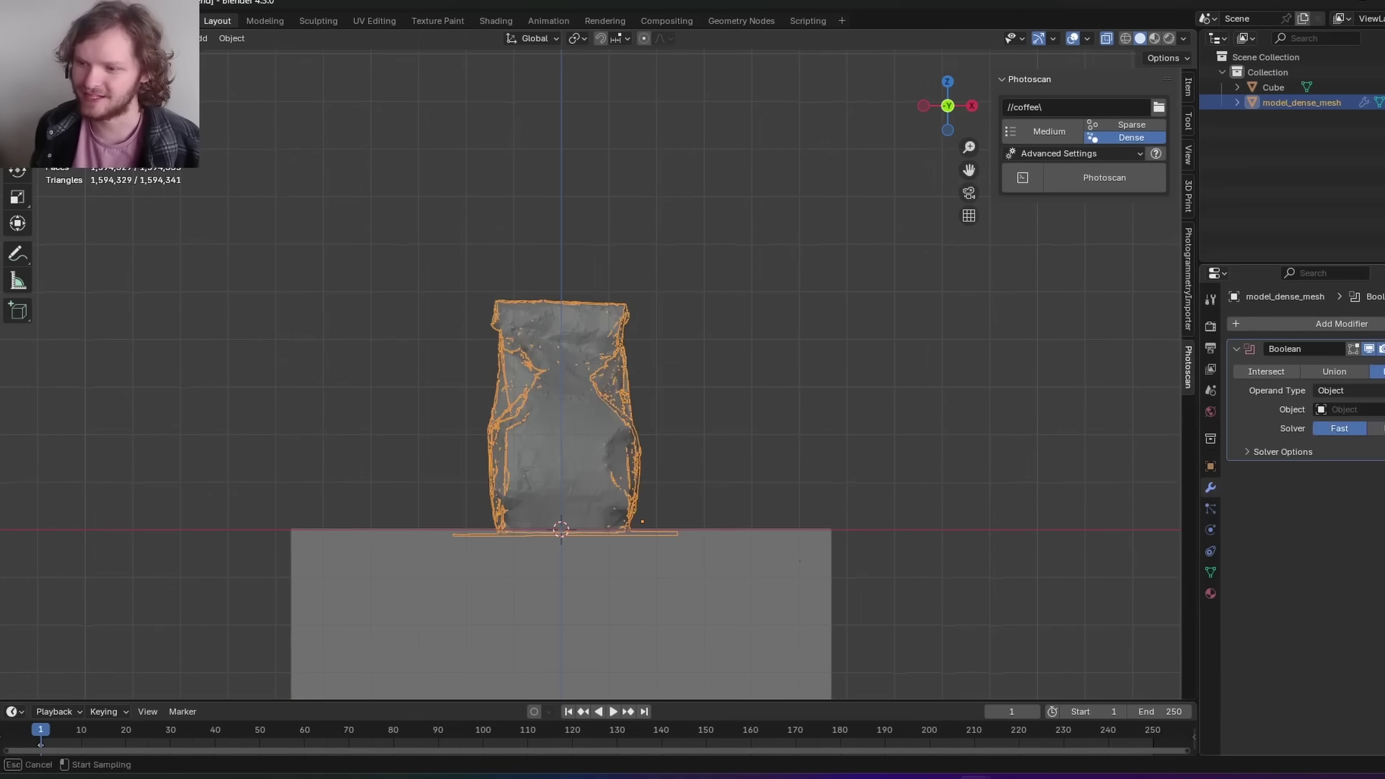
{"action": "left_click", "coordinate": [644, 528]}
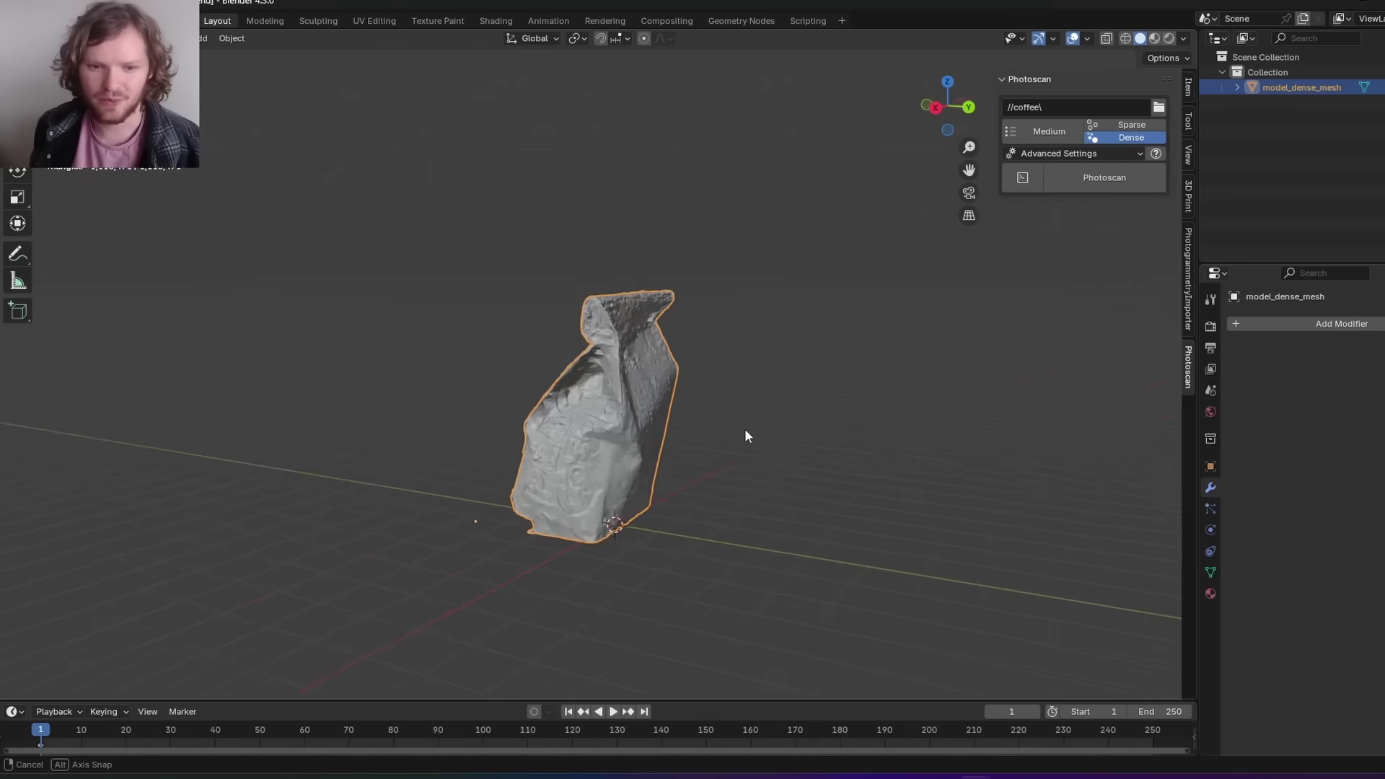
- Add a Smooth modifier to the coffee bag mesh with Repeat set to 15
{"action": "middle_click_drag", "start_coordinate": [744, 428], "coordinate": [584, 392]}
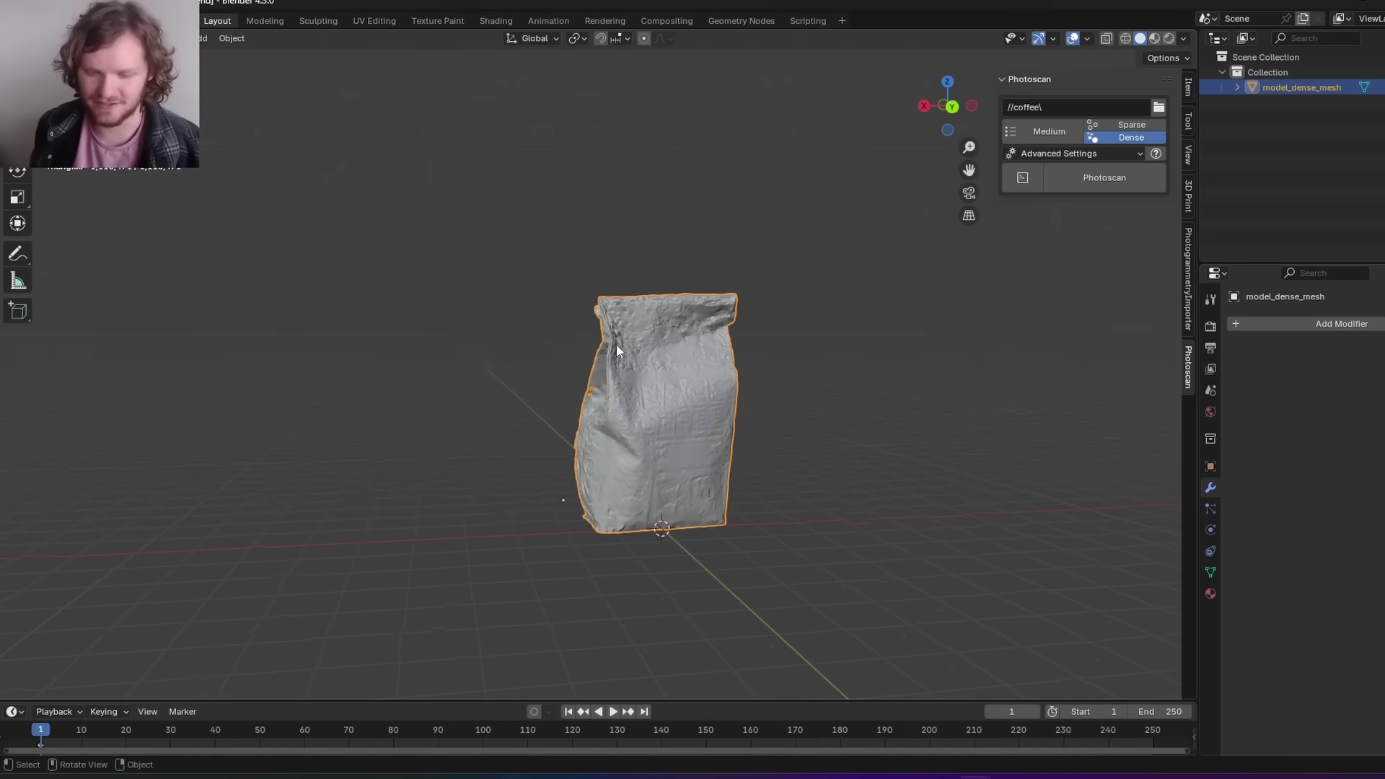
{"action": "left_click", "coordinate": [1308, 322]}
{"action": "type", "text": "smoo"}
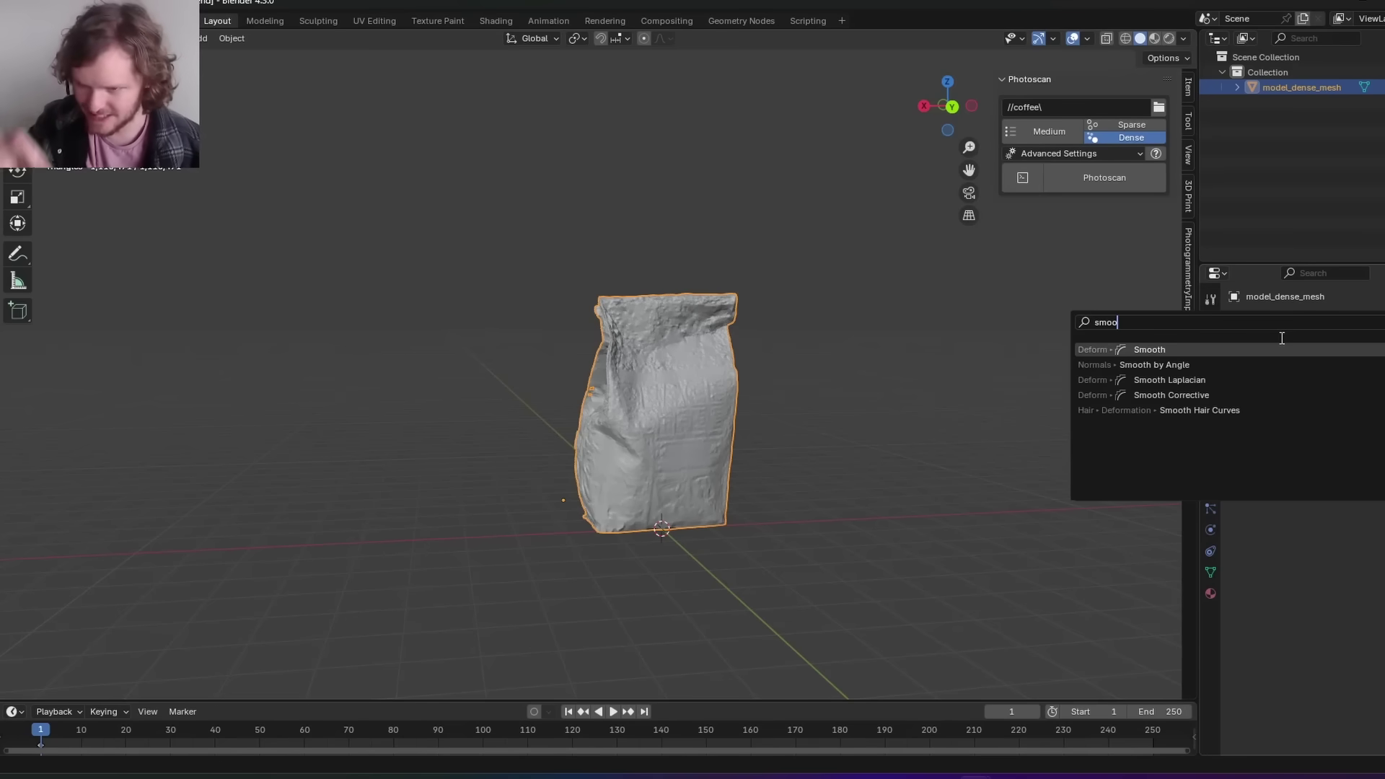
{"action": "key", "text": "Return"}
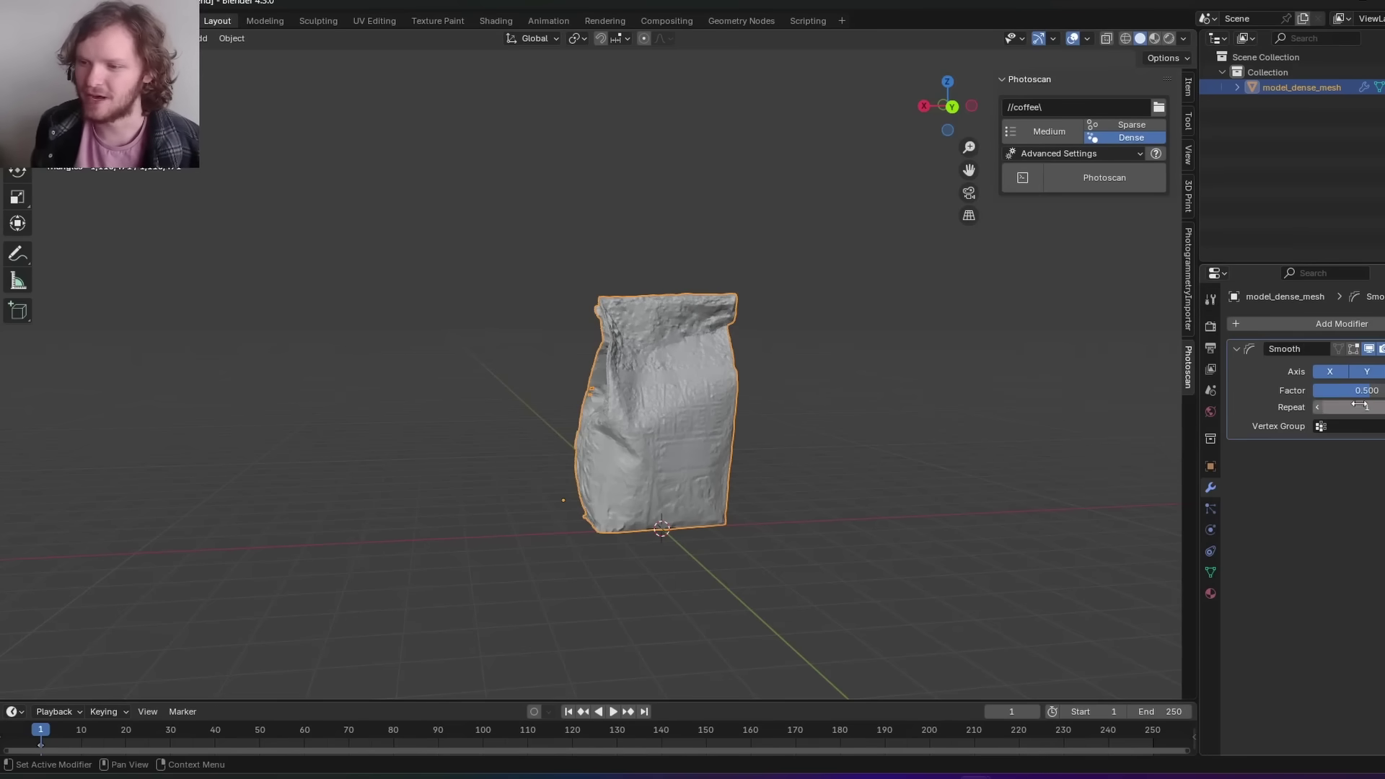
{"action": "key", "text": "Return"}
{"action": "scroll", "coordinate": [705, 439], "scroll_direction": "up", "scroll_amount": 2}
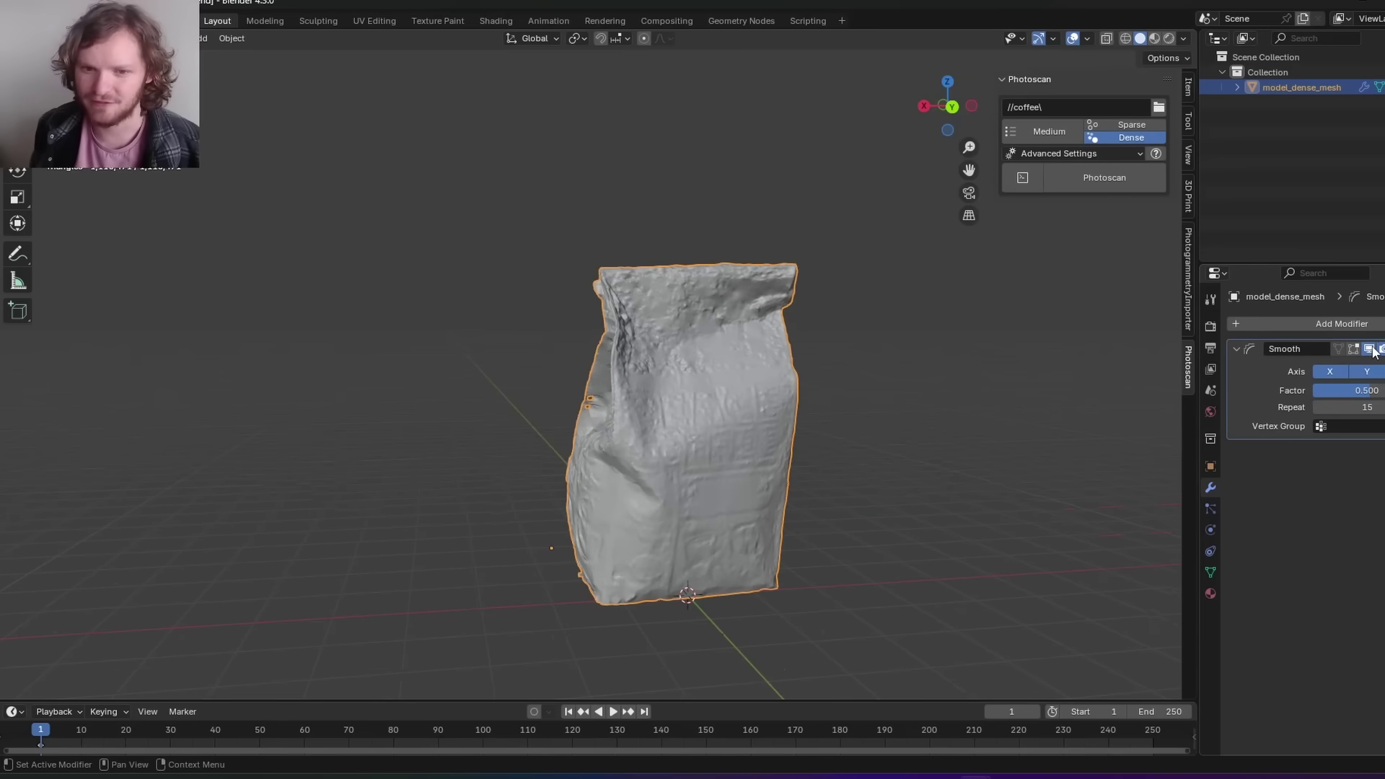
- Add a Decimate modifier to the coffee bag mesh with a collapse ratio of 0.2 and inspect the bag
{"action": "left_click", "coordinate": [1341, 323]}
{"action": "type", "text": "deci"}
{"action": "key", "text": "Return"}
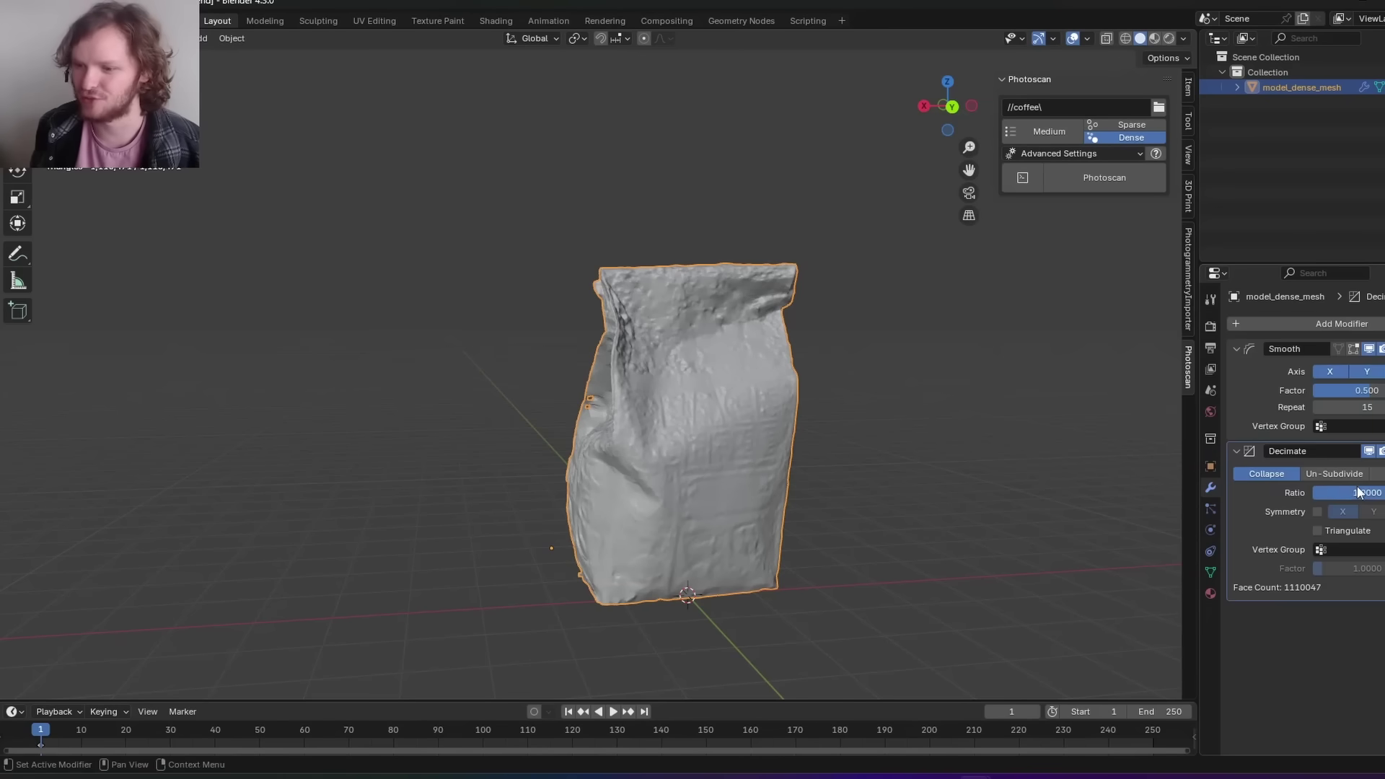
{"action": "type", "text": "0.2"}
{"action": "key", "text": "Return"}
{"action": "middle_click_drag", "start_coordinate": [714, 422], "coordinate": [759, 419]}
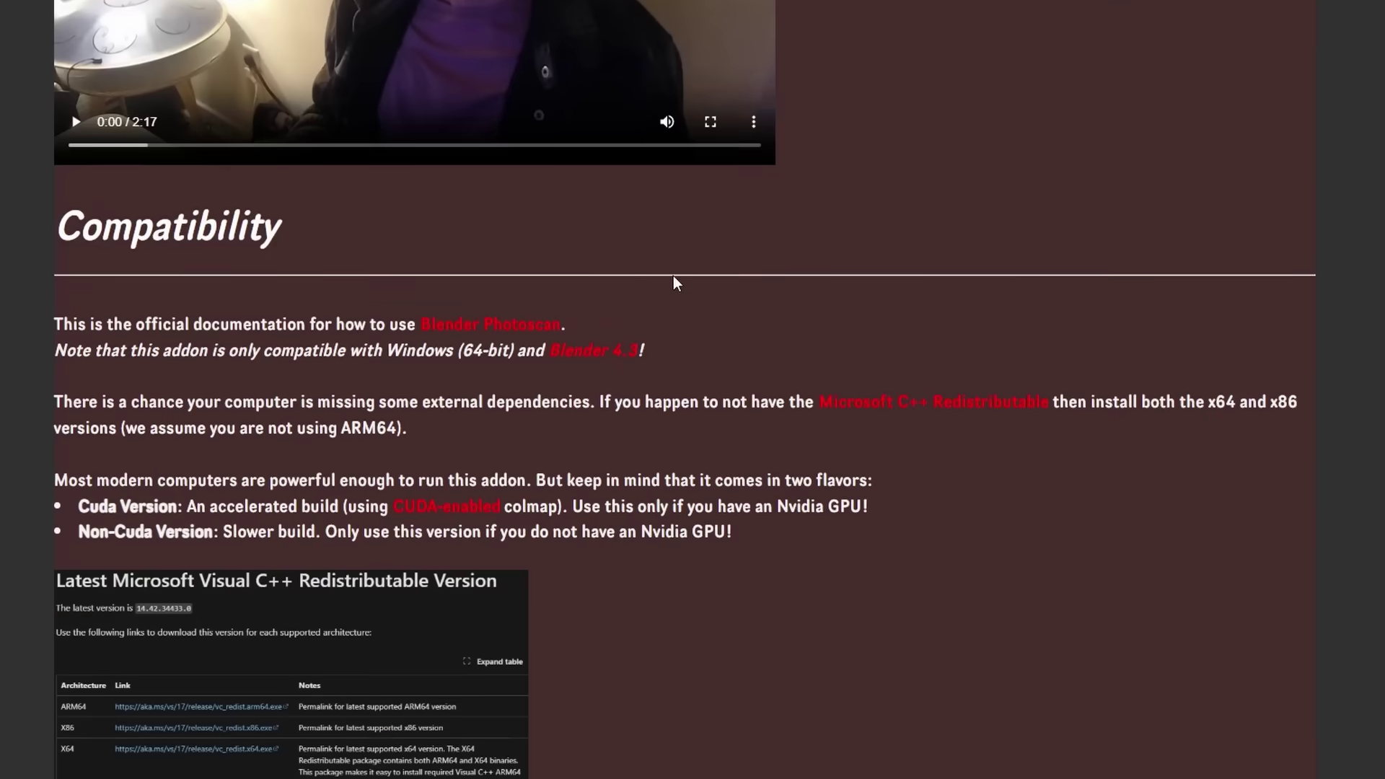
- Read through the Blender Photoscan add-on's documentation page, covering its compatibility notes and overview
{"action": "scroll", "coordinate": [673, 282], "scroll_direction": "down", "scroll_amount": 15}
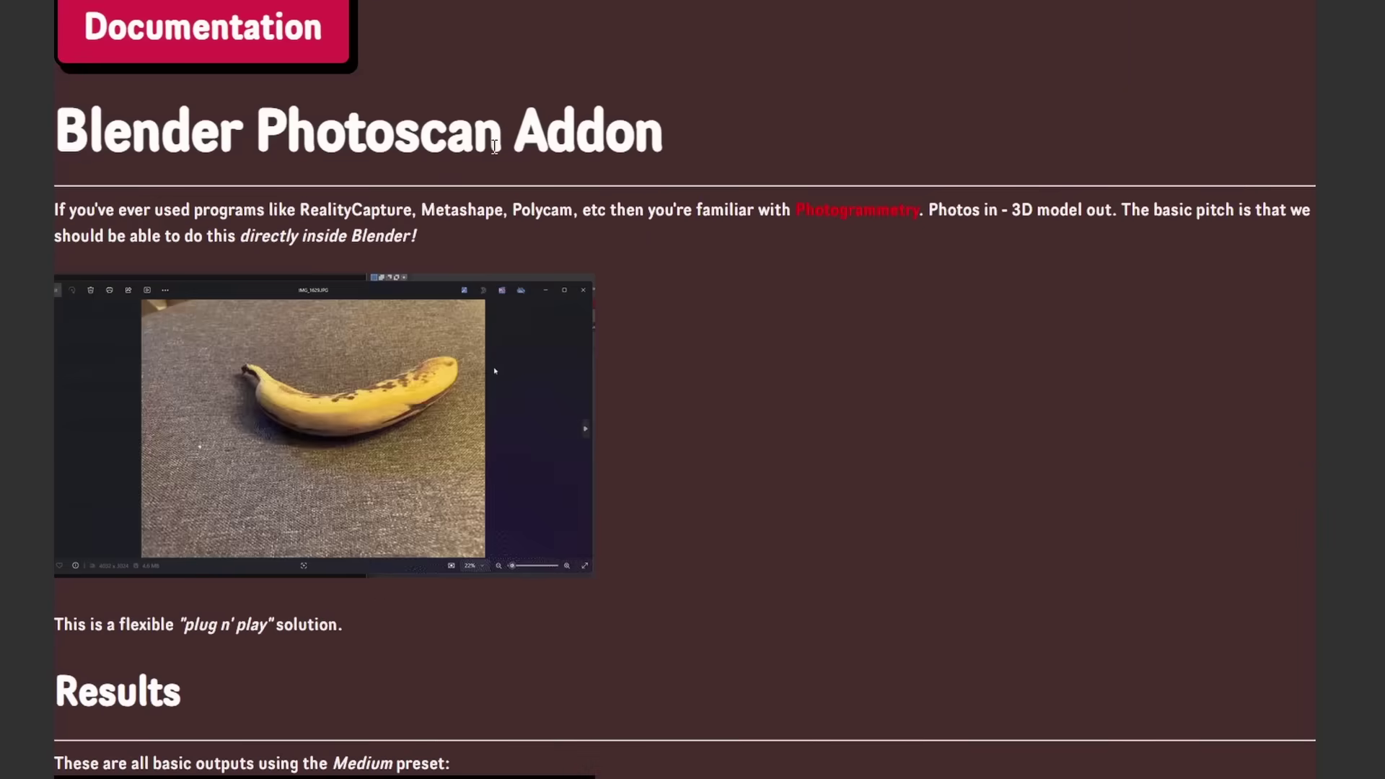
{"action": "scroll", "coordinate": [445, 190], "scroll_direction": "down", "scroll_amount": 20}
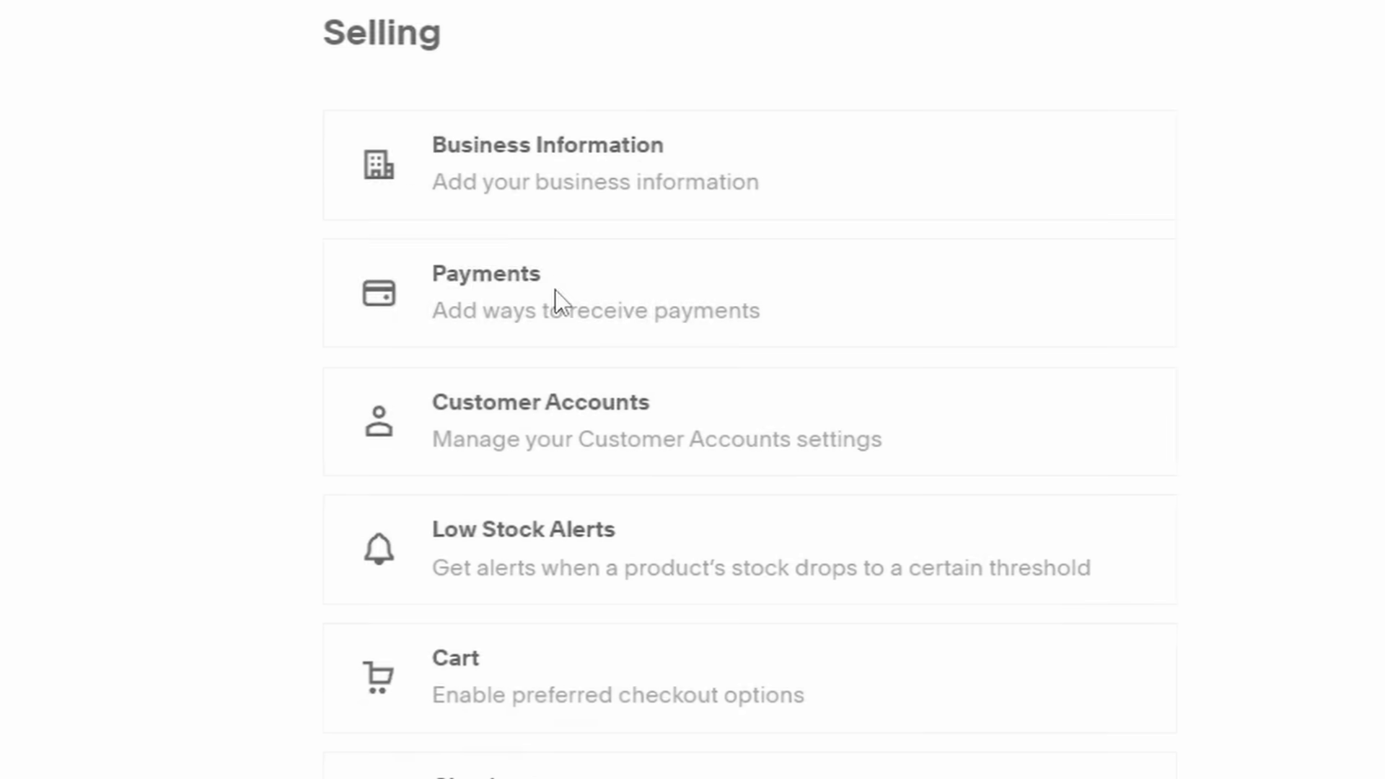
- Open the Payments settings from the website's Selling section and look through them
{"action": "left_click", "coordinate": [555, 290]}
{"action": "scroll", "coordinate": [559, 295], "scroll_direction": "down", "scroll_amount": 6}
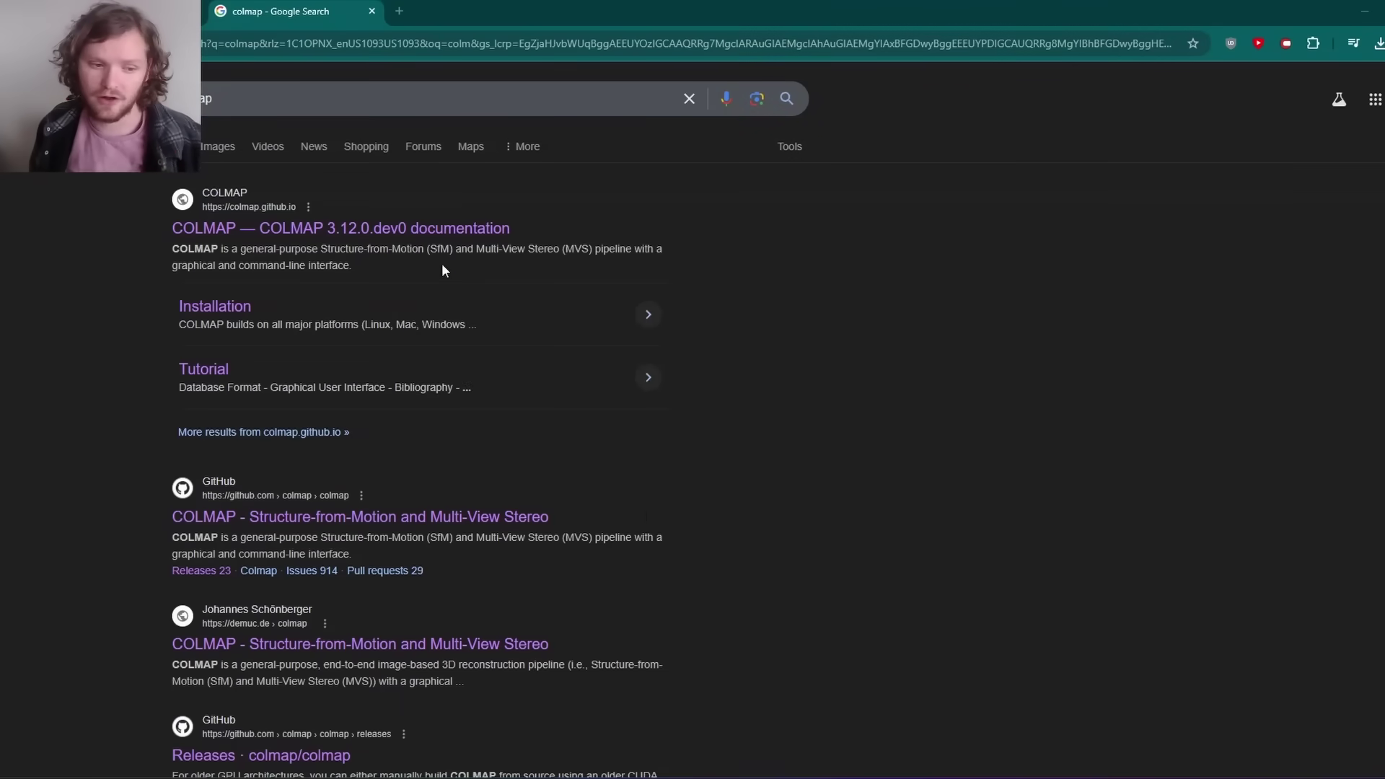
- Open the COLMAP GitHub repository from the search results and look through the download assets of release 3.11.1
{"action": "left_click_drag", "start_coordinate": [608, 514], "coordinate": [238, 518]}
{"action": "key", "text": "Return"}
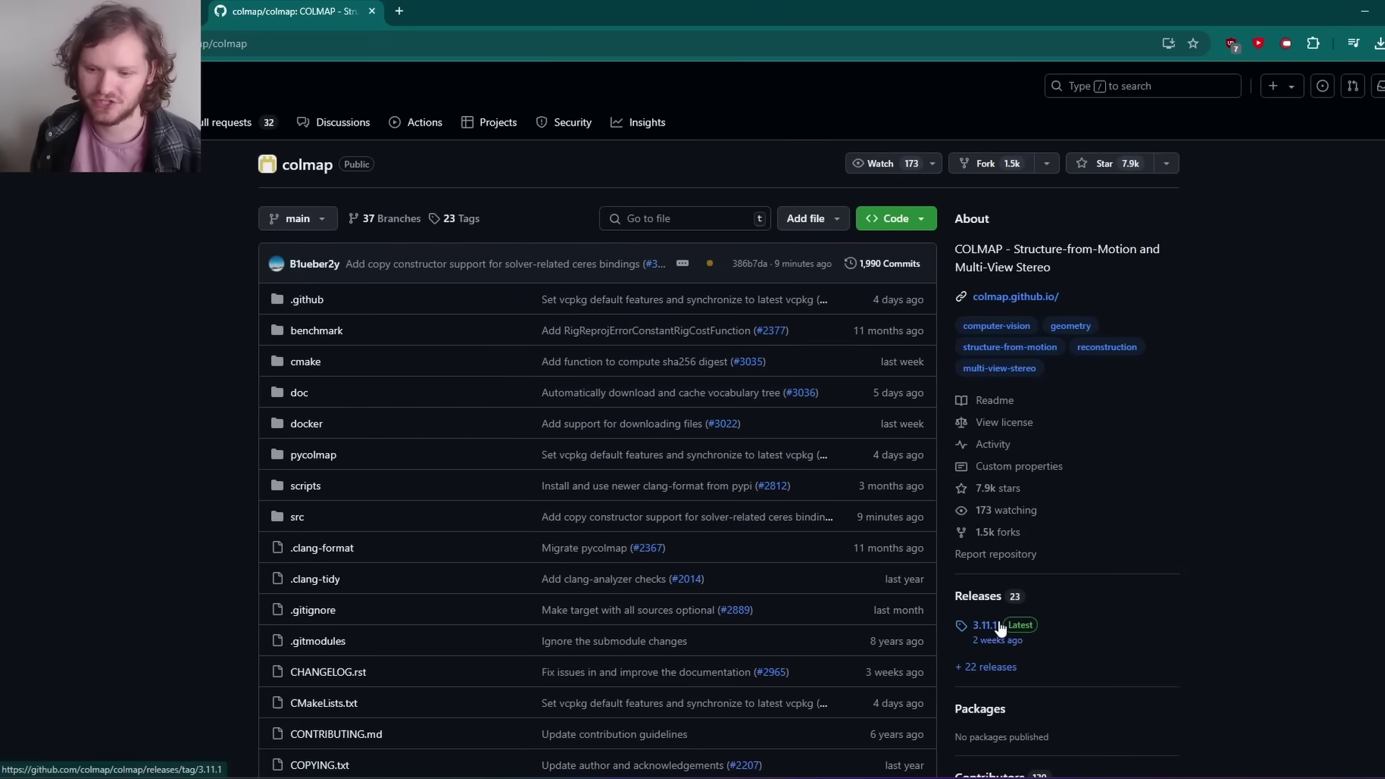
{"action": "left_click", "coordinate": [782, 412]}
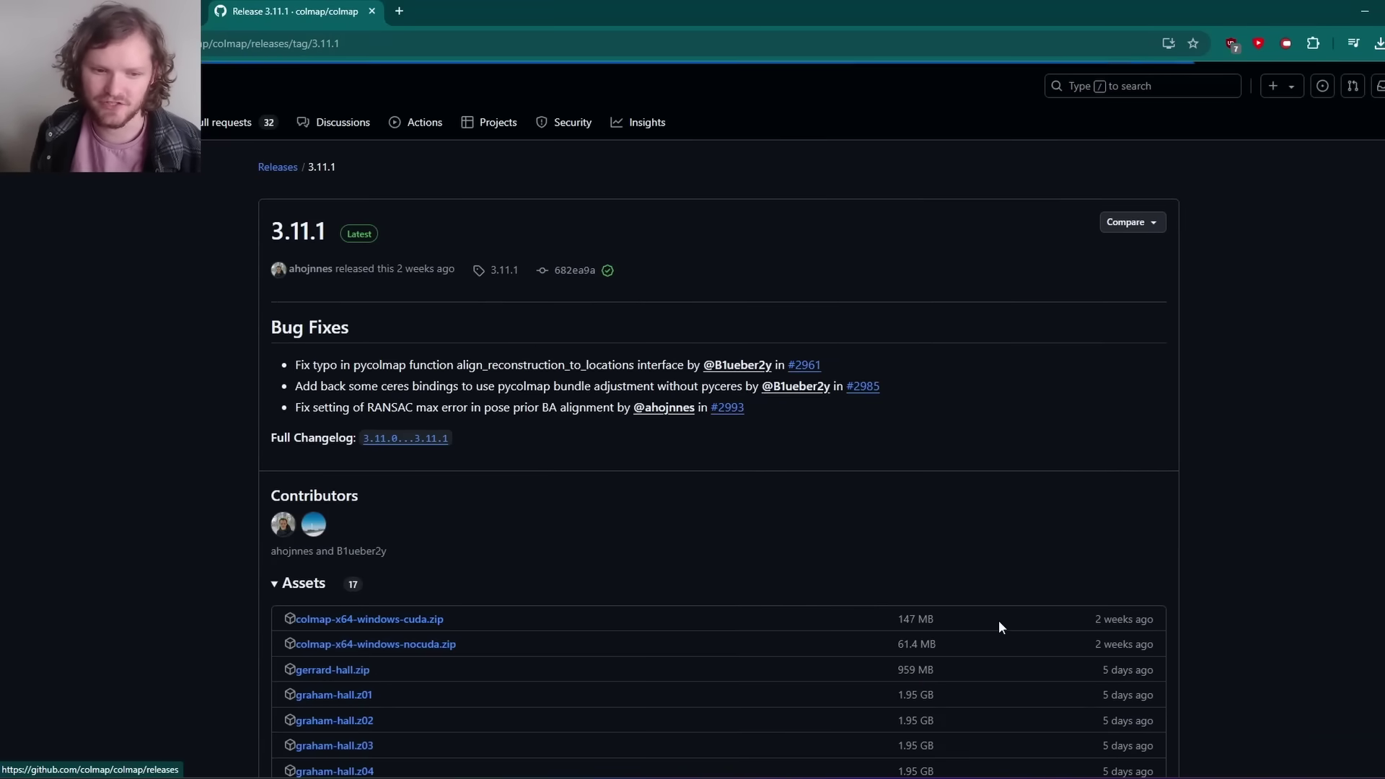
{"action": "scroll", "coordinate": [538, 344], "scroll_direction": "down", "scroll_amount": 2}
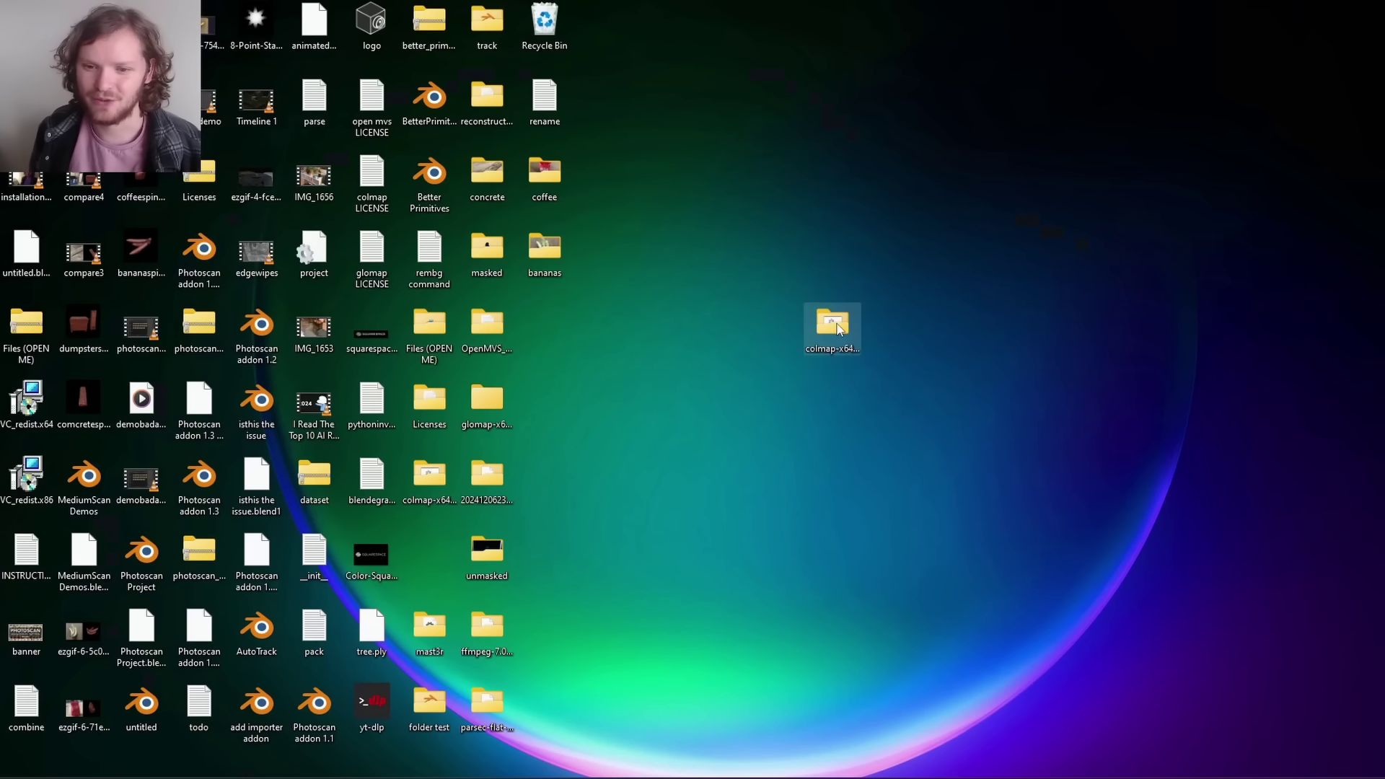
- Open the colmap-x64-windows-cuda folder on the desktop, examine its batch files and bin subfolder, and return to the main folder
{"action": "double_click", "coordinate": [839, 329]}
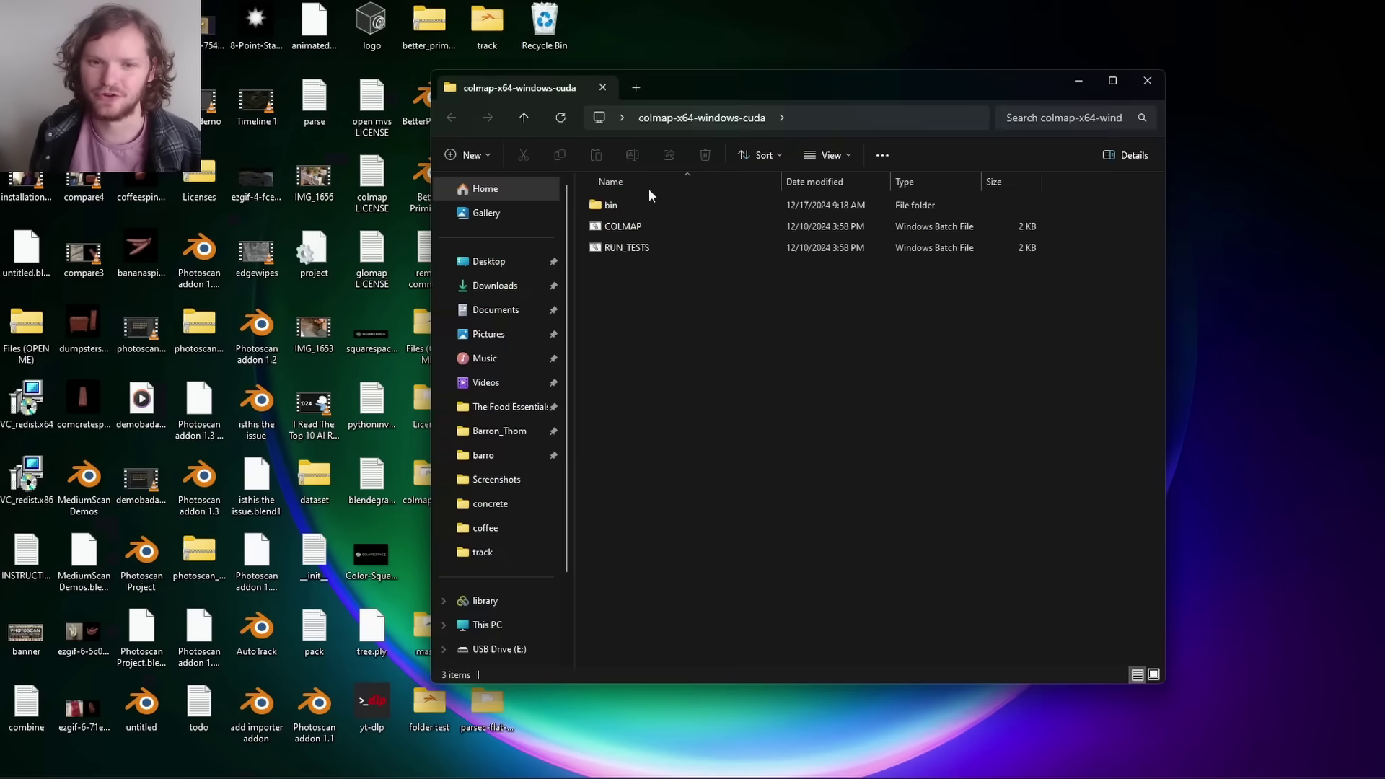
{"action": "left_click_drag", "start_coordinate": [631, 264], "coordinate": [618, 222]}
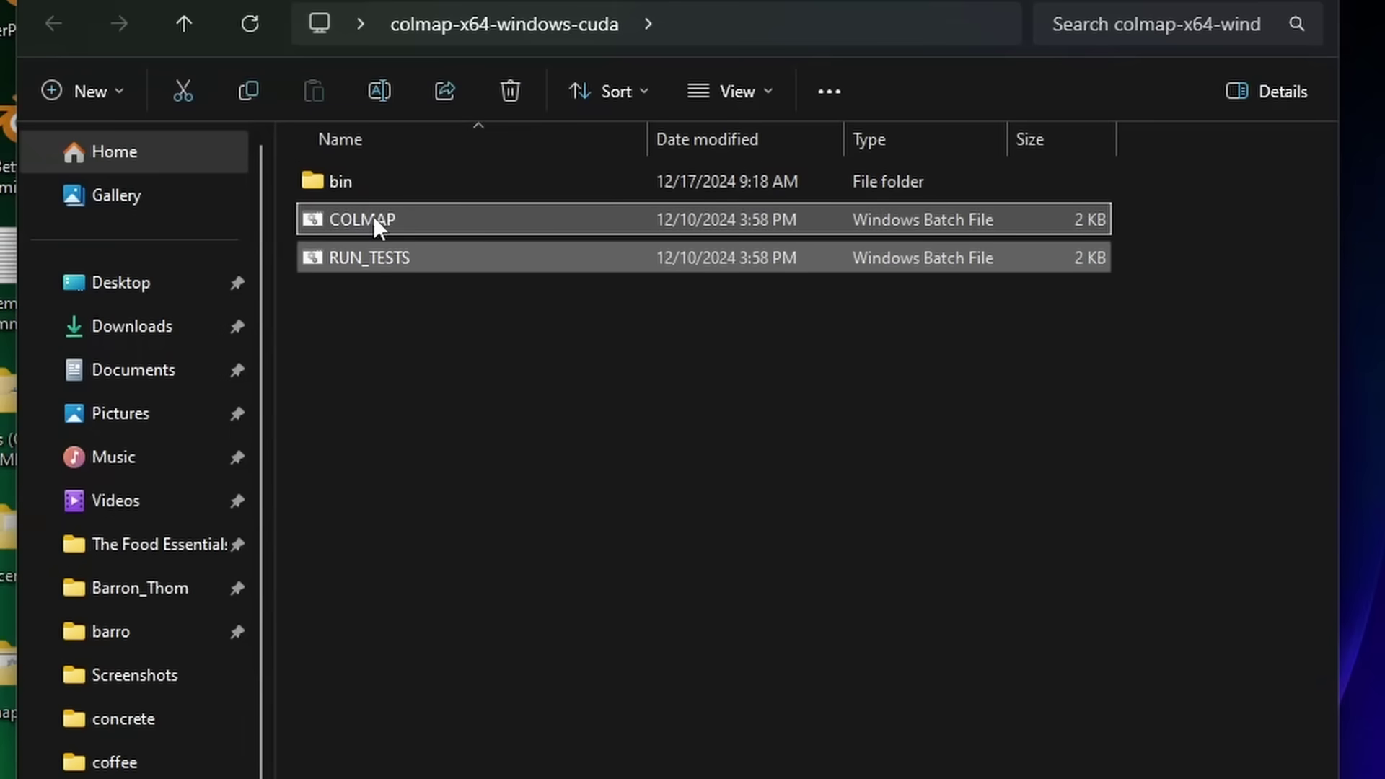
{"action": "double_click", "coordinate": [343, 184]}
{"action": "scroll", "coordinate": [470, 374], "scroll_direction": "down", "scroll_amount": 5}
{"action": "scroll", "coordinate": [473, 382], "scroll_direction": "down", "scroll_amount": 20}
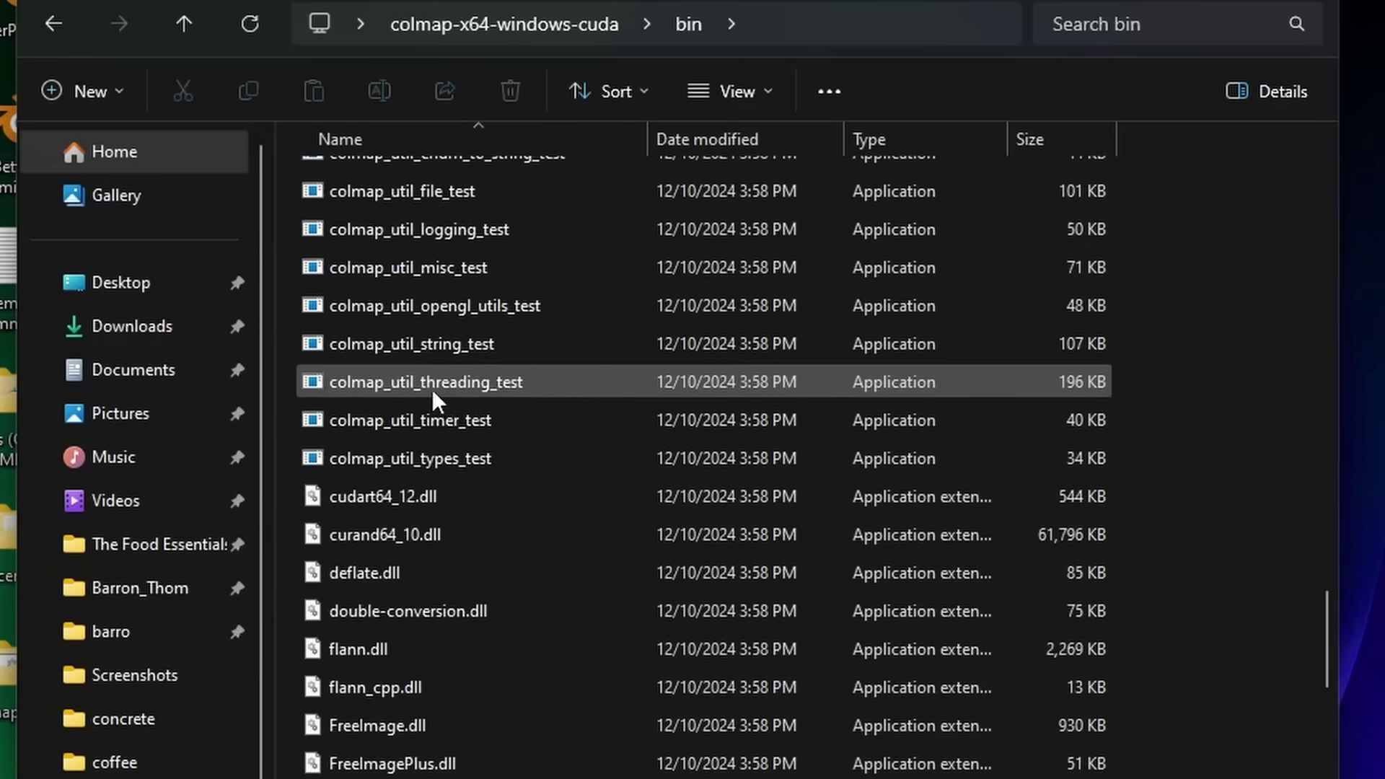
{"action": "left_click", "coordinate": [519, 26]}
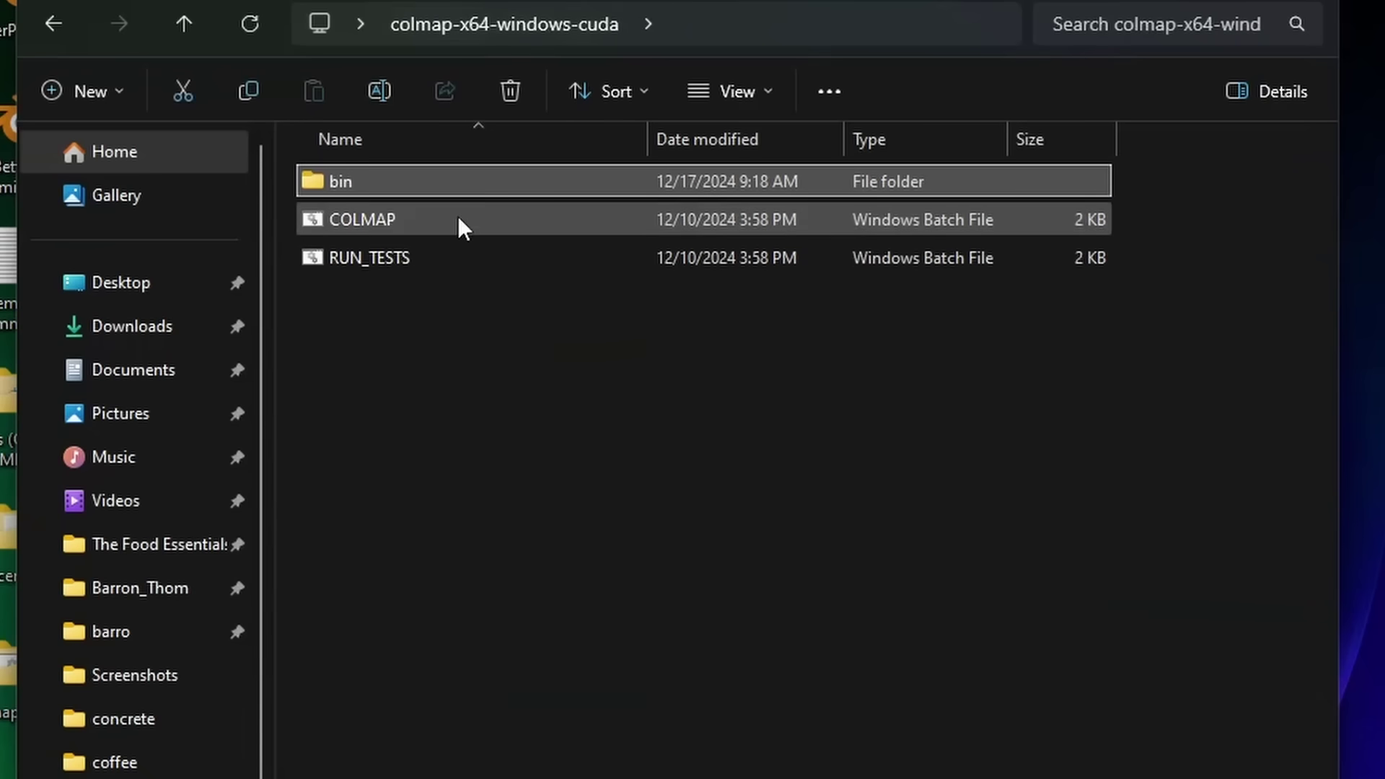
- Launch COLMAP from its batch file and save the project to the Desktop as demo
{"action": "left_click", "coordinate": [387, 222]}
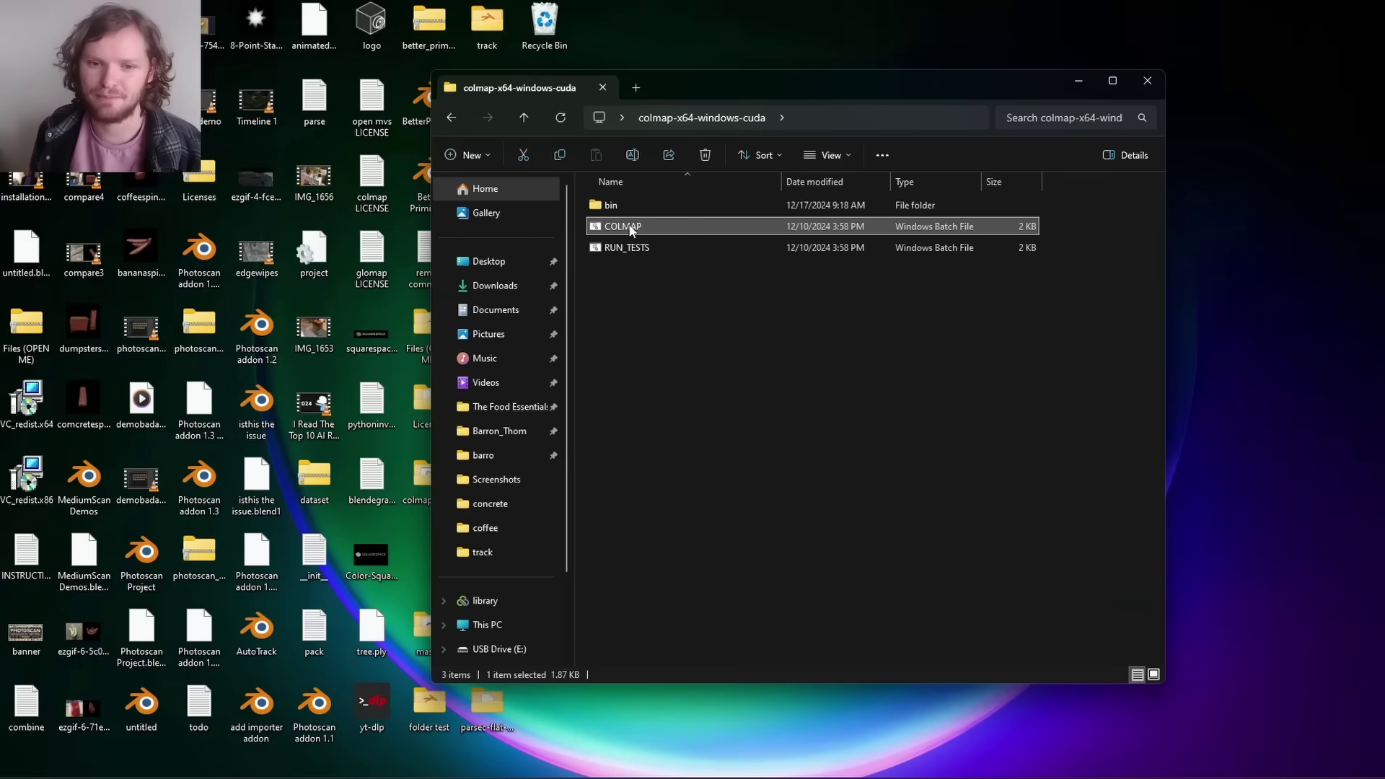
{"action": "double_click", "coordinate": [629, 228]}
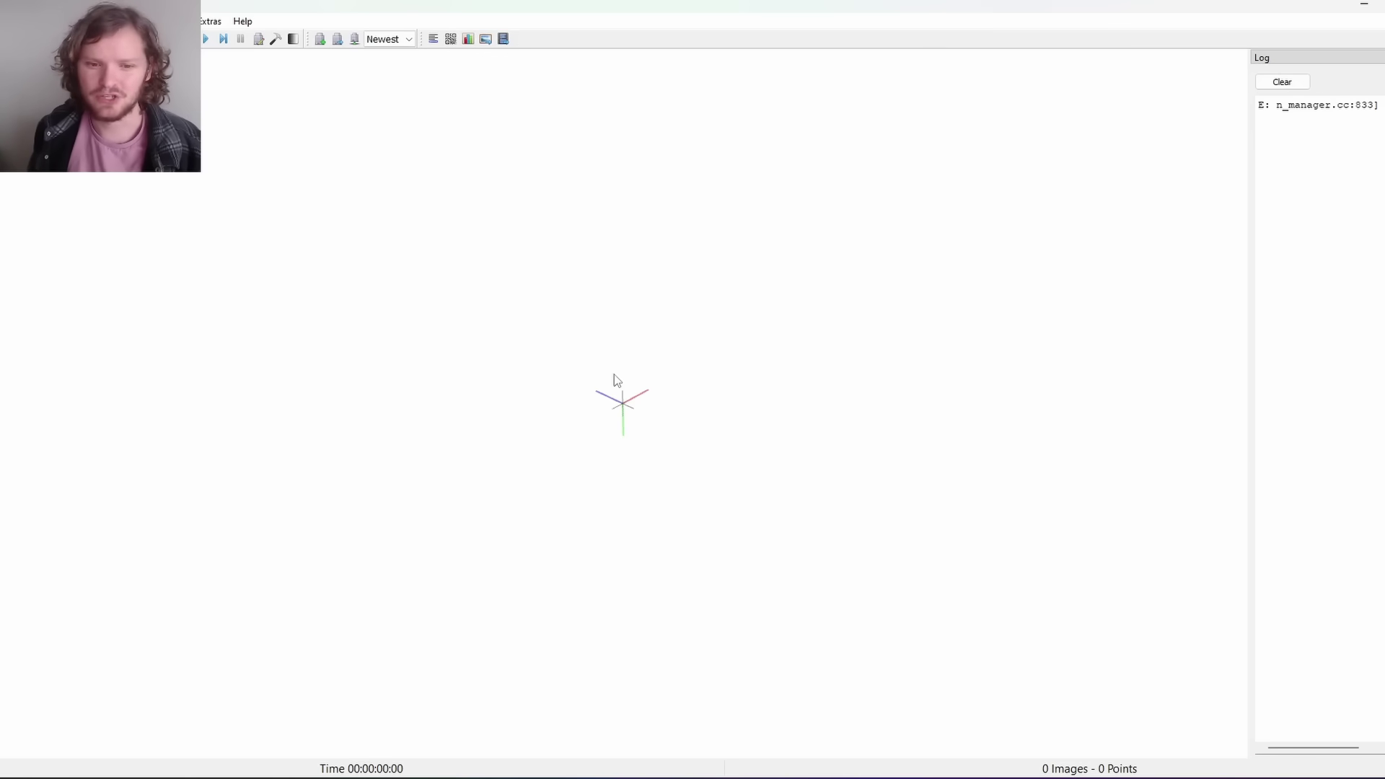
{"action": "key", "text": "ctrl+s"}
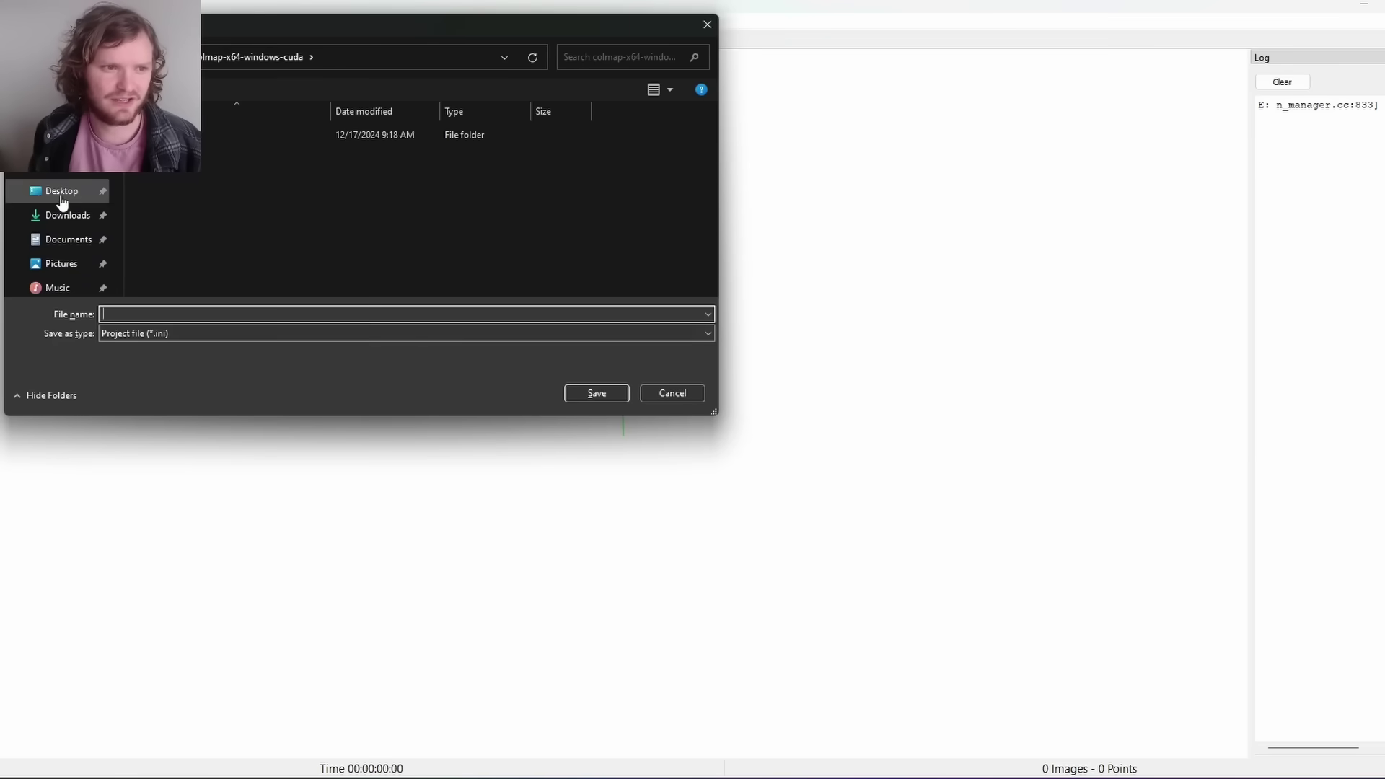
{"action": "left_click", "coordinate": [61, 191]}
{"action": "left_click", "coordinate": [250, 313]}
{"action": "type", "text": "d"}
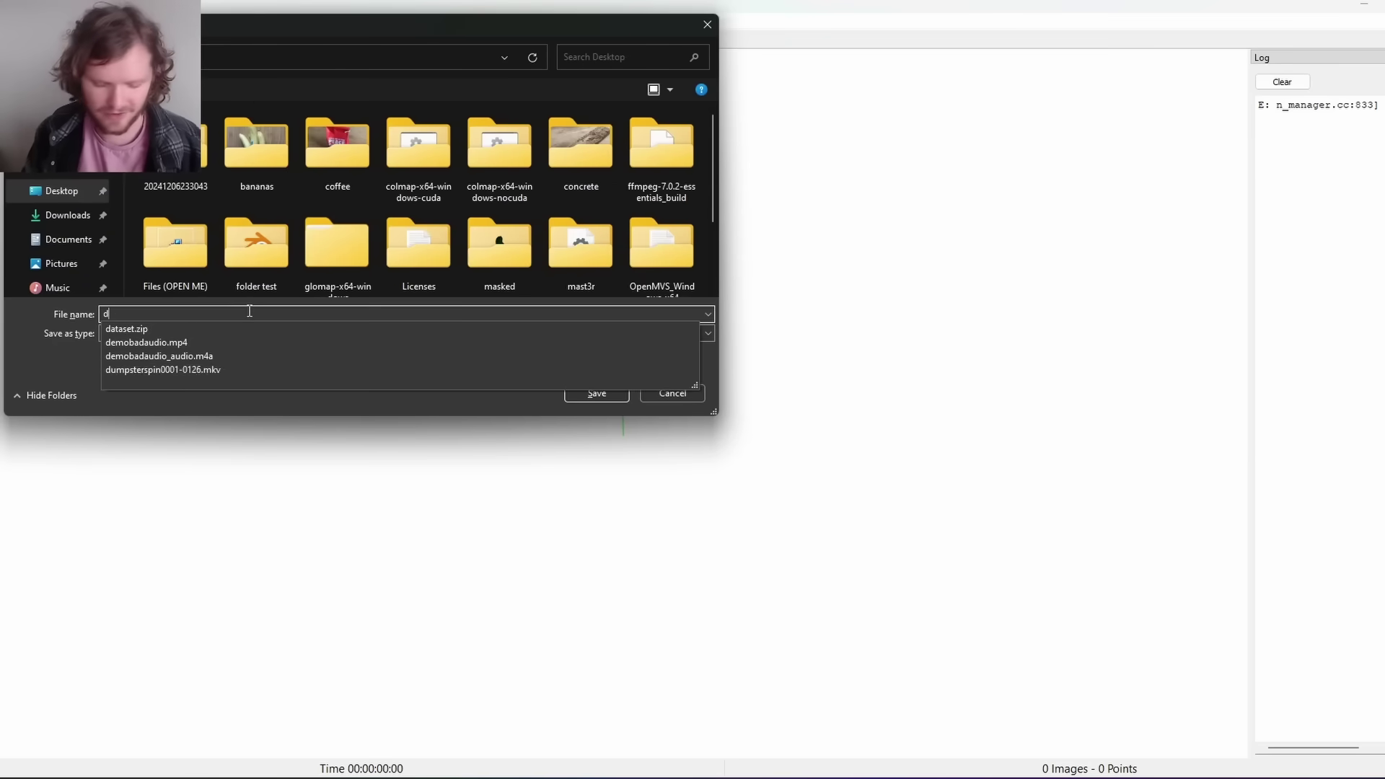
{"action": "type", "text": "emo"}
{"action": "key", "text": "Return"}
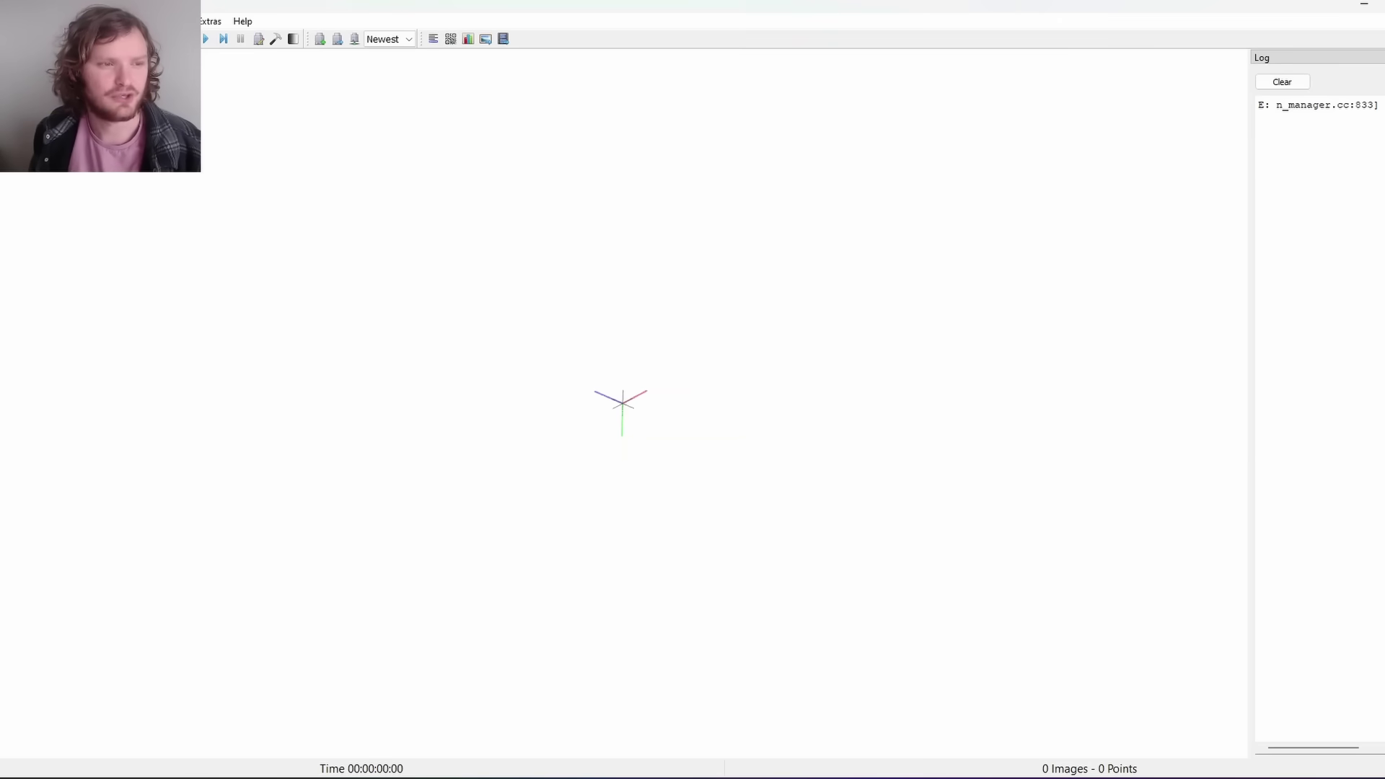
- Start a new project and create its database file on the Desktop as mydatabase
{"action": "left_click", "coordinate": [11, 21]}
{"action": "left_click", "coordinate": [44, 38]}
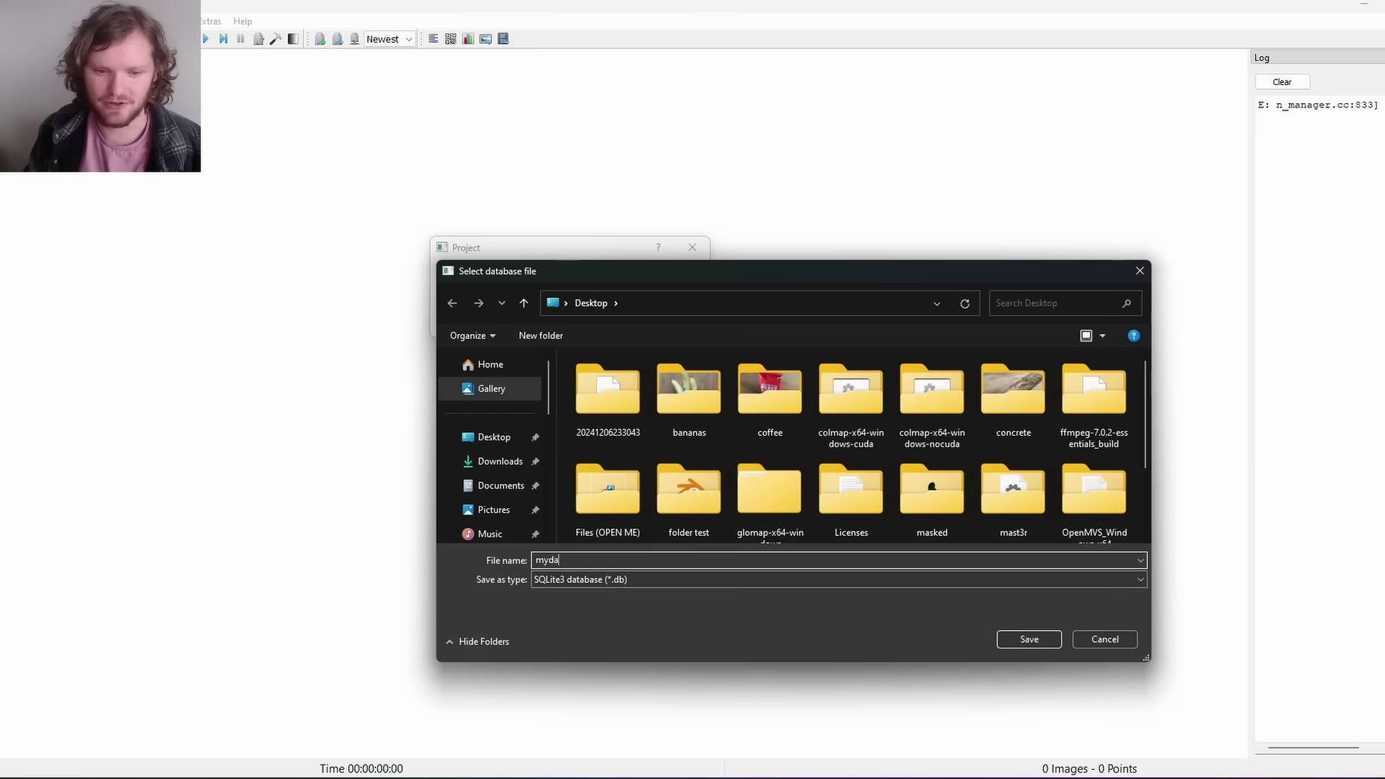
{"action": "type", "text": "e"}
{"action": "key", "text": "Return"}
- Set the Desktop's coffee folder as the project's image path and save the project settings
{"action": "left_click", "coordinate": [631, 298]}
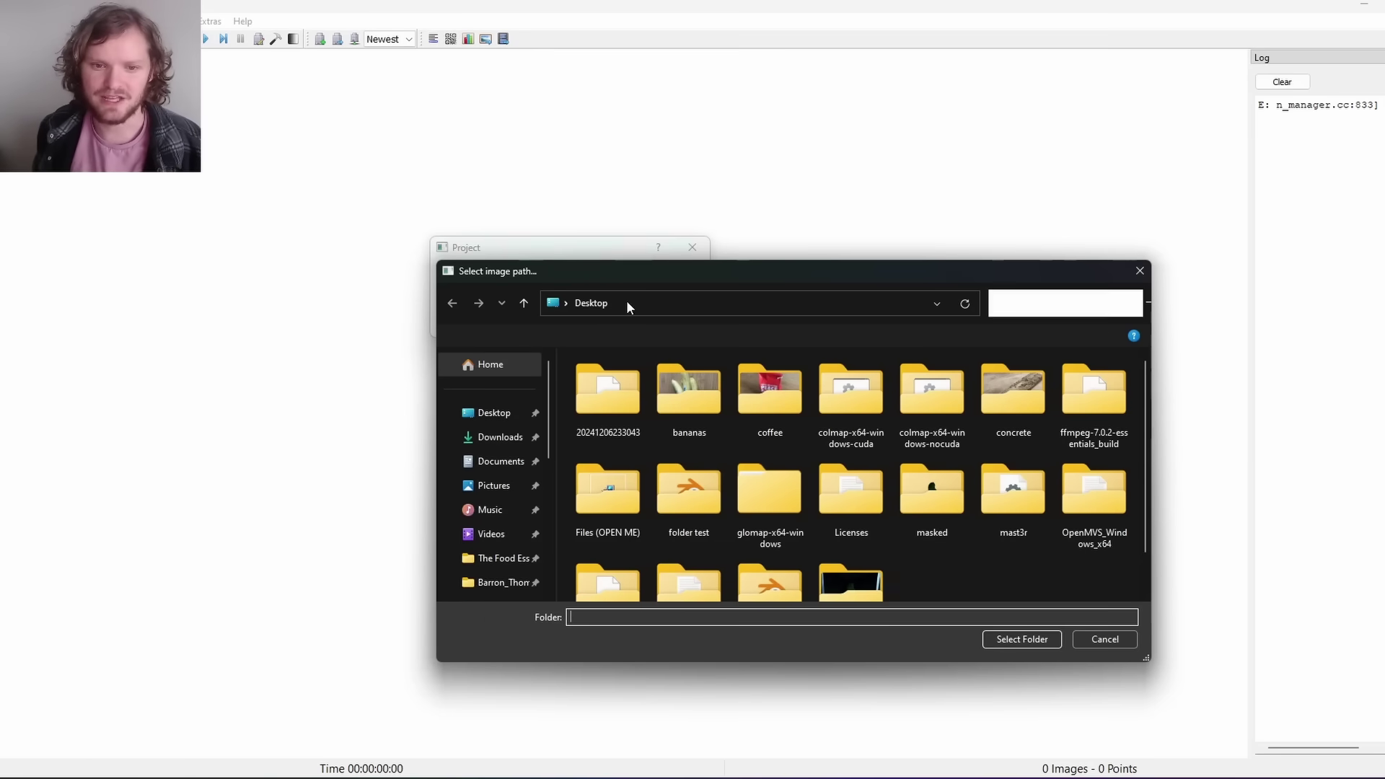
{"action": "double_click", "coordinate": [775, 394]}
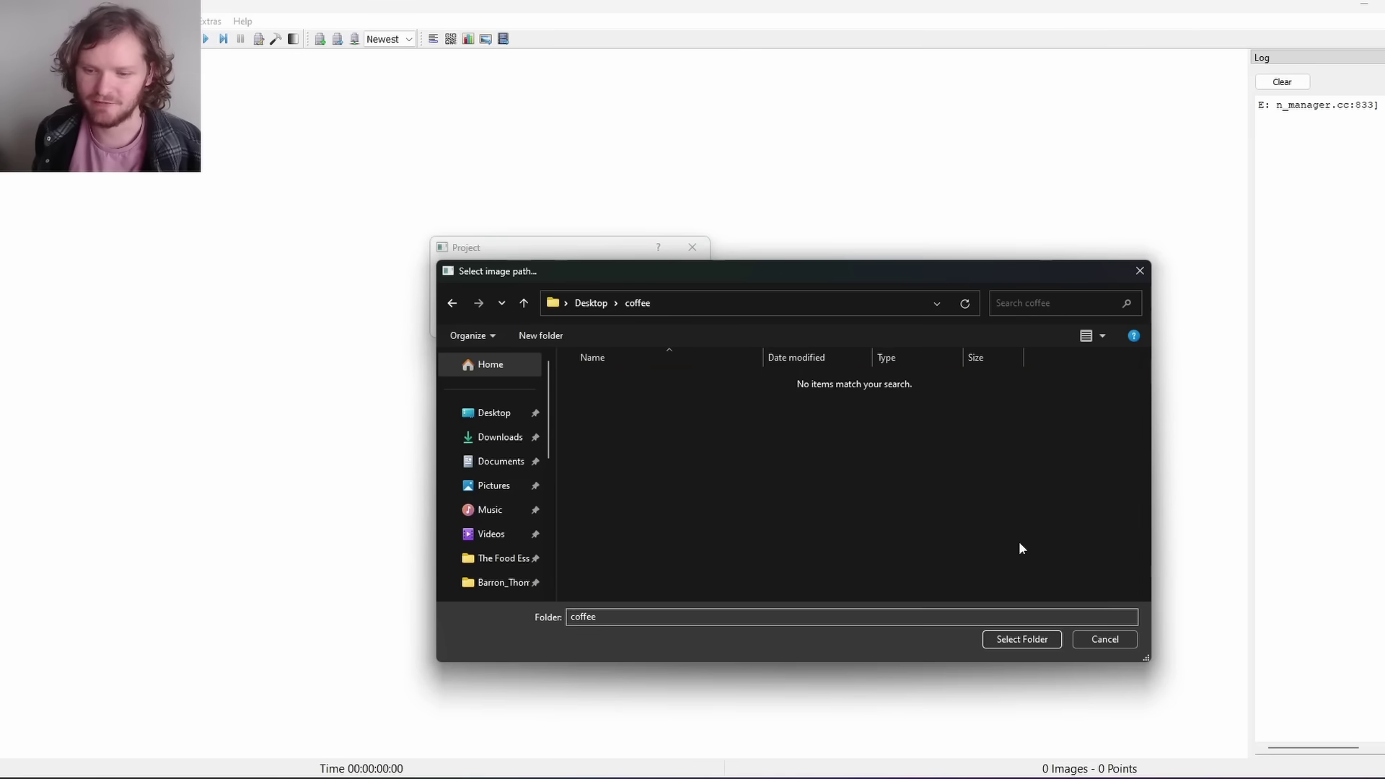
{"action": "left_click", "coordinate": [1017, 640]}
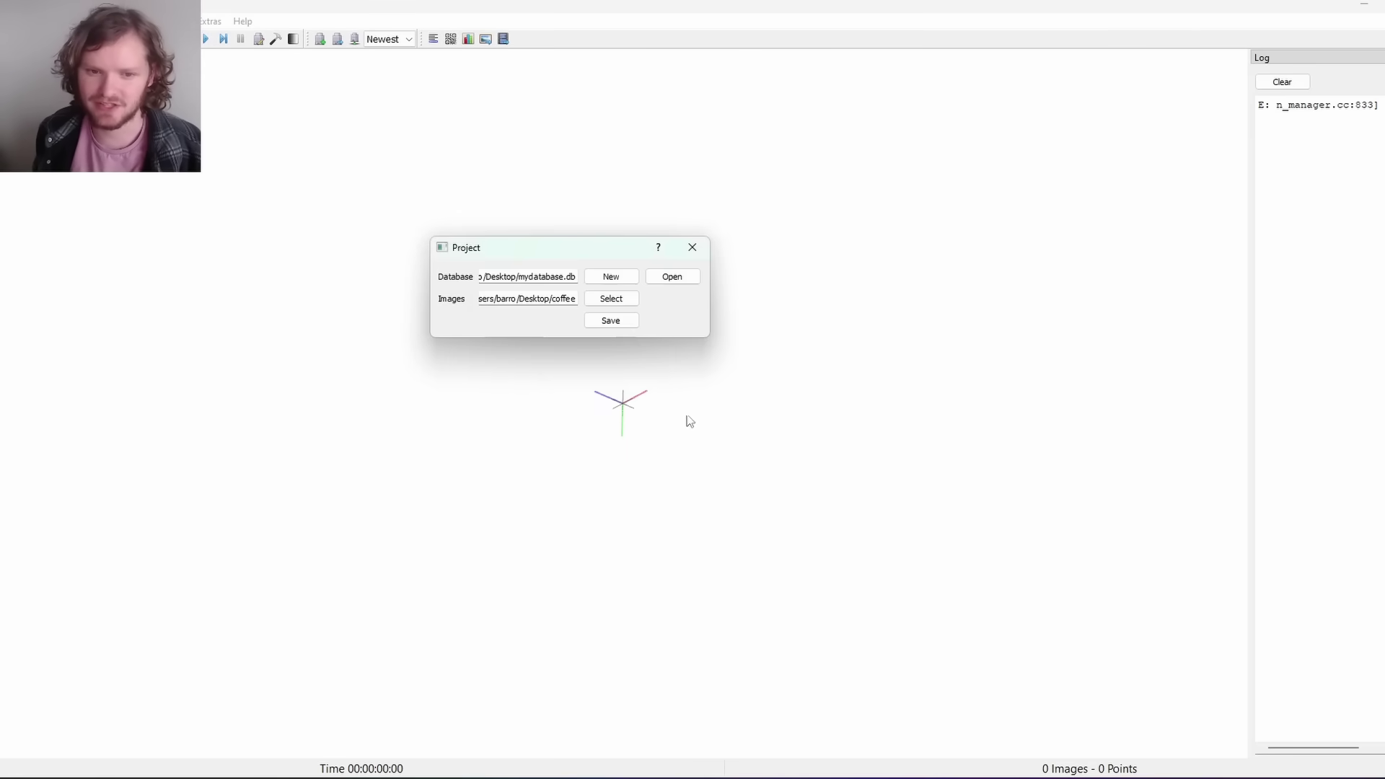
{"action": "left_click", "coordinate": [611, 323]}
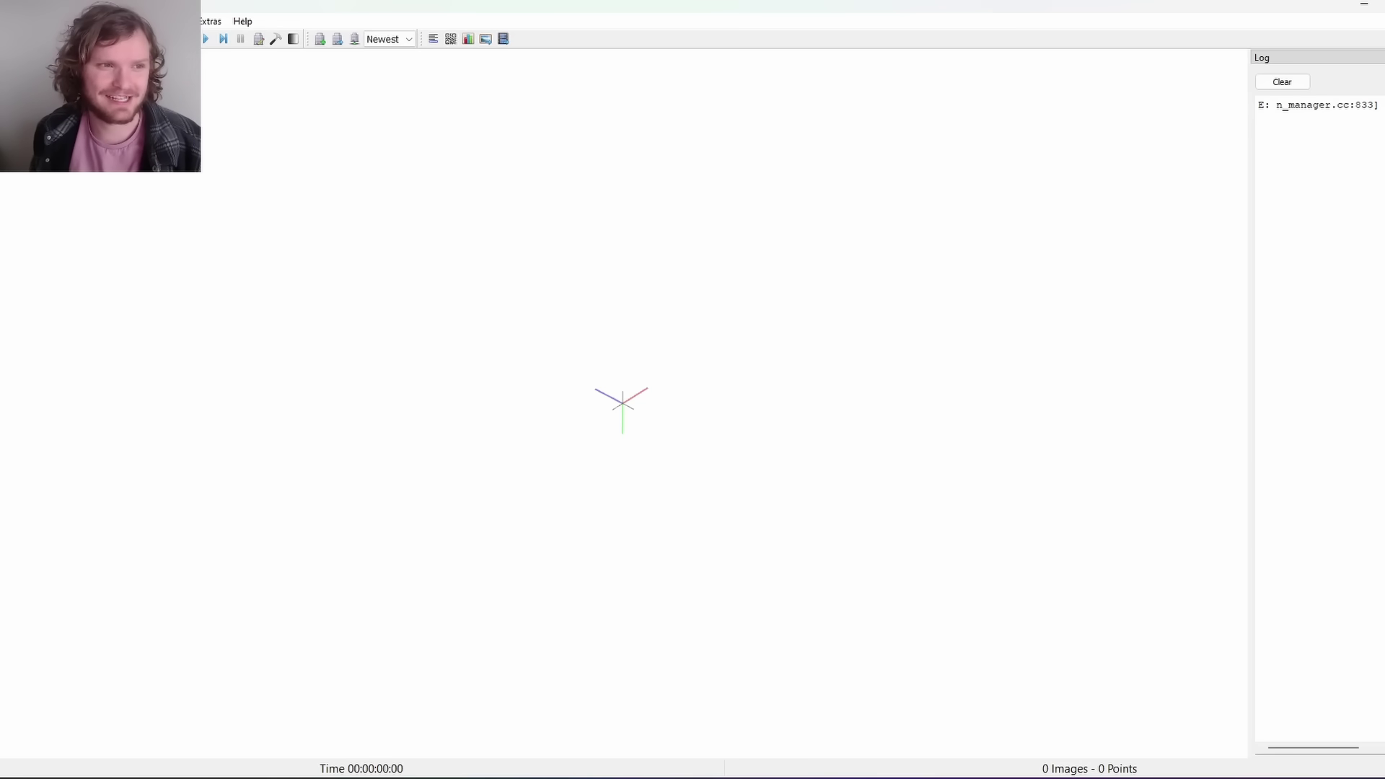
- Run feature extraction on the coffee images with the SIMPLE_RADIAL camera model, parameters from EXIF and GPU use enabled
{"action": "key", "text": "ctrl+f"}
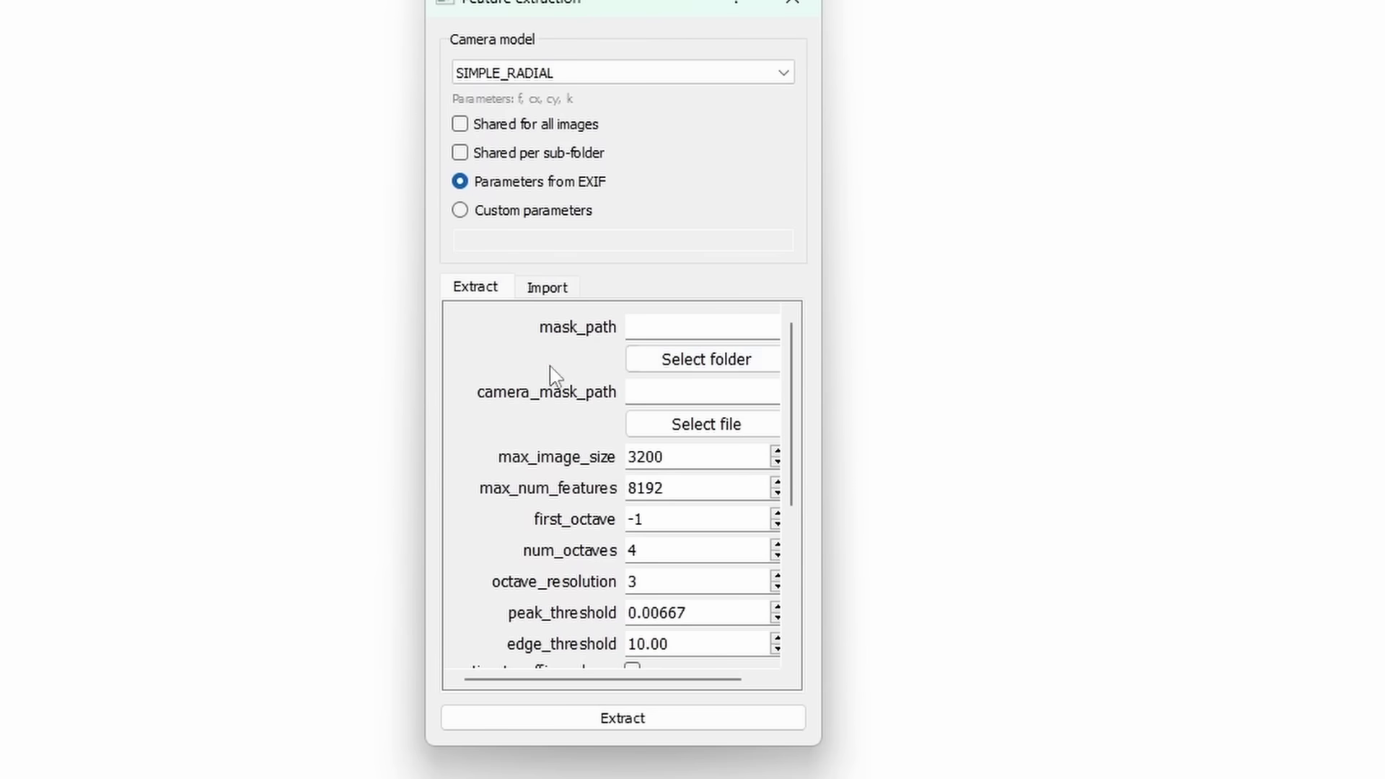
{"action": "scroll", "coordinate": [555, 388], "scroll_direction": "down", "scroll_amount": 5}
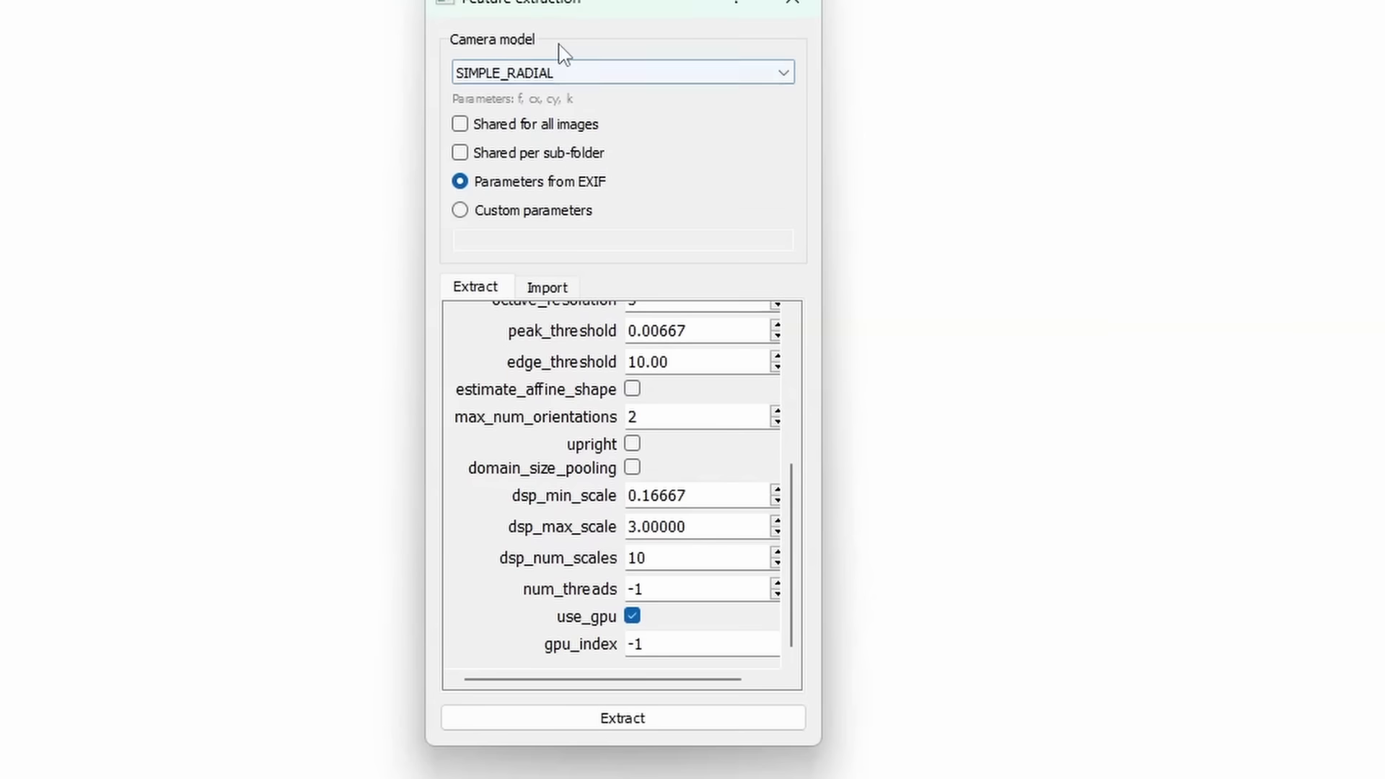
{"action": "left_click", "coordinate": [684, 75]}
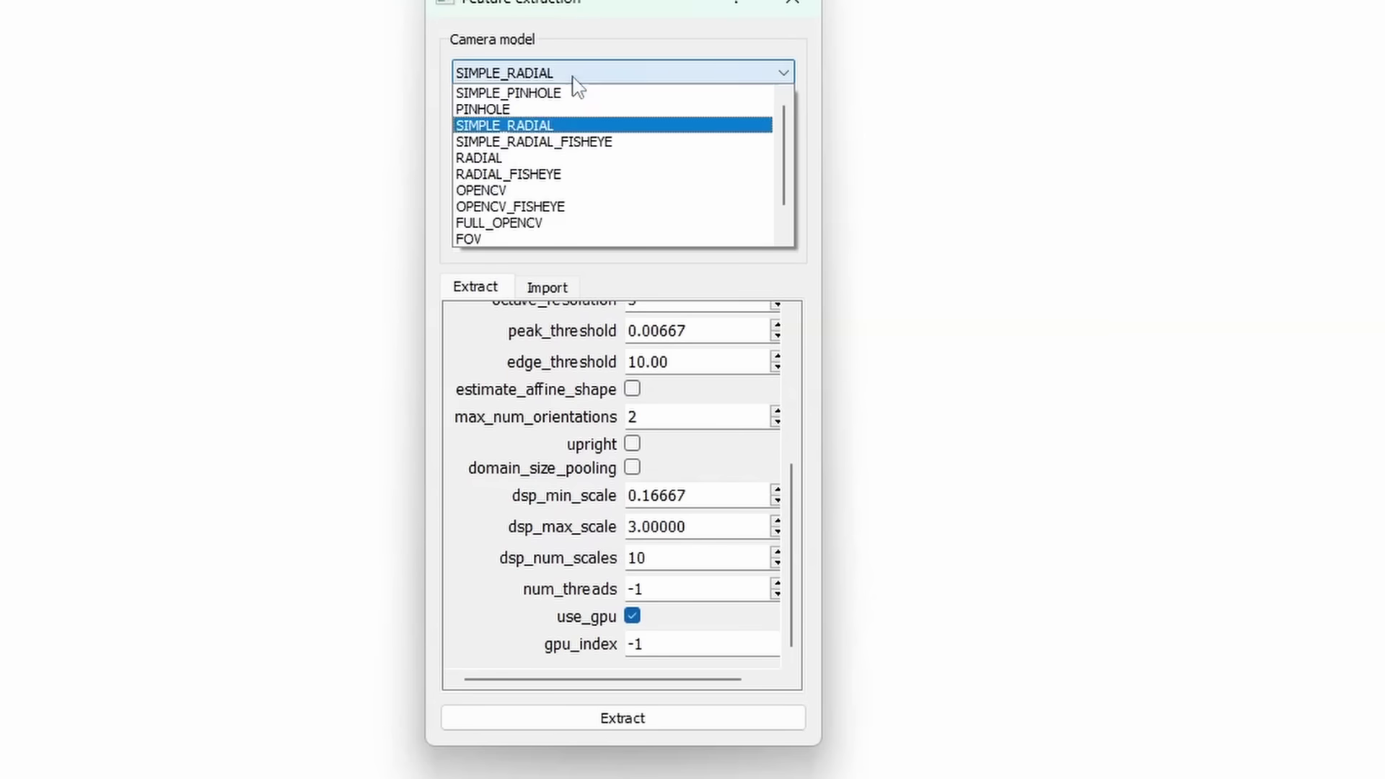
{"action": "left_click", "coordinate": [556, 72]}
{"action": "left_click", "coordinate": [665, 711]}
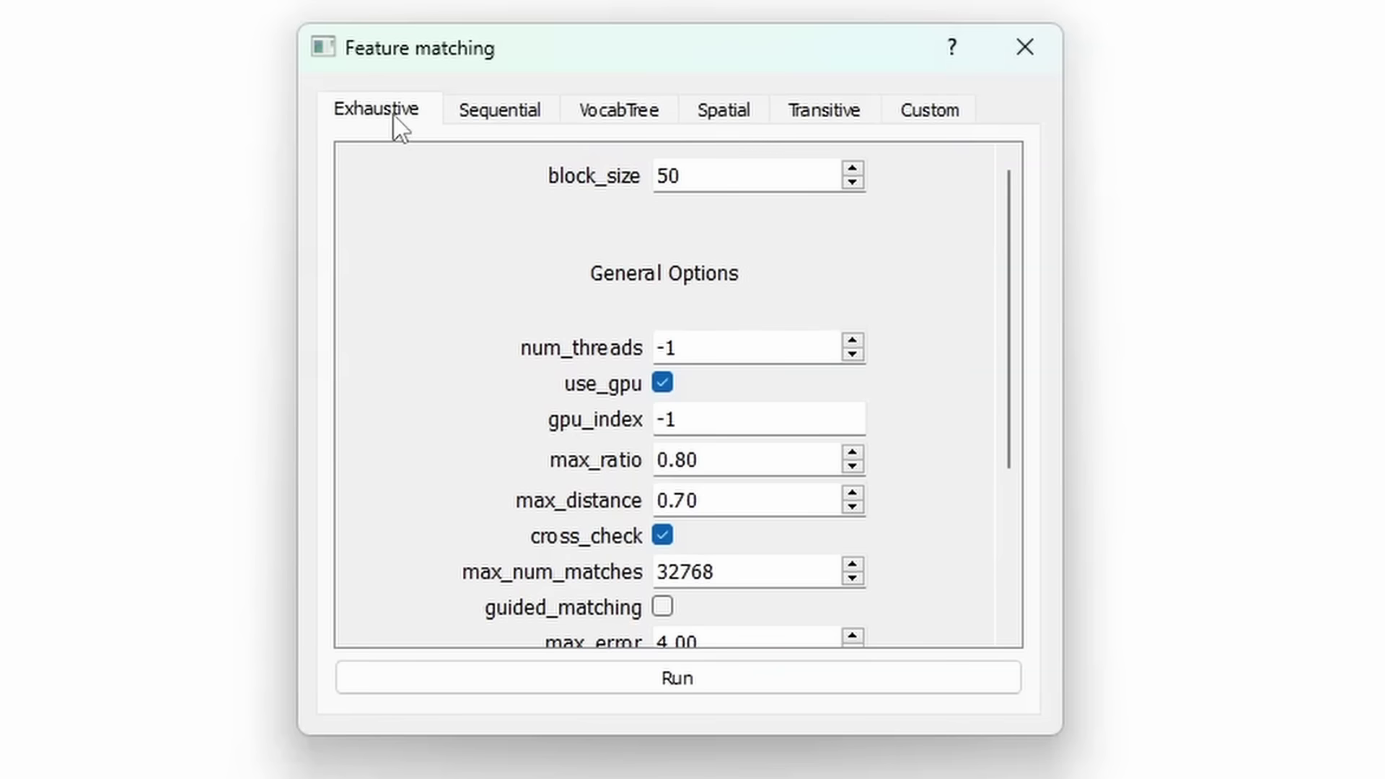
- Compare the sequential matching settings, then run exhaustive feature matching with a block size of 50
{"action": "left_click", "coordinate": [479, 132]}
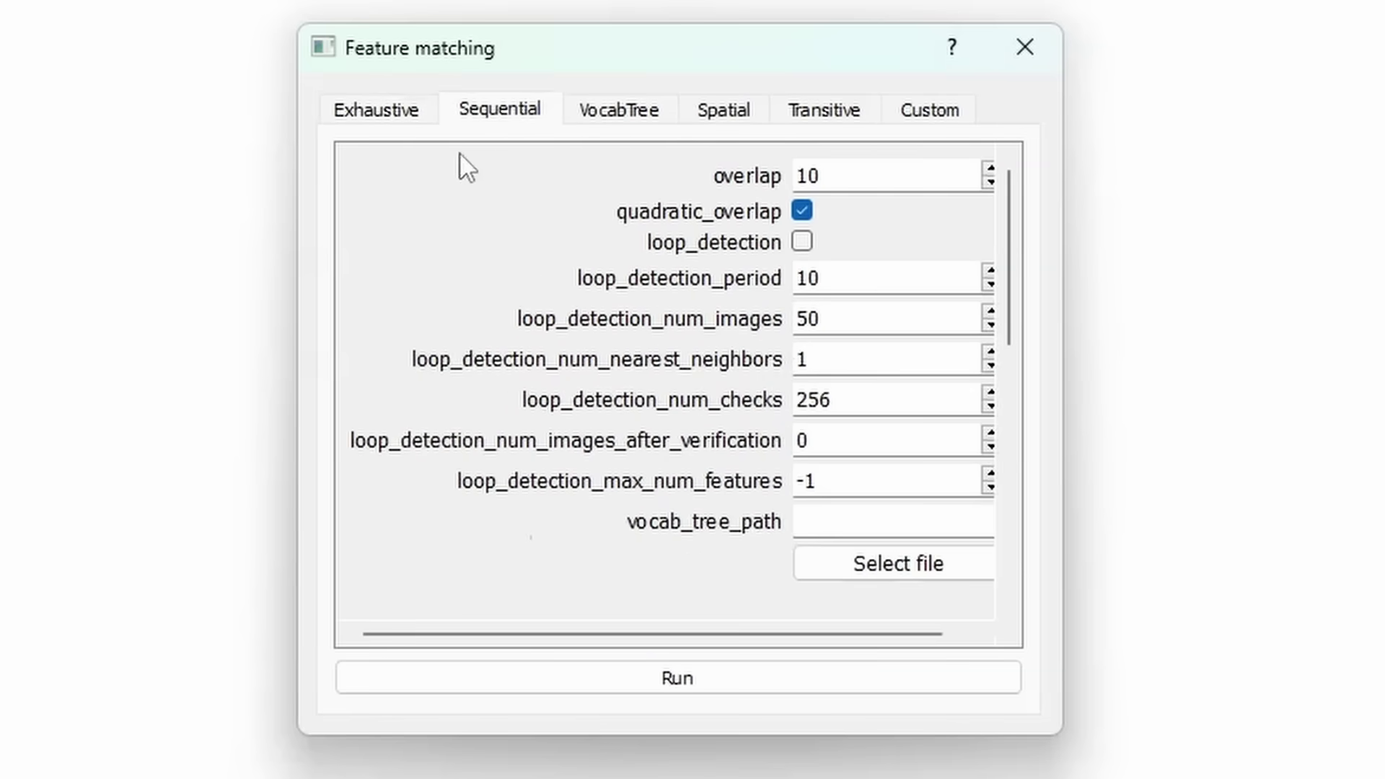
{"action": "left_click", "coordinate": [376, 109]}
{"action": "left_click", "coordinate": [677, 677]}
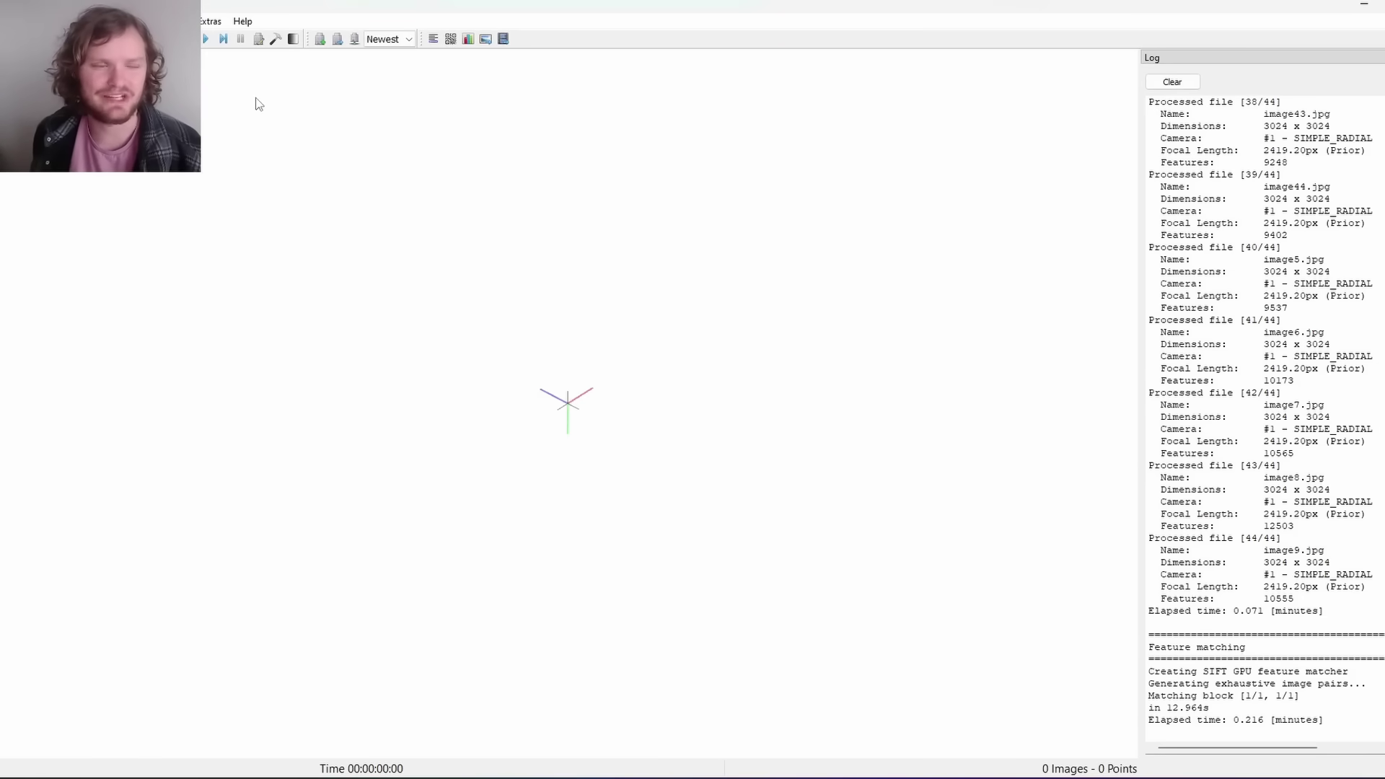
- Review the general reconstruction options without changing them and start the sparse reconstruction
{"action": "left_click", "coordinate": [111, 21]}
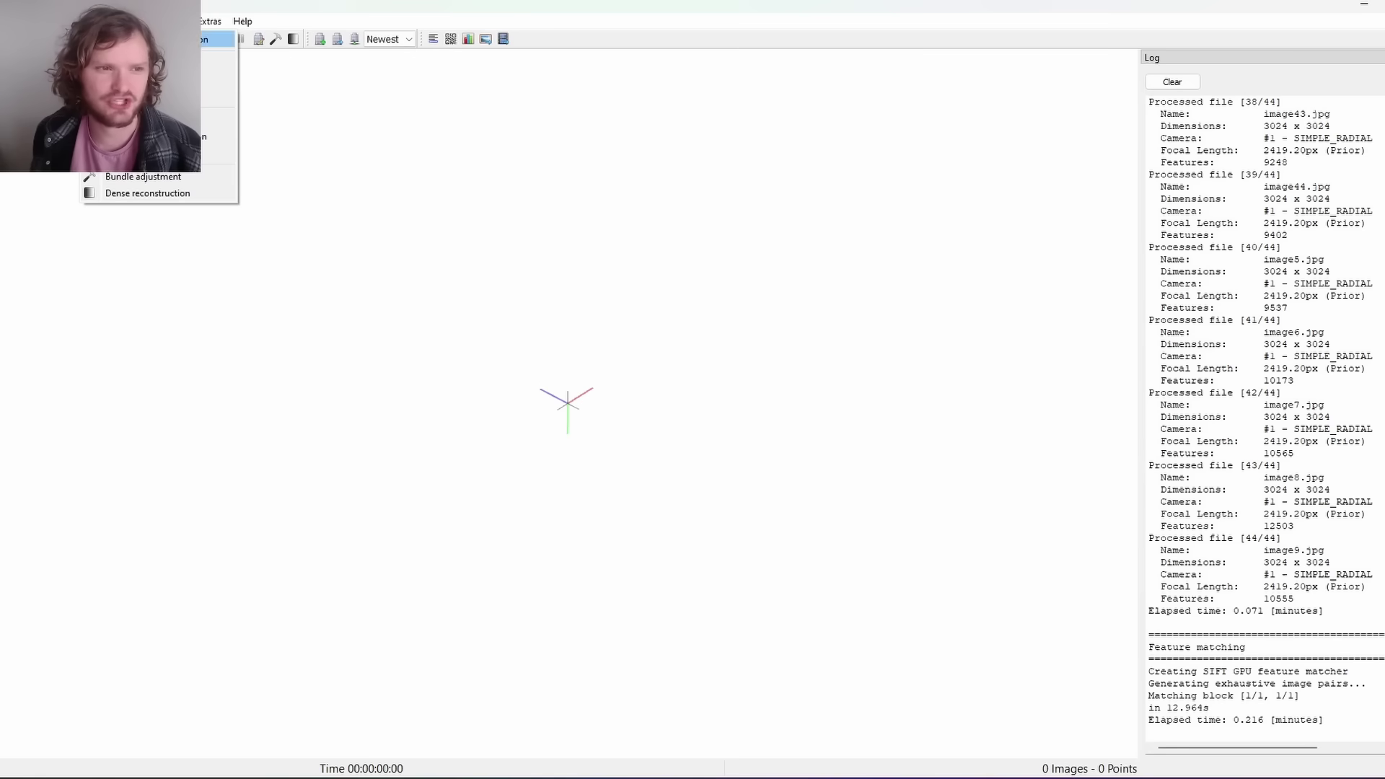
{"action": "left_click", "coordinate": [144, 152]}
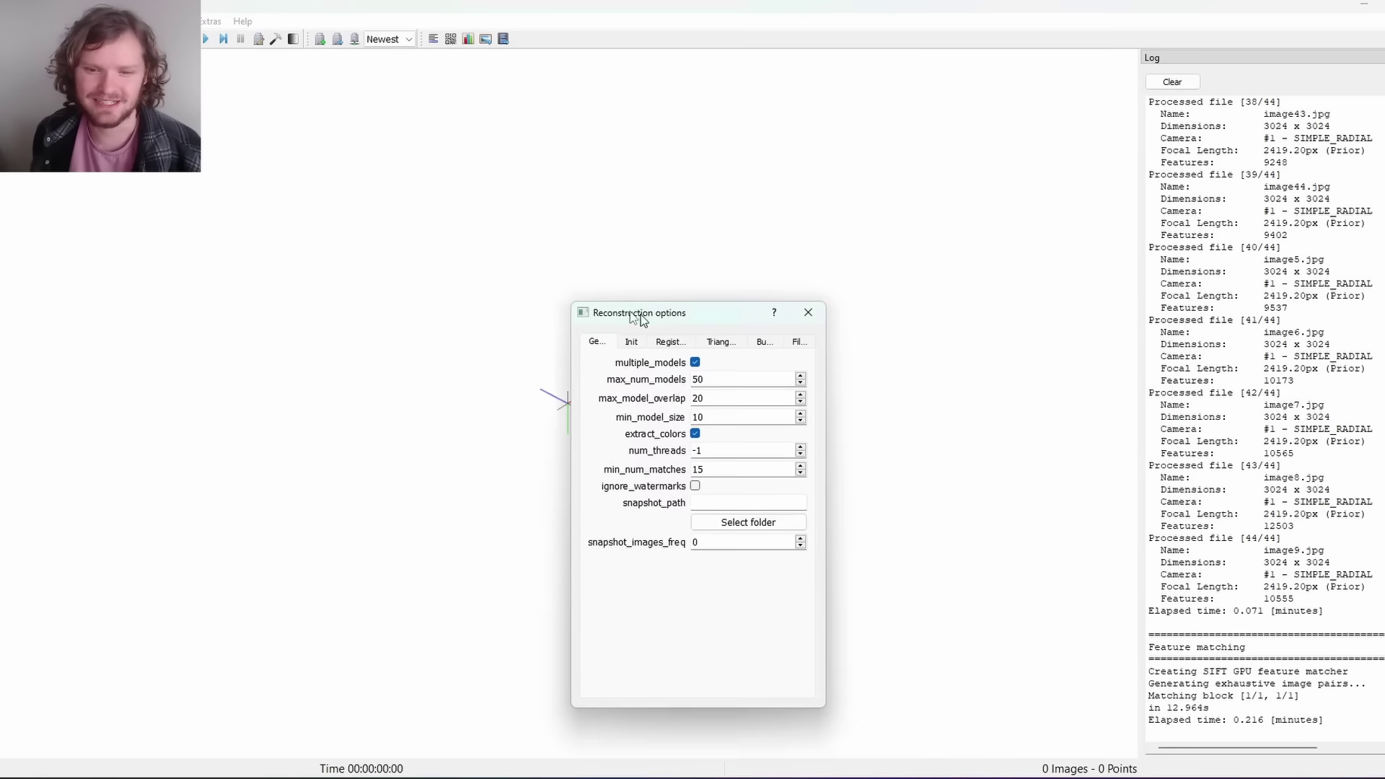
{"action": "left_click_drag", "start_coordinate": [643, 349], "coordinate": [761, 349]}
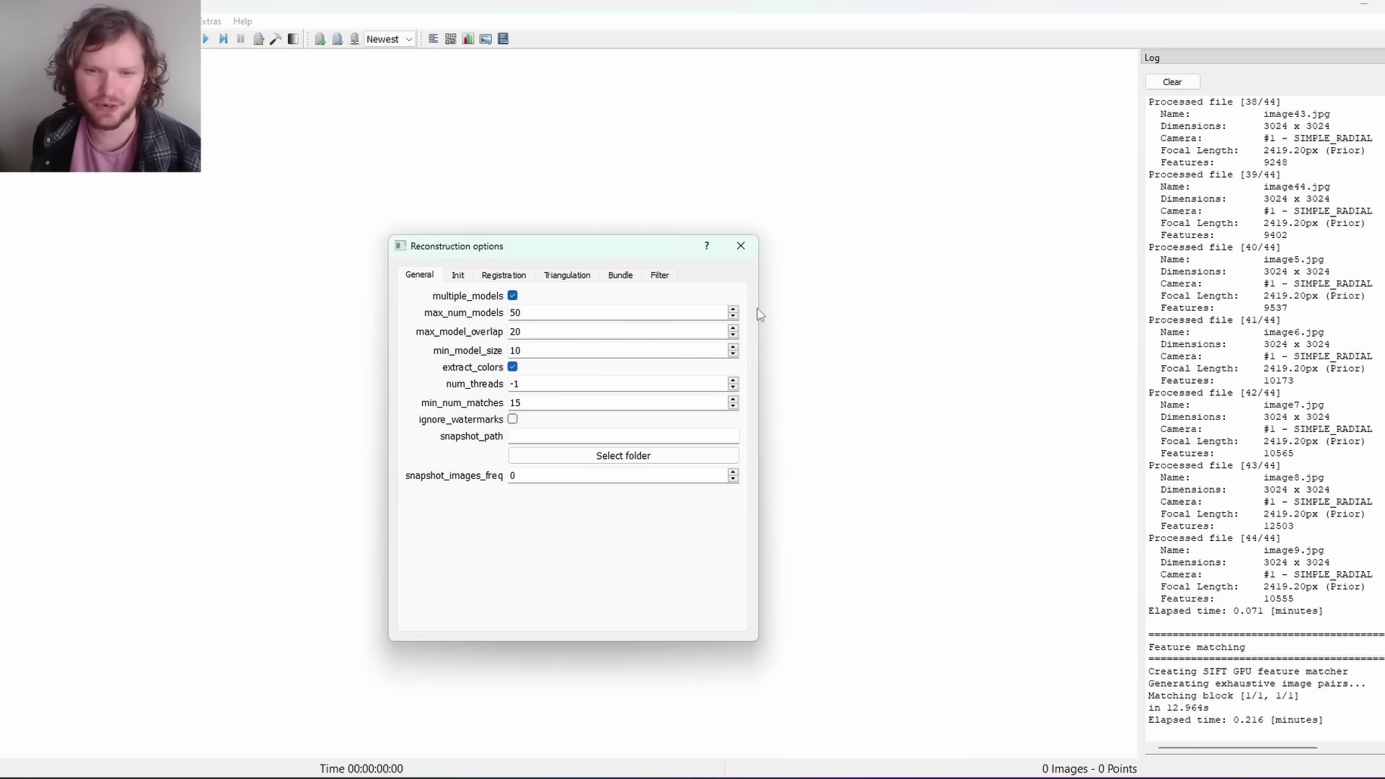
{"action": "left_click", "coordinate": [732, 245]}
{"action": "left_click", "coordinate": [205, 38]}
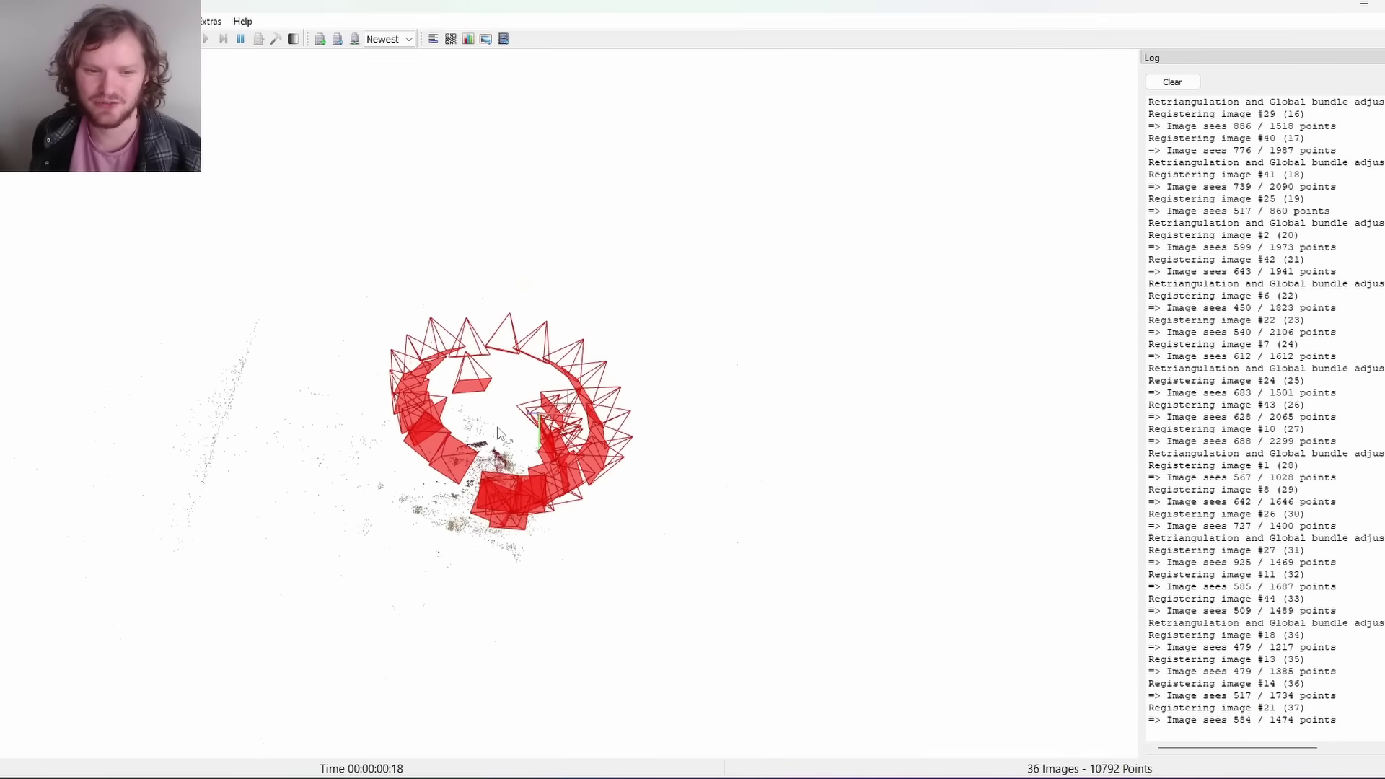
- Examine the reconstructed camera positions and the sparse point cloud of the coffee bag from several angles
{"action": "left_click", "coordinate": [184, 21]}
{"action": "left_click", "coordinate": [223, 73]}
{"action": "left_click_drag", "start_coordinate": [695, 369], "coordinate": [685, 173]}
{"action": "left_click", "coordinate": [832, 224]}
{"action": "left_click", "coordinate": [831, 223]}
{"action": "left_click", "coordinate": [831, 224]}
{"action": "key", "text": "Escape"}
{"action": "scroll", "coordinate": [320, 411], "scroll_direction": "up", "scroll_amount": 5}
{"action": "left_click_drag", "start_coordinate": [321, 411], "coordinate": [822, 495]}
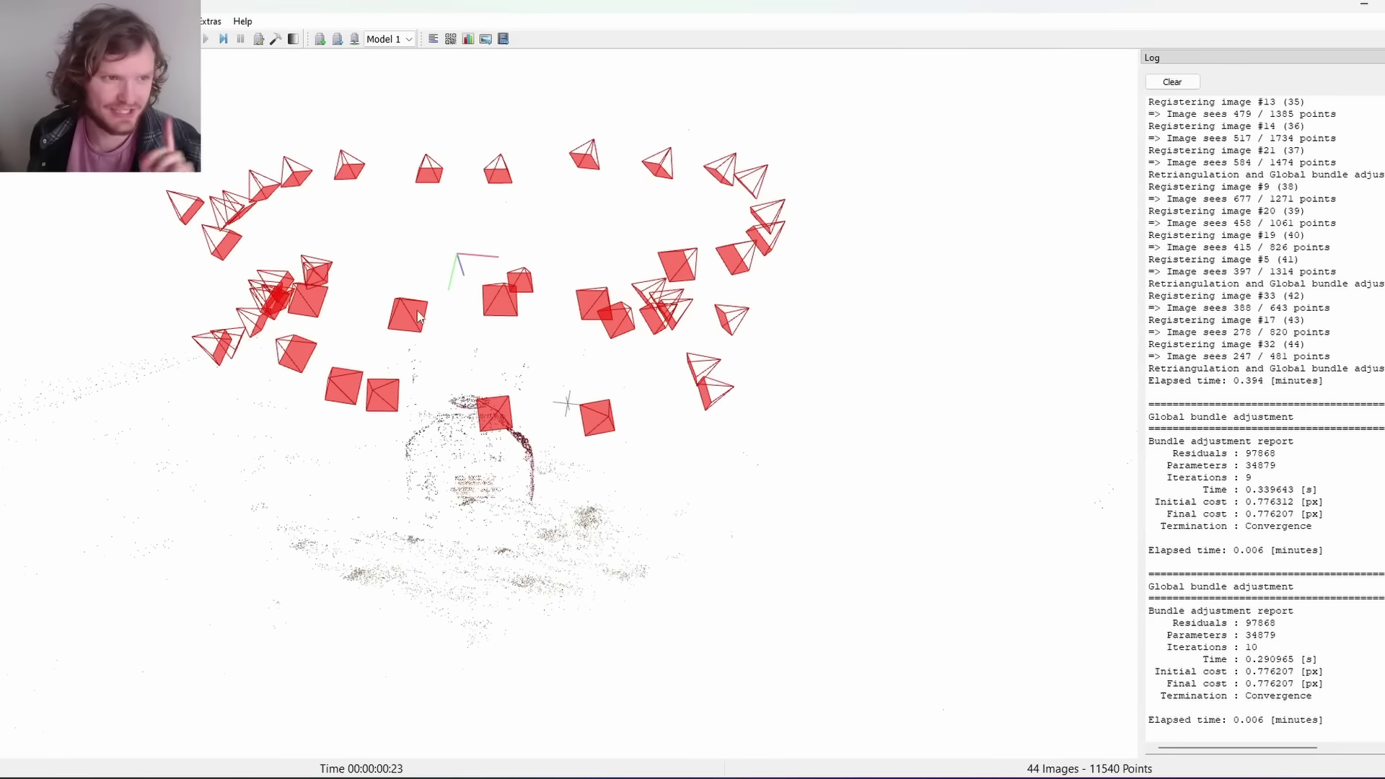
{"action": "left_click_drag", "start_coordinate": [404, 230], "coordinate": [202, 195]}
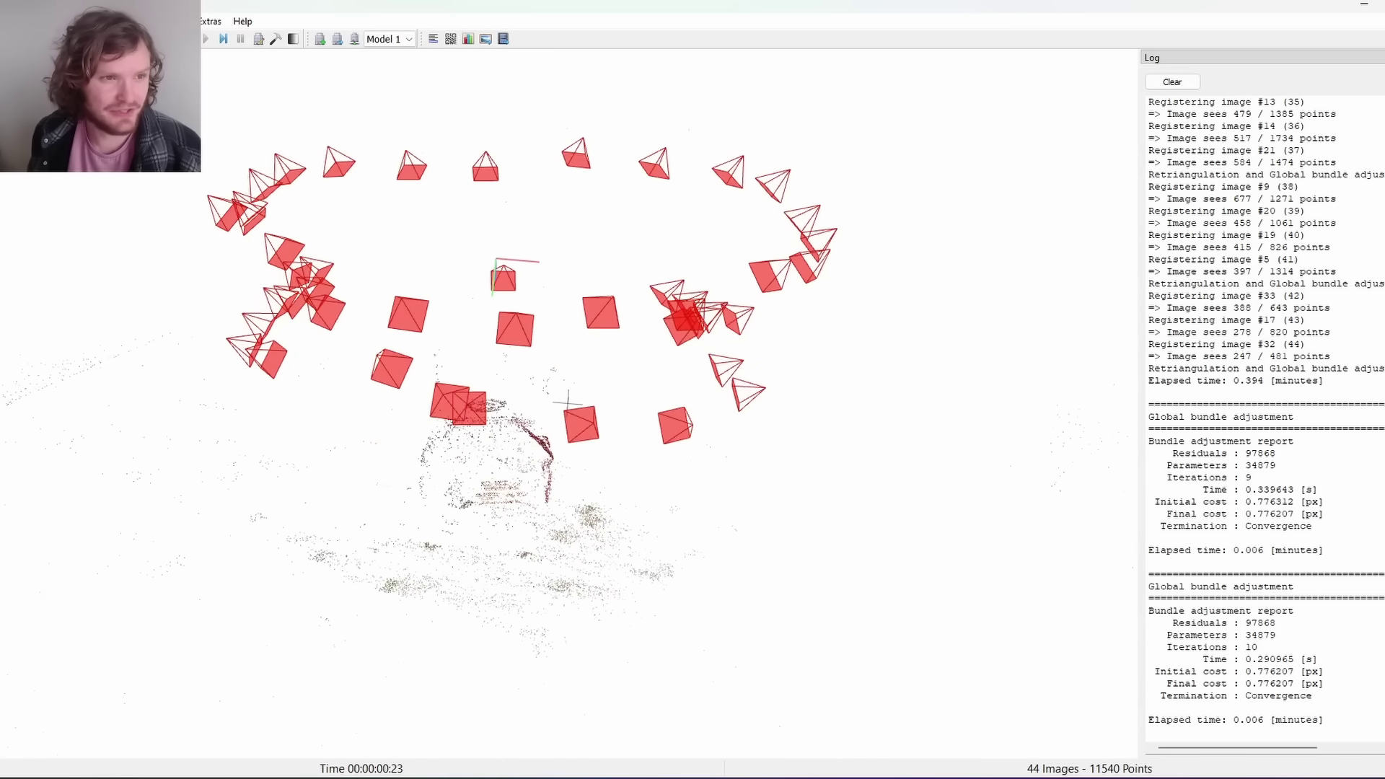
- Open dense reconstruction and set the Desktop's coffee folder as its workspace
{"action": "left_click", "coordinate": [116, 21]}
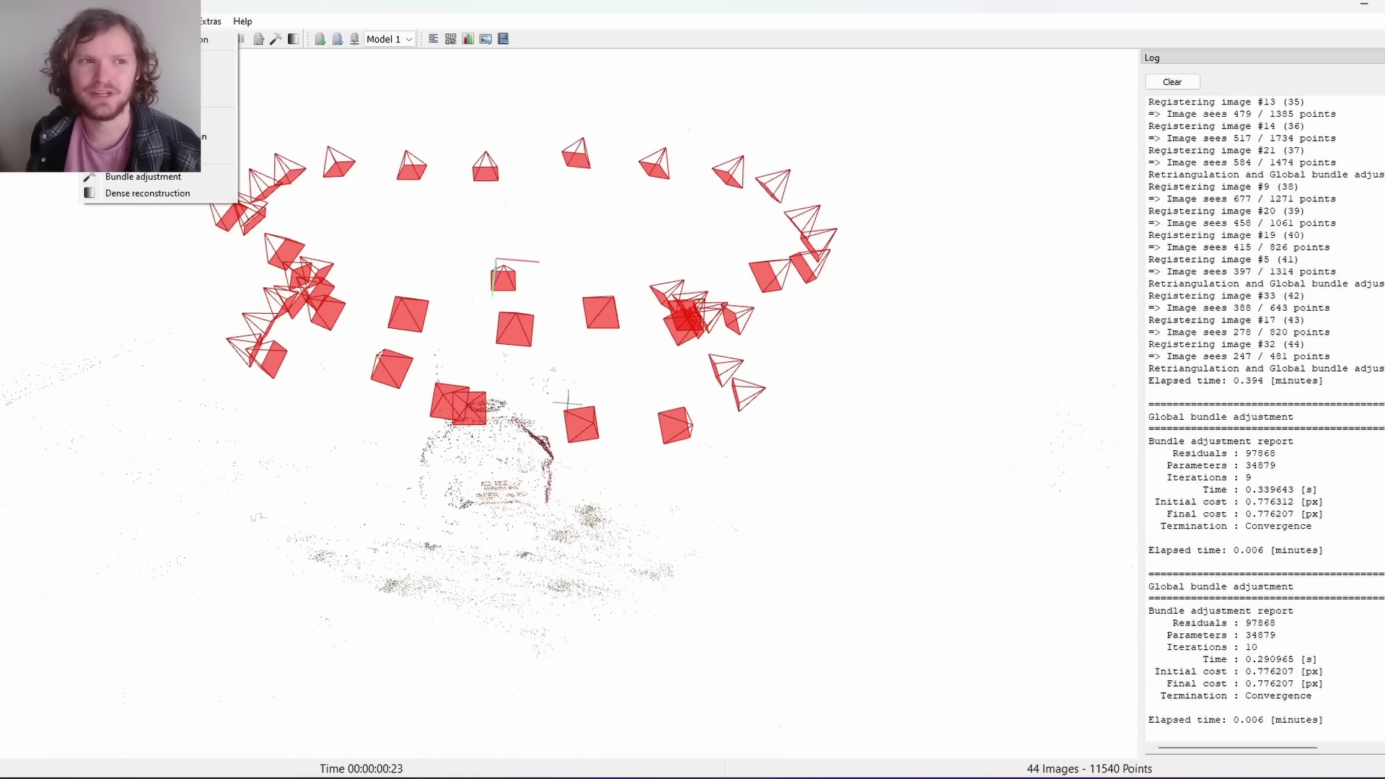
{"action": "left_click", "coordinate": [147, 192]}
{"action": "left_click_drag", "start_coordinate": [492, 170], "coordinate": [409, 127]}
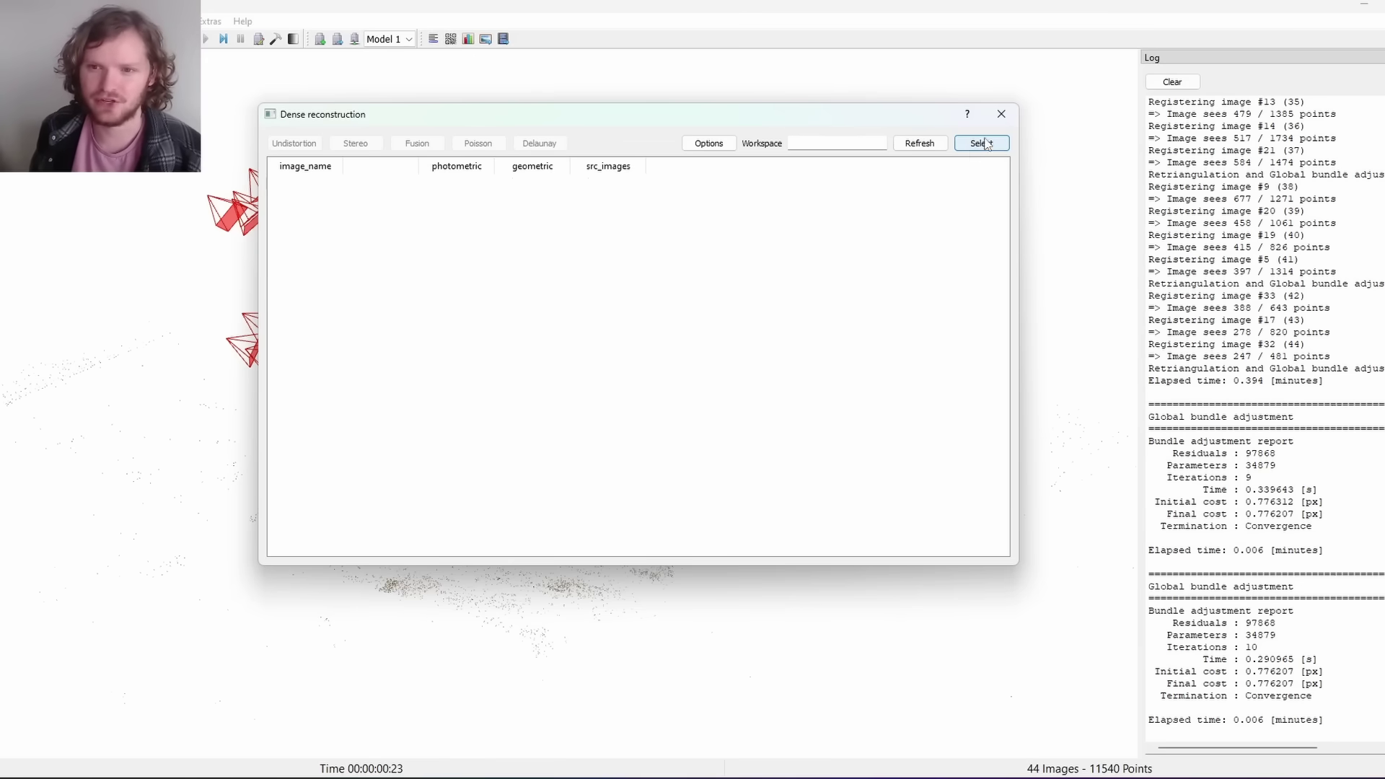
{"action": "left_click", "coordinate": [1005, 152]}
{"action": "scroll", "coordinate": [776, 379], "scroll_direction": "down", "scroll_amount": 1}
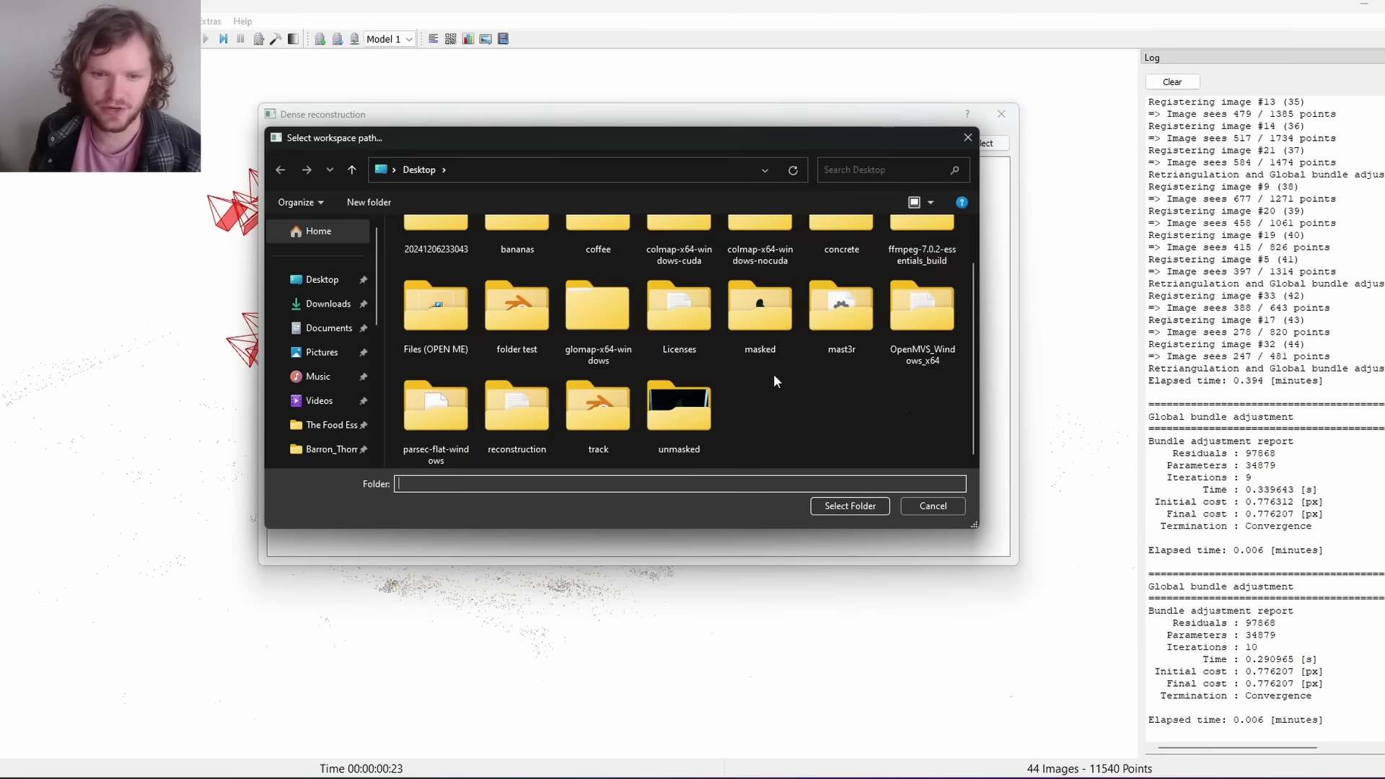
{"action": "double_click", "coordinate": [597, 242]}
{"action": "left_click", "coordinate": [850, 506]}
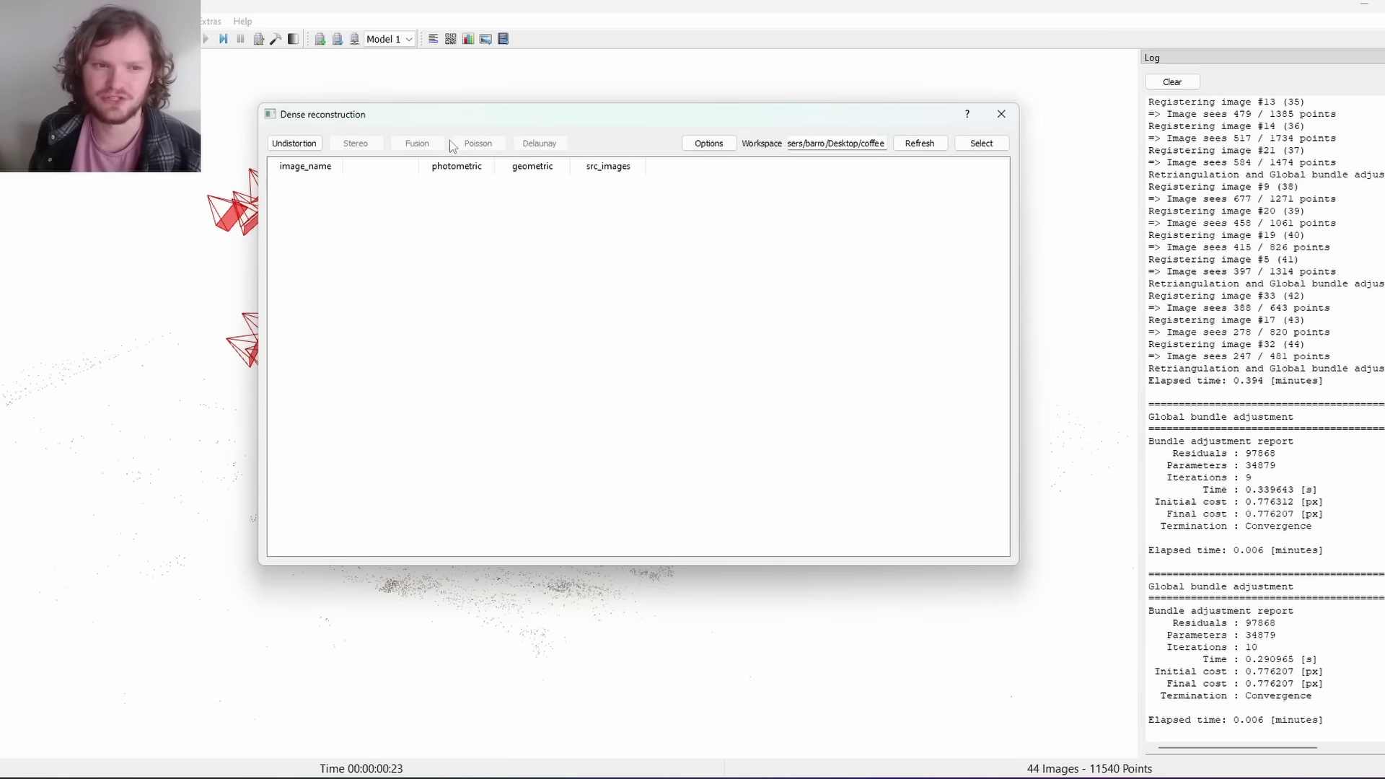
- Undistort the images in the coffee workspace and start the stereo computation
{"action": "left_click", "coordinate": [308, 144]}
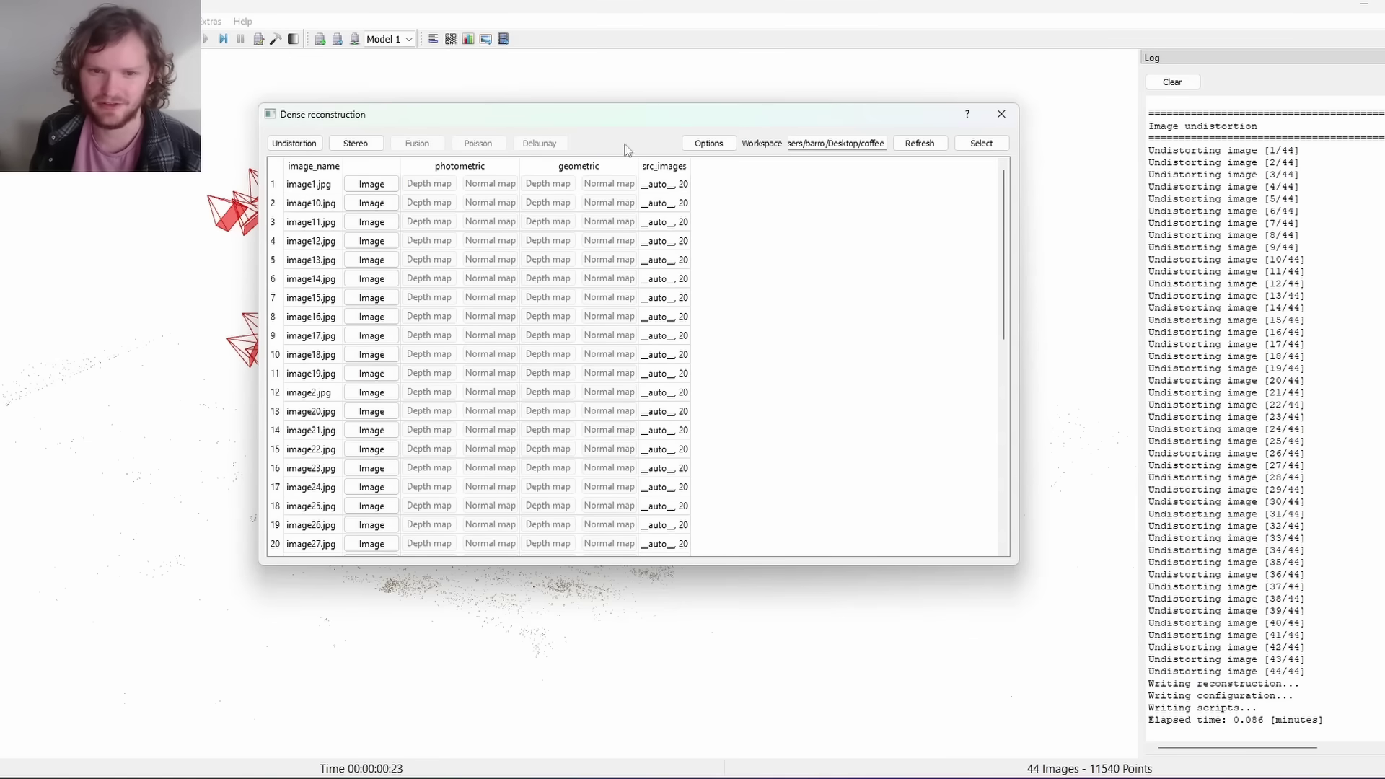
{"action": "left_click", "coordinate": [356, 143]}
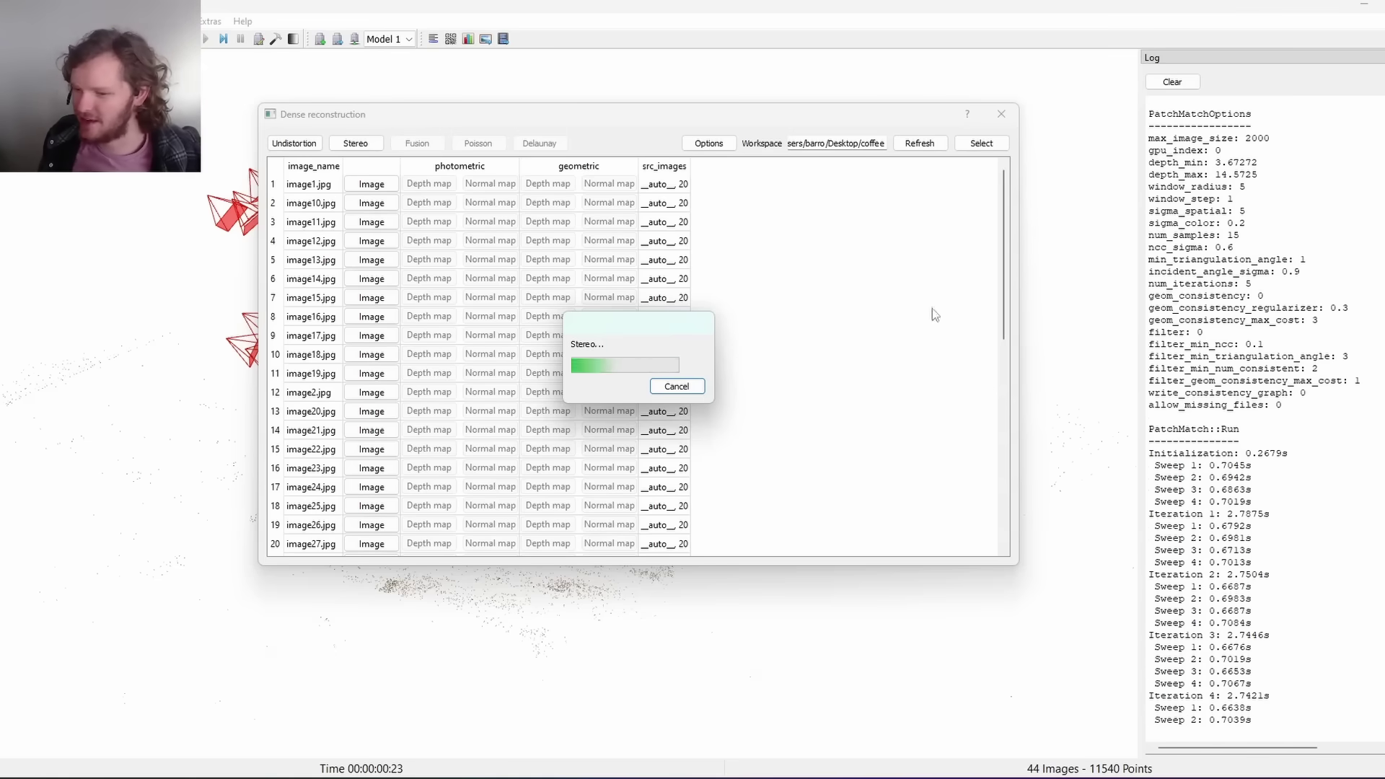
{"action": "right_click", "coordinate": [992, 776]}
{"action": "left_click", "coordinate": [960, 754]}
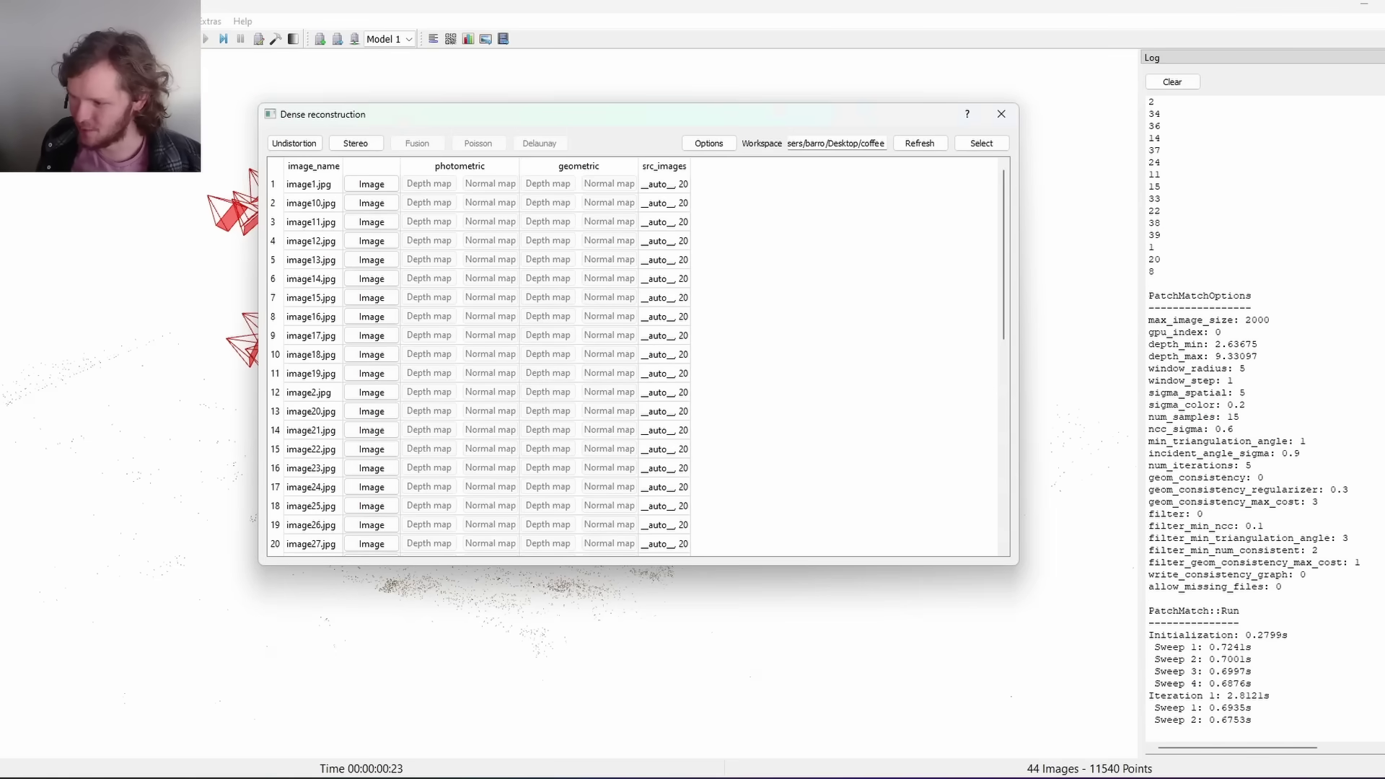